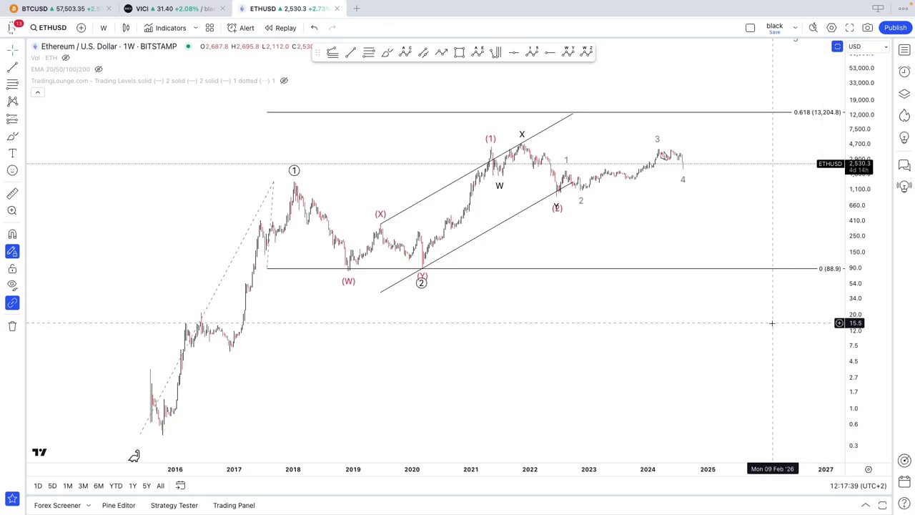
- Examine the labelled Elliott wave count on the weekly ETHUSD chart from 2016 to the 2024 wave 4 low
{"action": "scroll", "coordinate": [808, 322], "scroll_direction": "up", "scroll_amount": 2}
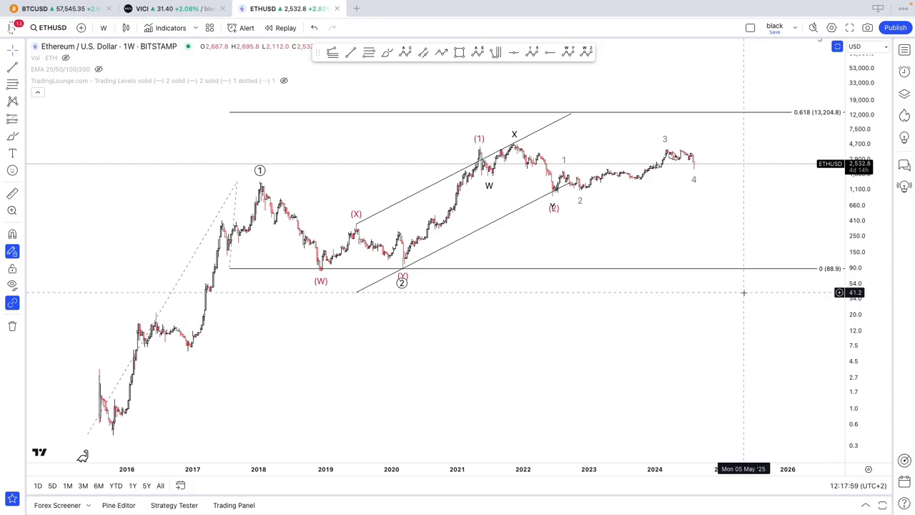
{"action": "scroll", "coordinate": [744, 292], "scroll_direction": "down", "scroll_amount": 2}
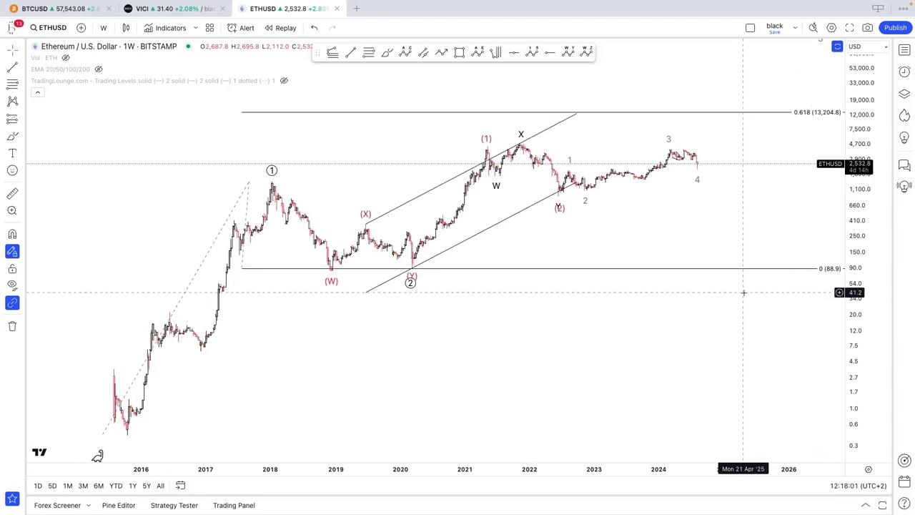
{"action": "scroll", "coordinate": [744, 293], "scroll_direction": "up", "scroll_amount": 1}
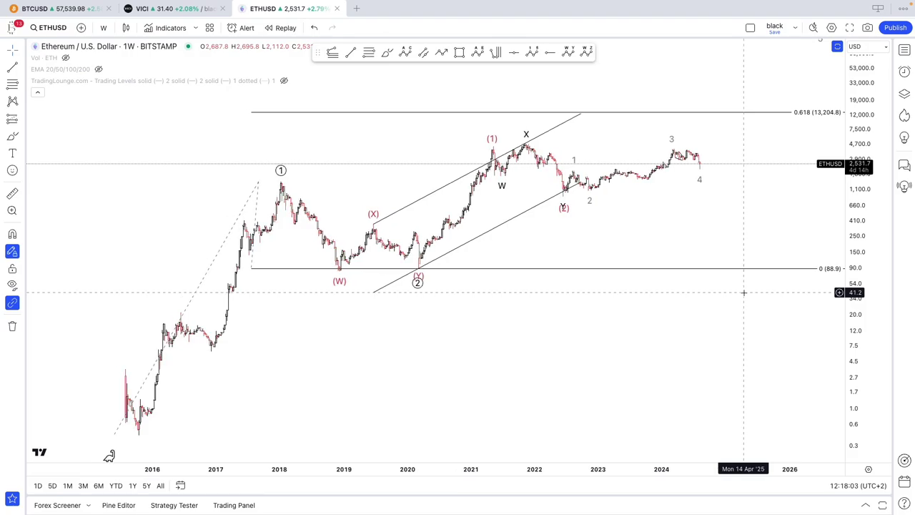
{"action": "scroll", "coordinate": [744, 292], "scroll_direction": "up", "scroll_amount": 1}
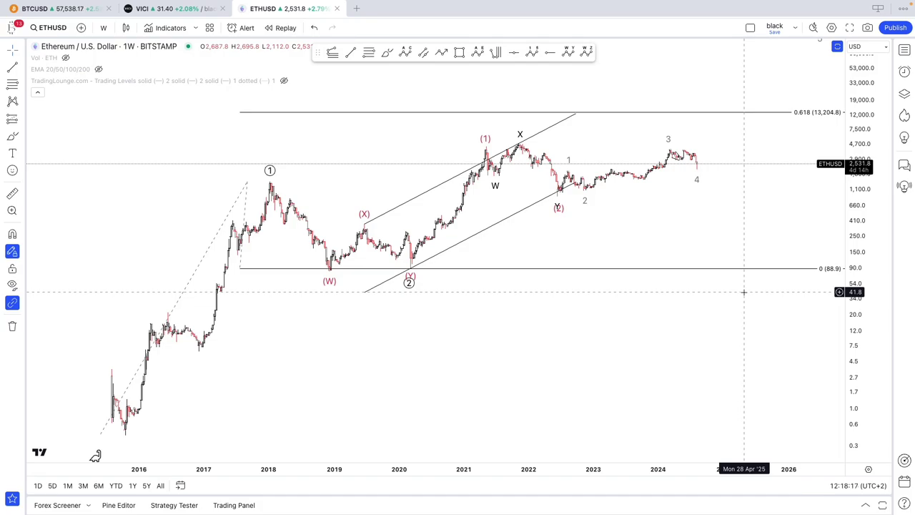
{"action": "scroll", "coordinate": [744, 291], "scroll_direction": "down", "scroll_amount": 2}
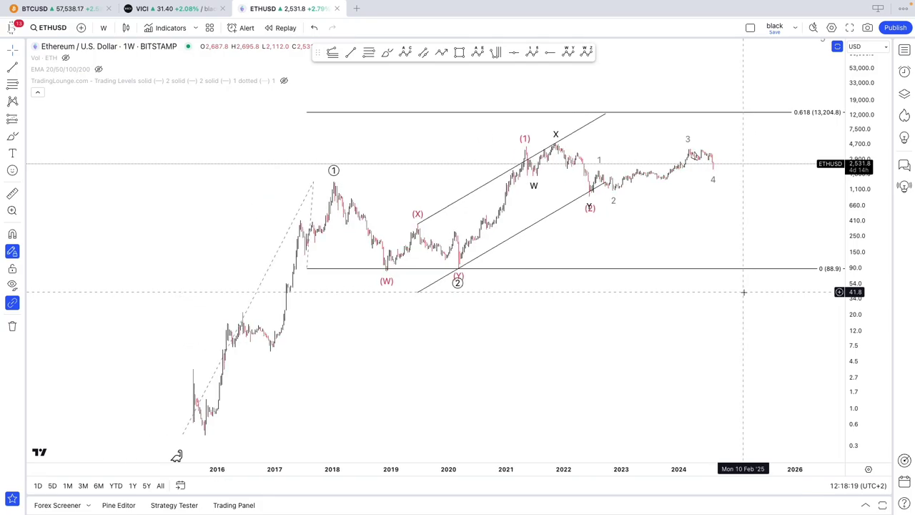
{"action": "scroll", "coordinate": [745, 292], "scroll_direction": "up", "scroll_amount": 2}
{"action": "left_click_drag", "start_coordinate": [739, 298], "coordinate": [776, 296]}
{"action": "scroll", "coordinate": [776, 296], "scroll_direction": "down", "scroll_amount": 1}
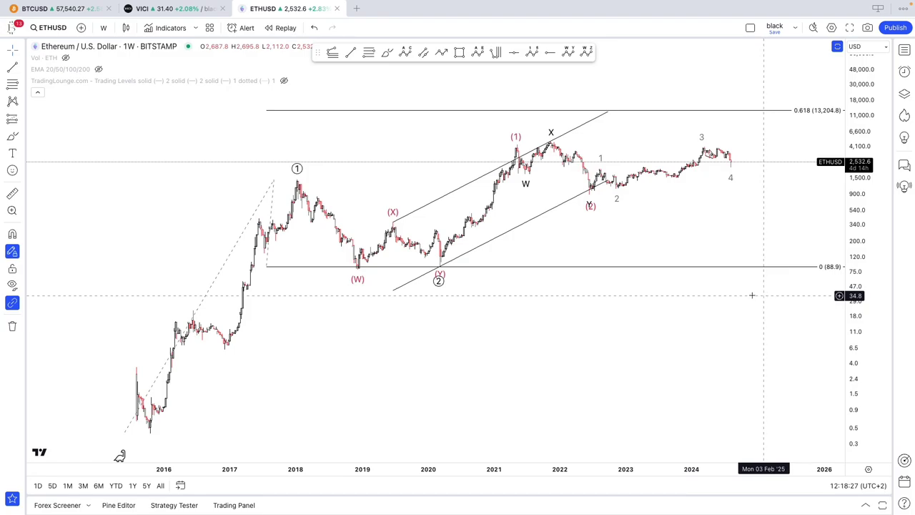
{"action": "scroll", "coordinate": [238, 286], "scroll_direction": "up", "scroll_amount": 2}
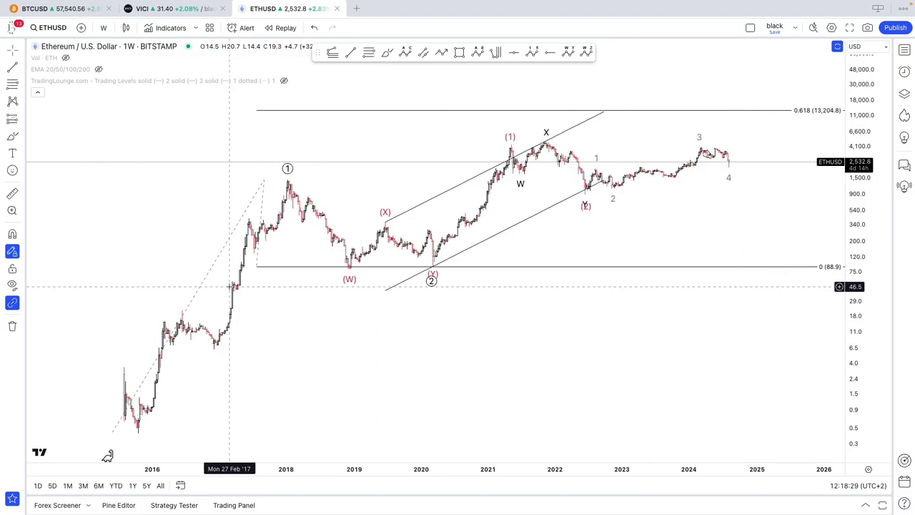
- Adjust the end of the black W-X-Y correction so its Y label sits just above the red (2) at the 2022 low
{"action": "left_click", "coordinate": [586, 189]}
{"action": "left_click", "coordinate": [586, 189]}
{"action": "left_click", "coordinate": [579, 226]}
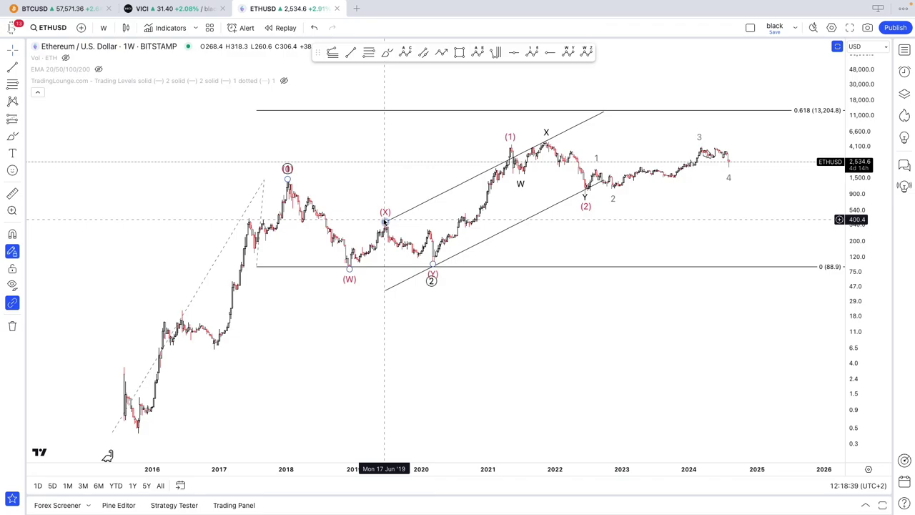
- Change the grey 1-5 impulse starting at the red (2) low to Minute degree and recolour it dark navy
{"action": "scroll", "coordinate": [646, 222], "scroll_direction": "down", "scroll_amount": 3}
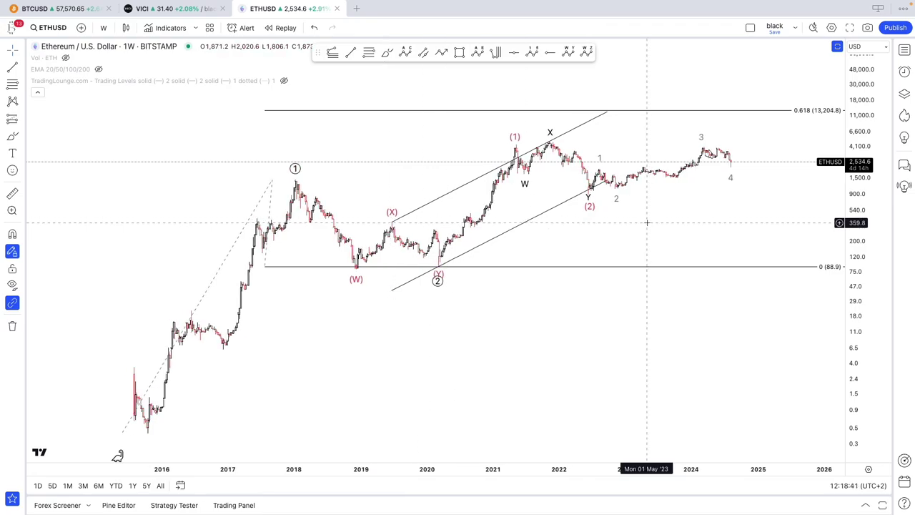
{"action": "left_click_drag", "start_coordinate": [738, 229], "coordinate": [554, 265]}
{"action": "scroll", "coordinate": [673, 236], "scroll_direction": "up", "scroll_amount": 3}
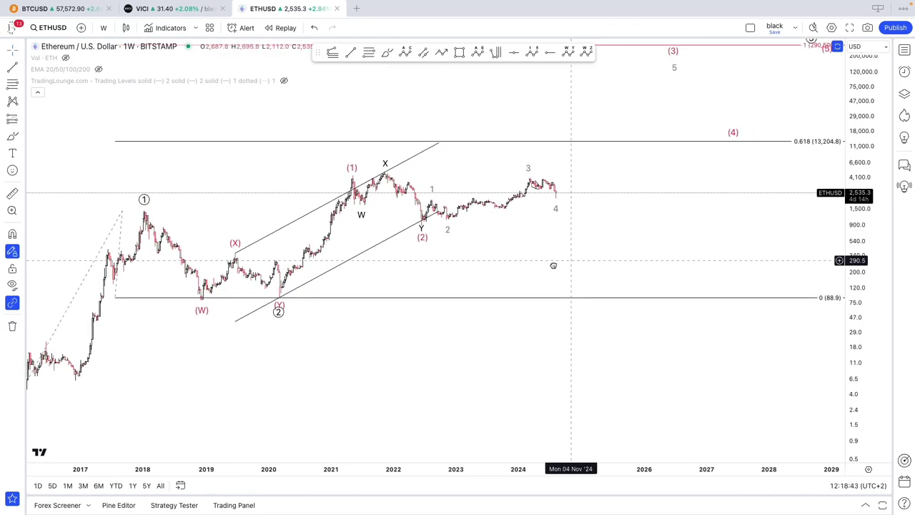
{"action": "right_click", "coordinate": [523, 219]}
{"action": "mouse_move", "coordinate": [554, 457]}
{"action": "left_click", "coordinate": [661, 429]}
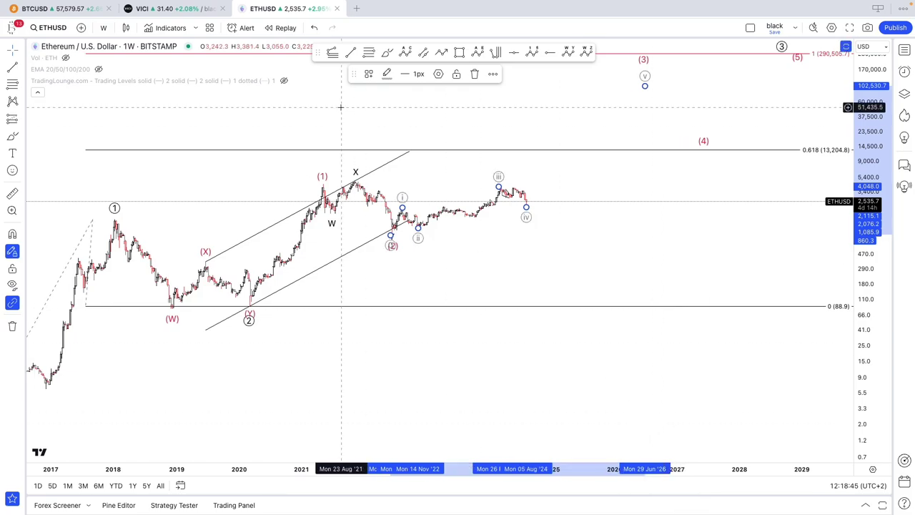
{"action": "left_click", "coordinate": [387, 73]}
{"action": "left_click", "coordinate": [399, 197]}
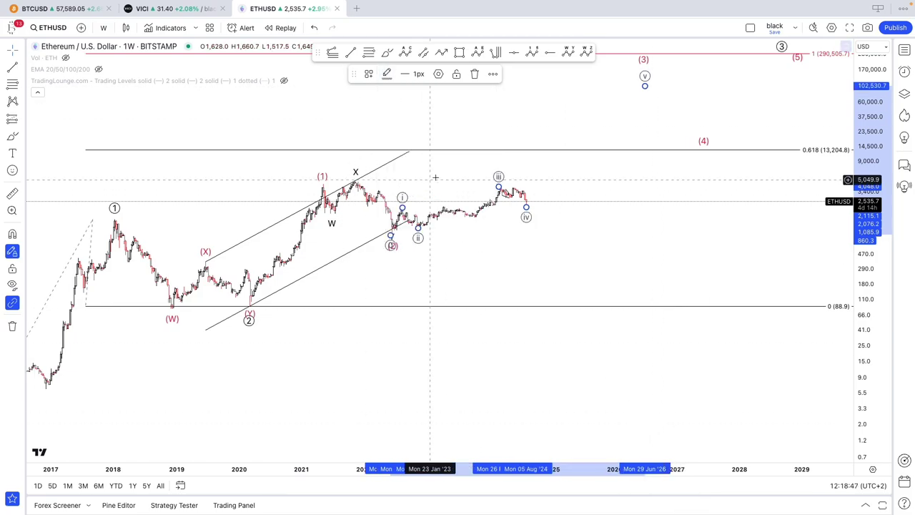
{"action": "left_click_drag", "start_coordinate": [472, 168], "coordinate": [432, 174]}
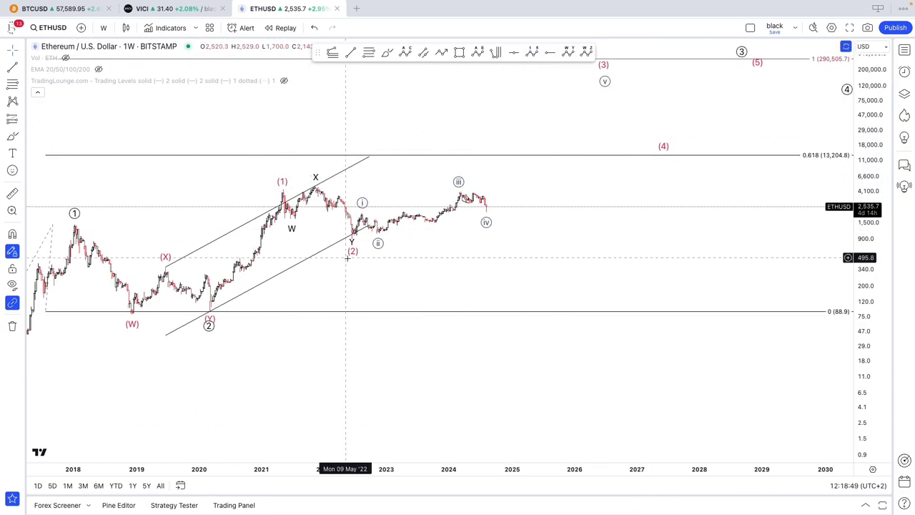
{"action": "left_click", "coordinate": [532, 53]}
{"action": "left_click", "coordinate": [351, 242]}
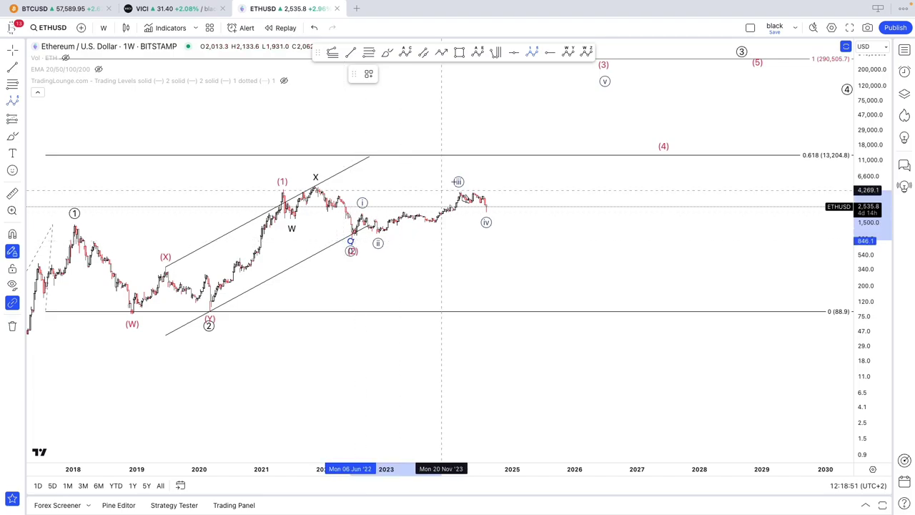
{"action": "left_click", "coordinate": [514, 166]}
{"action": "left_click", "coordinate": [552, 191]}
{"action": "right_click", "coordinate": [700, 83]}
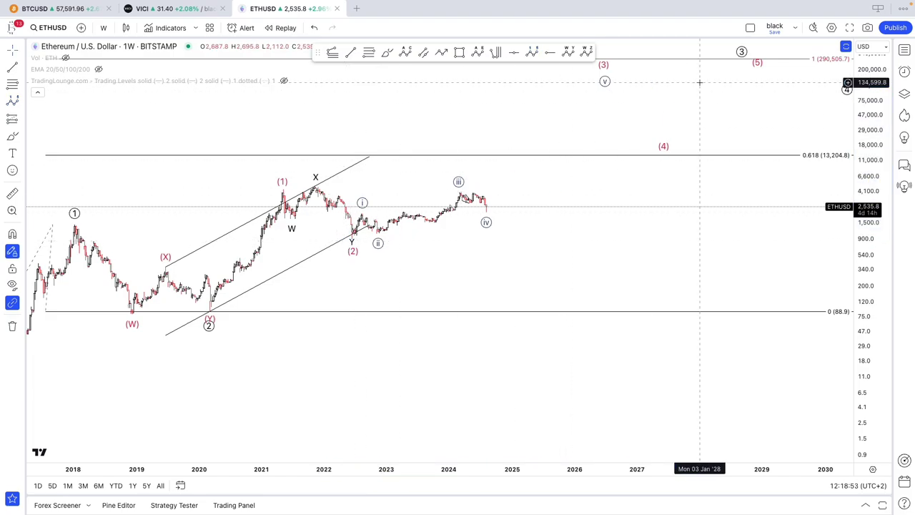
{"action": "left_click", "coordinate": [623, 131]}
{"action": "left_click", "coordinate": [533, 53]}
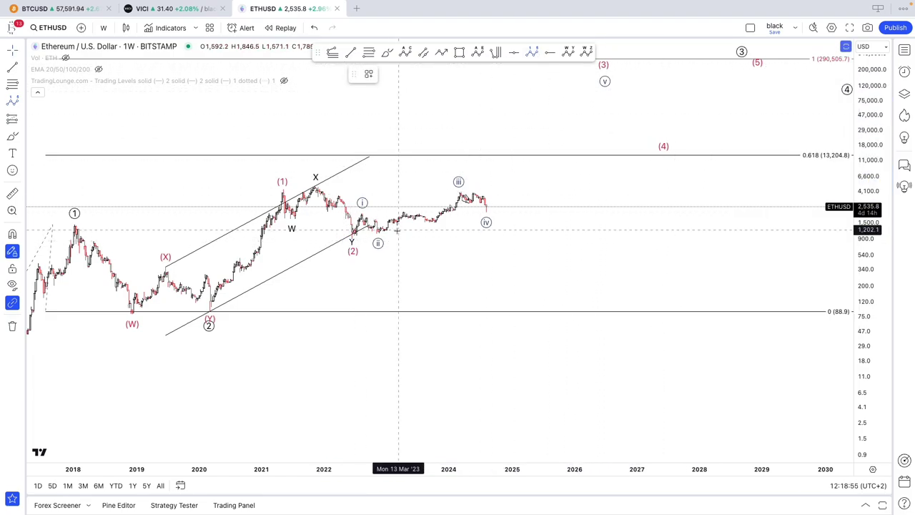
{"action": "left_click", "coordinate": [354, 237]}
{"action": "left_click", "coordinate": [531, 166]}
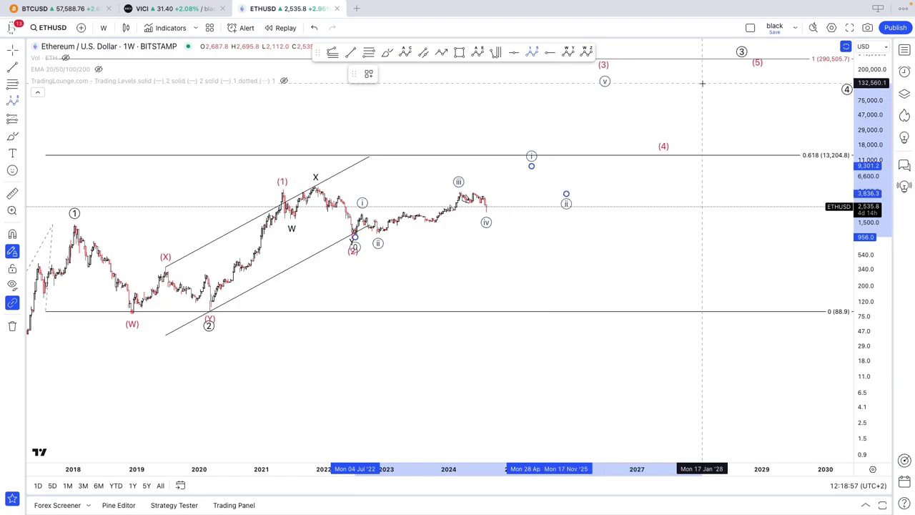
{"action": "key", "text": "Escape"}
{"action": "right_click", "coordinate": [742, 85]}
{"action": "key", "text": "Escape"}
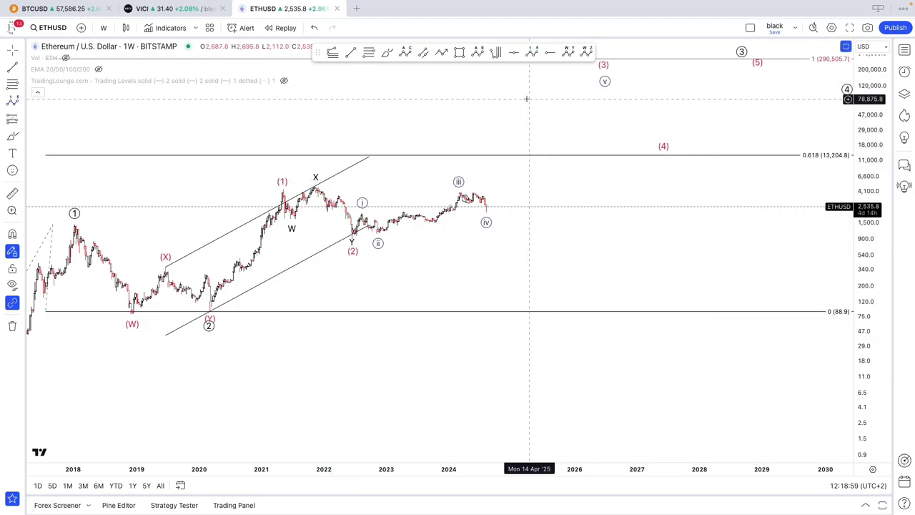
- Draw an Elliott impulse wave from the red (2) low with points at about 12,600, 4,400, 34,100, 23,250 and 54,700
{"action": "left_click", "coordinate": [533, 53]}
{"action": "left_click", "coordinate": [352, 238]}
{"action": "left_click", "coordinate": [516, 156]}
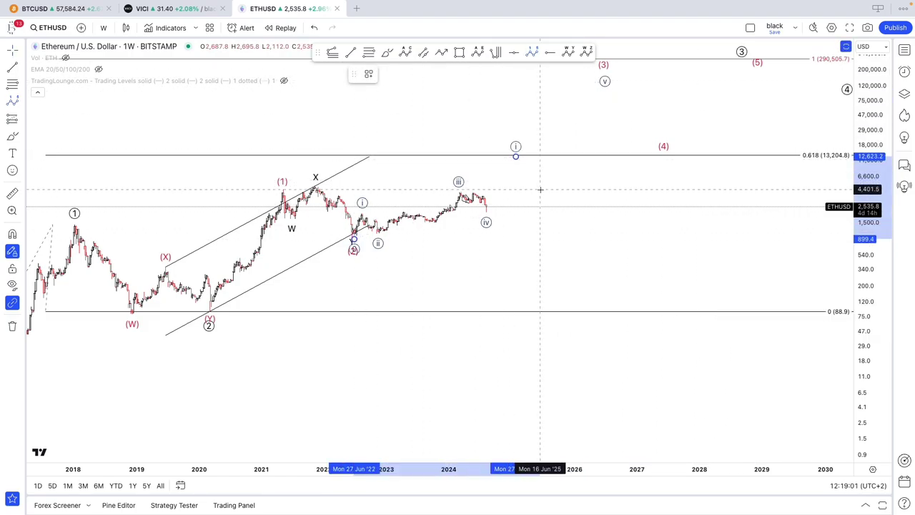
{"action": "left_click", "coordinate": [540, 189]}
{"action": "left_click", "coordinate": [591, 126]}
{"action": "left_click", "coordinate": [604, 137]}
{"action": "left_click", "coordinate": [621, 110]}
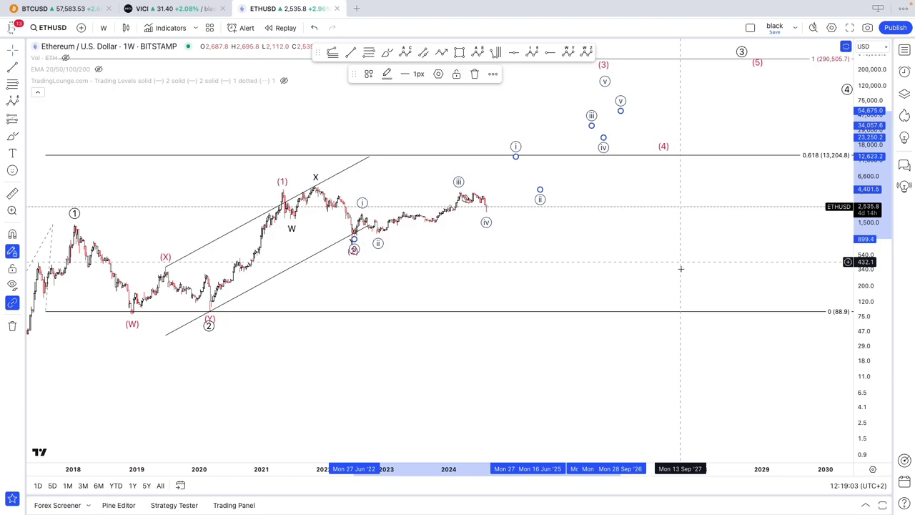
- Set the new impulse wave to Minor degree and colour it grey
{"action": "right_click", "coordinate": [621, 109]}
{"action": "mouse_move", "coordinate": [686, 340]}
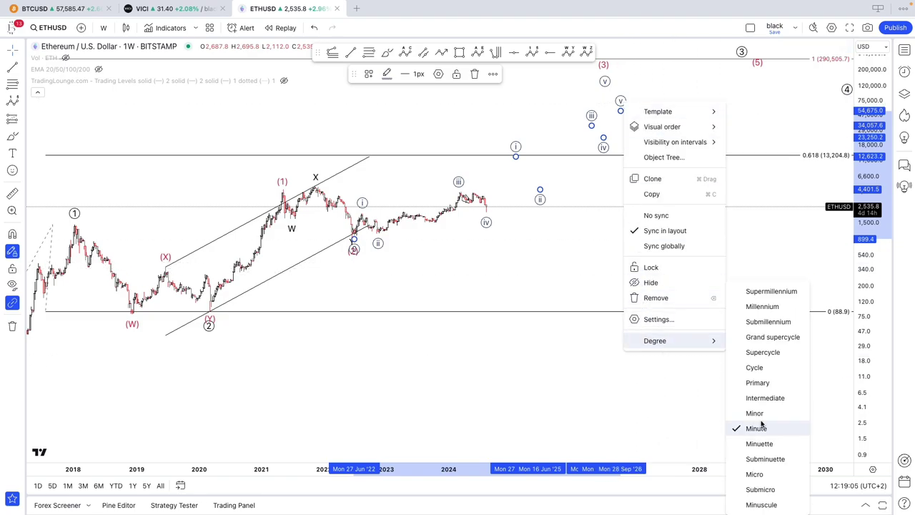
{"action": "left_click", "coordinate": [755, 413]}
{"action": "left_click", "coordinate": [387, 74]}
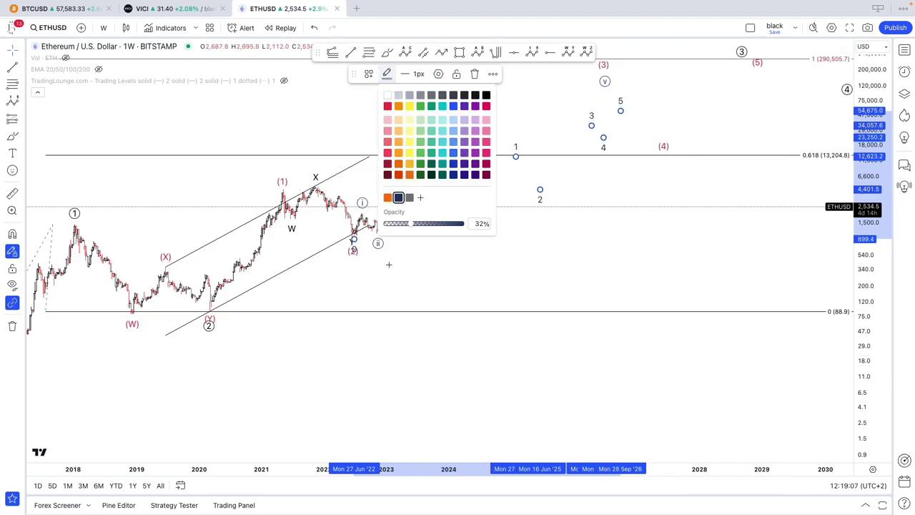
{"action": "left_click", "coordinate": [409, 197]}
- Move the Minute impulse's wave v point down to just below the 0.618 level, around the start of 2025
{"action": "left_click_drag", "start_coordinate": [597, 84], "coordinate": [486, 198]}
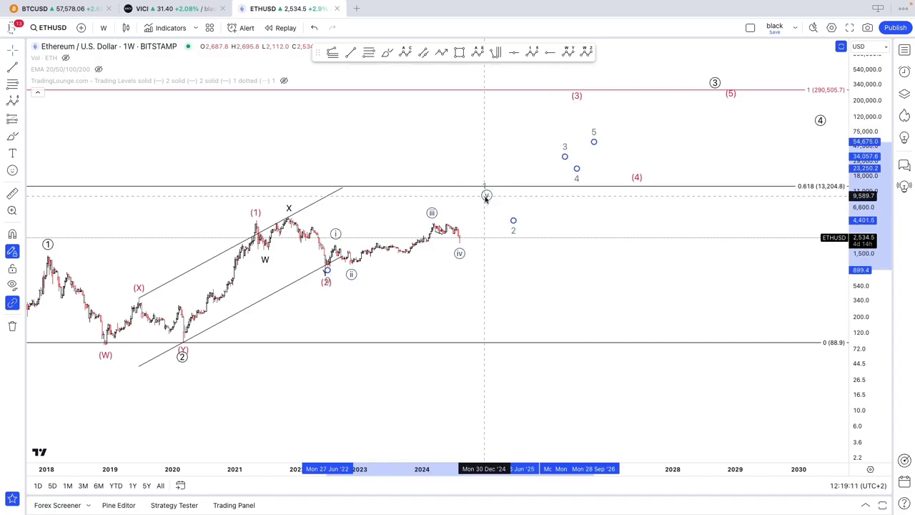
{"action": "left_click_drag", "start_coordinate": [483, 231], "coordinate": [518, 235]}
{"action": "scroll", "coordinate": [521, 239], "scroll_direction": "down", "scroll_amount": 2}
- Lower the Minor impulse's wave 1 point to about 7,550 so it coincides with Minute wave v
{"action": "scroll", "coordinate": [842, 382], "scroll_direction": "up", "scroll_amount": 4}
{"action": "left_click_drag", "start_coordinate": [854, 392], "coordinate": [854, 345]}
{"action": "left_click_drag", "start_coordinate": [422, 286], "coordinate": [654, 292]}
{"action": "scroll", "coordinate": [639, 291], "scroll_direction": "down", "scroll_amount": 1}
{"action": "scroll", "coordinate": [639, 291], "scroll_direction": "down", "scroll_amount": 1}
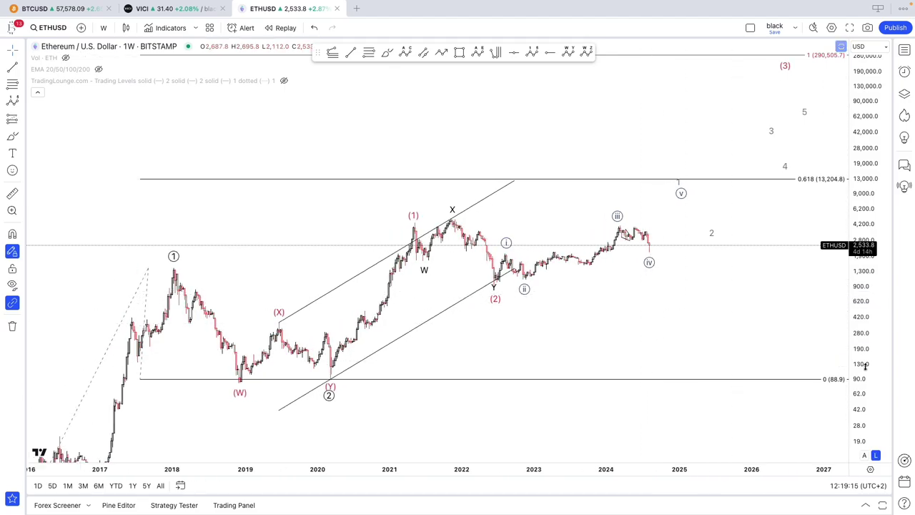
{"action": "scroll", "coordinate": [873, 369], "scroll_direction": "up", "scroll_amount": 5}
{"action": "scroll", "coordinate": [656, 324], "scroll_direction": "up", "scroll_amount": 1}
{"action": "left_click_drag", "start_coordinate": [658, 339], "coordinate": [620, 311]}
{"action": "scroll", "coordinate": [657, 324], "scroll_direction": "up", "scroll_amount": 1}
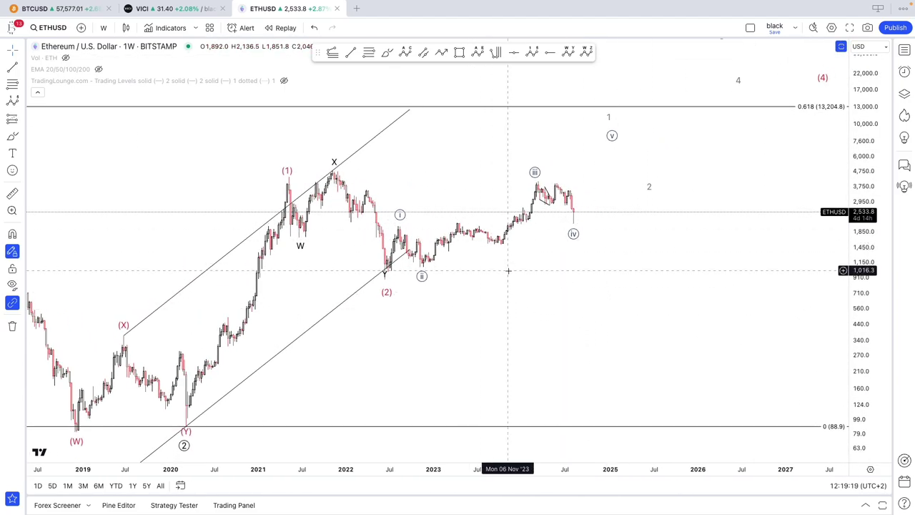
{"action": "scroll", "coordinate": [508, 271], "scroll_direction": "up", "scroll_amount": 1}
{"action": "left_click", "coordinate": [607, 142]}
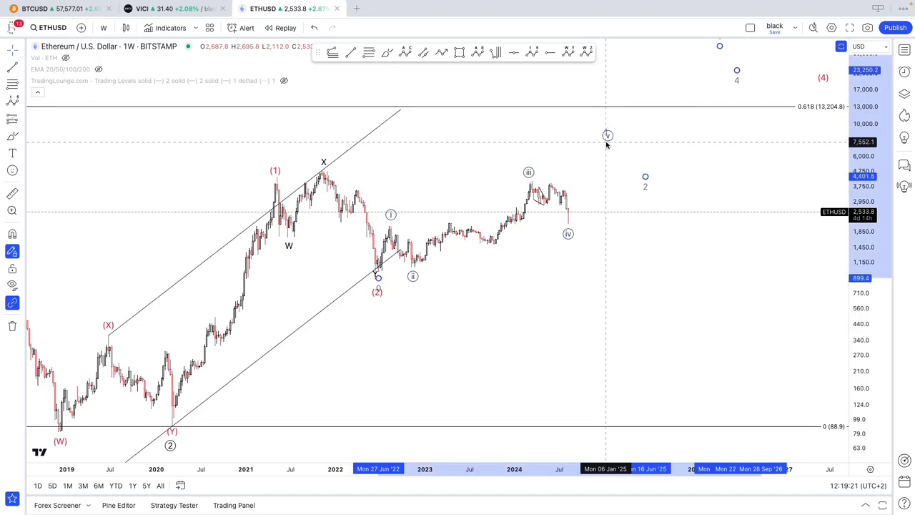
{"action": "left_click", "coordinate": [606, 187]}
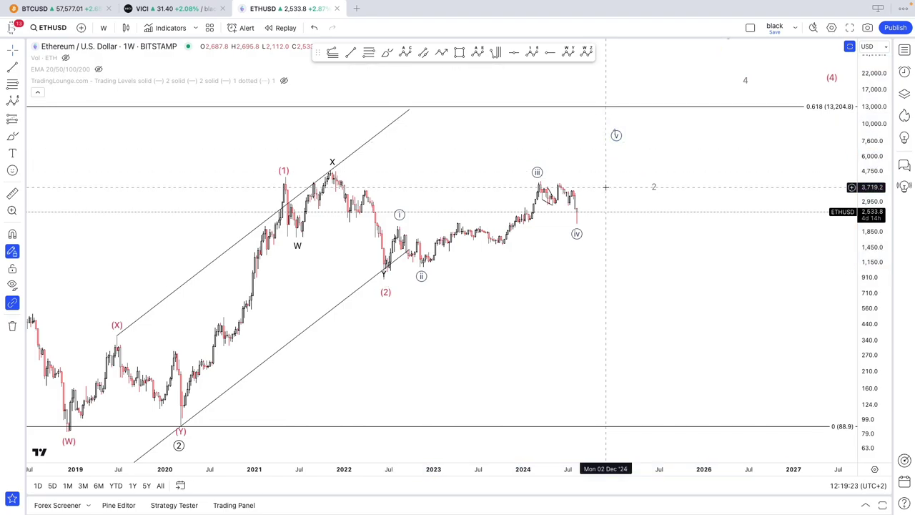
- Brush a forecast path from the (2) low through a peak and a pullback near wave 2, then up past wave 4
{"action": "scroll", "coordinate": [606, 186], "scroll_direction": "up", "scroll_amount": 2}
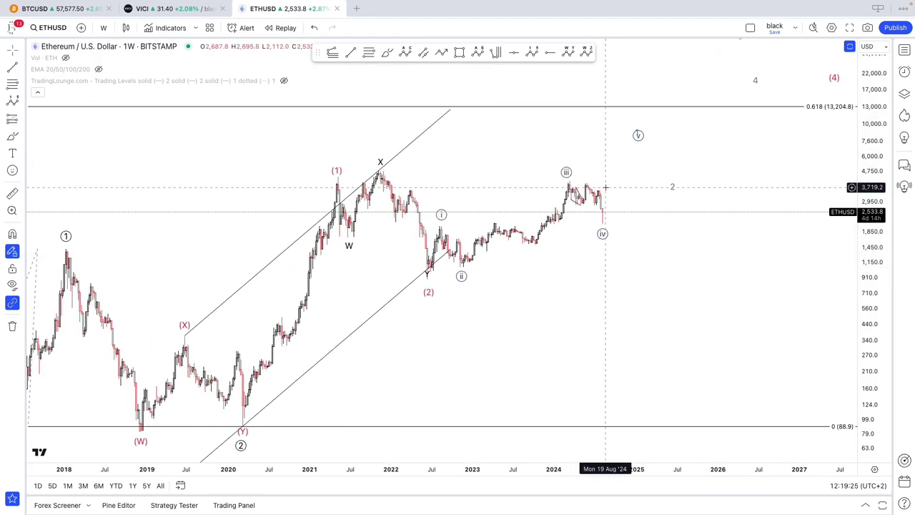
{"action": "left_click", "coordinate": [388, 54]}
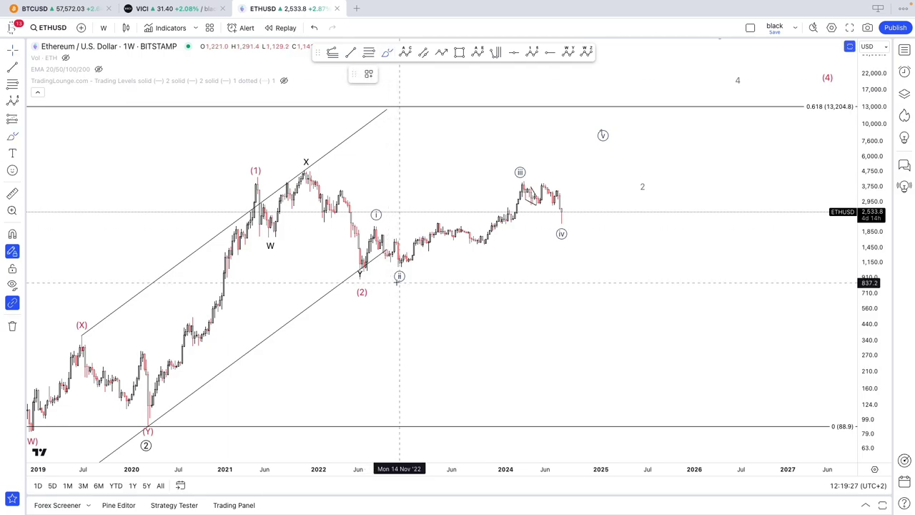
{"action": "mouse_move", "coordinate": [360, 269]}
{"action": "left_mouse_down"}
{"action": "mouse_move", "coordinate": [566, 171]}
{"action": "mouse_move", "coordinate": [574, 148]}
{"action": "mouse_move", "coordinate": [622, 206]}
{"action": "mouse_move", "coordinate": [731, 60]}
{"action": "mouse_move", "coordinate": [770, 90]}
{"action": "mouse_move", "coordinate": [801, 40]}
{"action": "left_mouse_up"}
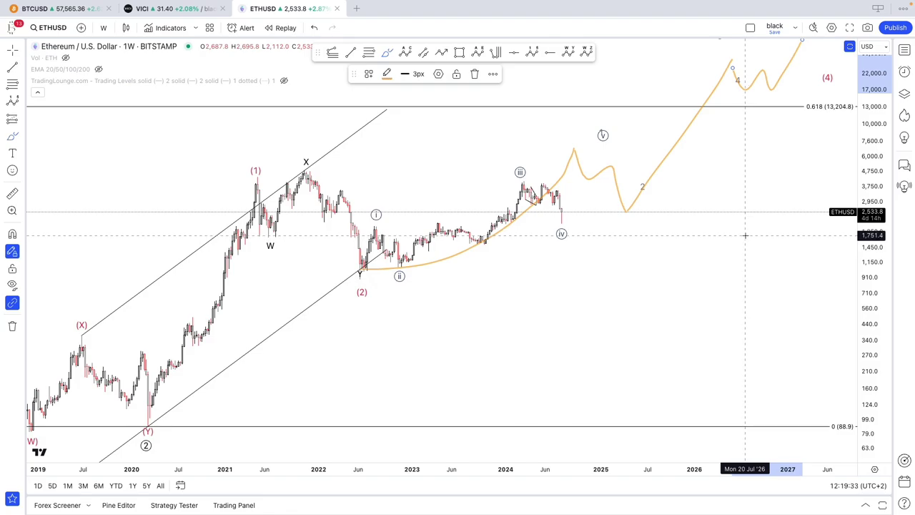
- Circle the Minute i-ii swing and the iii-iv swing freehand with the Brush tool
{"action": "scroll", "coordinate": [741, 233], "scroll_direction": "down", "scroll_amount": 2}
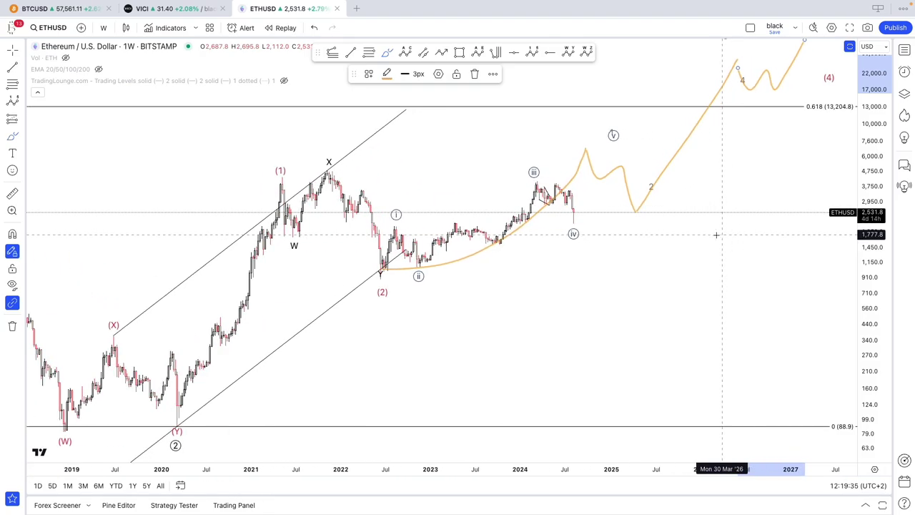
{"action": "mouse_move", "coordinate": [396, 226]}
{"action": "left_mouse_down"}
{"action": "mouse_move", "coordinate": [389, 240]}
{"action": "mouse_move", "coordinate": [548, 193]}
{"action": "mouse_move", "coordinate": [577, 215]}
{"action": "mouse_move", "coordinate": [528, 185]}
{"action": "left_mouse_up"}
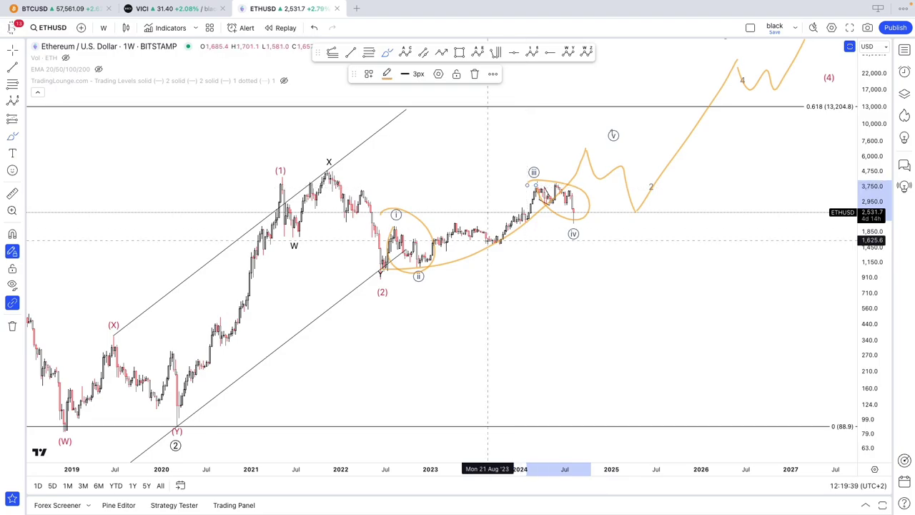
- Switch the chart interval to 1 day, keeping the swings from 2019 to the wave iv low in view
{"action": "scroll", "coordinate": [488, 194], "scroll_direction": "up", "scroll_amount": 2}
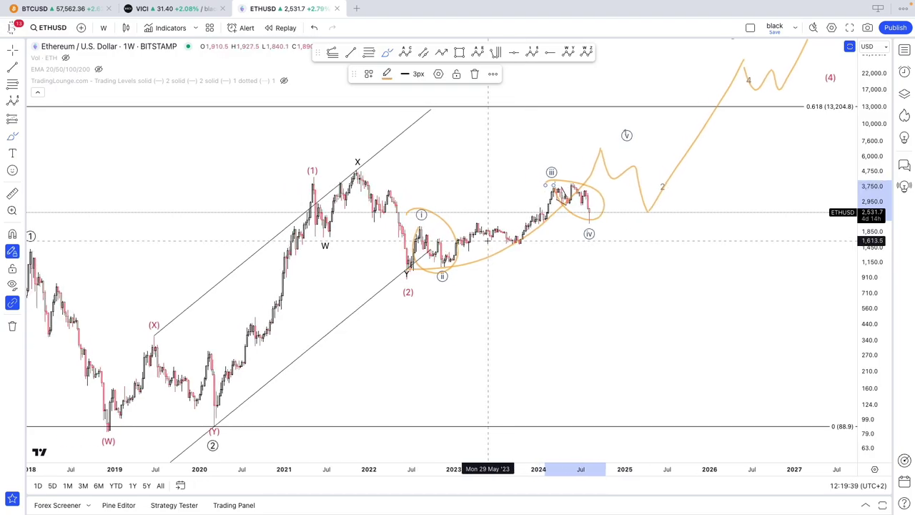
{"action": "left_click", "coordinate": [103, 27]}
{"action": "left_click", "coordinate": [129, 393]}
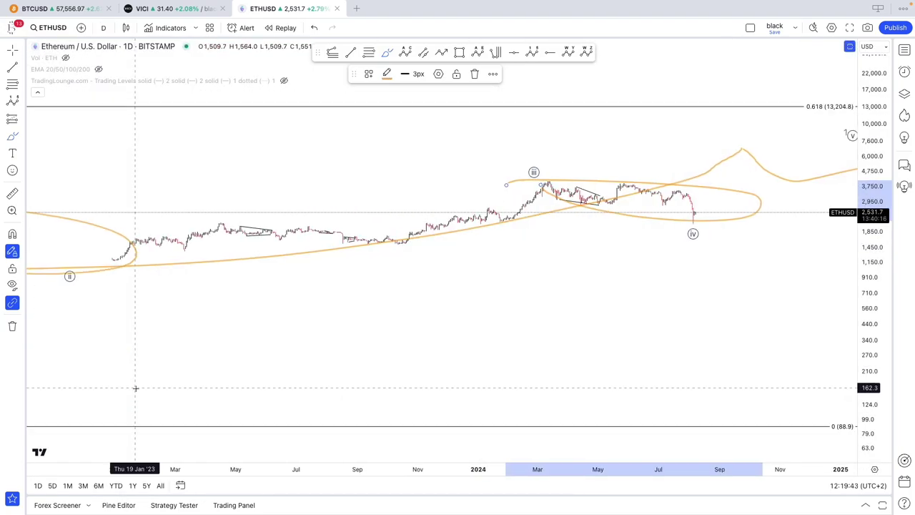
{"action": "scroll", "coordinate": [143, 388], "scroll_direction": "down", "scroll_amount": 5}
{"action": "scroll", "coordinate": [327, 374], "scroll_direction": "up", "scroll_amount": 3}
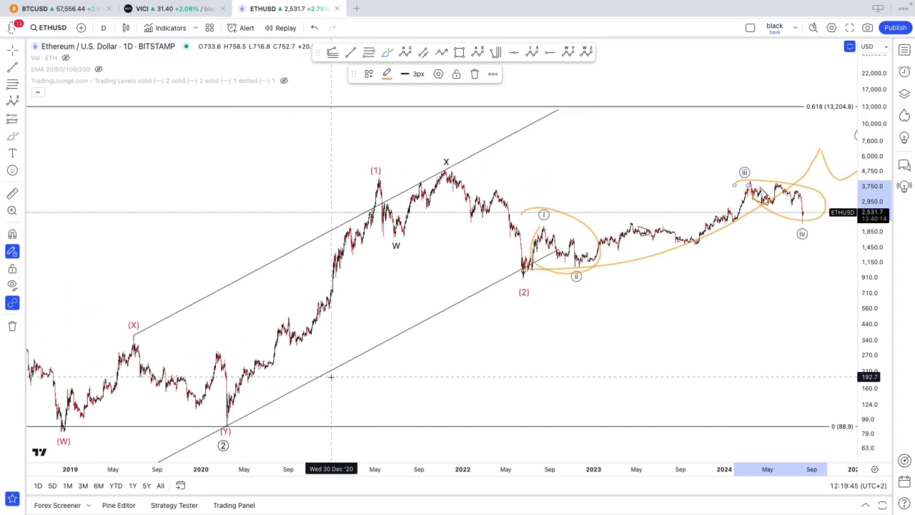
- Brush a freehand path up the 2020–2021 rise from wave 2 to (1), circle its consolidation, and re-circle the i-ii swing
{"action": "mouse_move", "coordinate": [156, 422]}
{"action": "left_mouse_down"}
{"action": "mouse_move", "coordinate": [203, 323]}
{"action": "mouse_move", "coordinate": [233, 344]}
{"action": "mouse_move", "coordinate": [288, 233]}
{"action": "mouse_move", "coordinate": [312, 252]}
{"action": "mouse_move", "coordinate": [311, 221]}
{"action": "mouse_move", "coordinate": [336, 157]}
{"action": "left_mouse_up"}
{"action": "left_click_drag", "start_coordinate": [223, 308], "coordinate": [206, 319]}
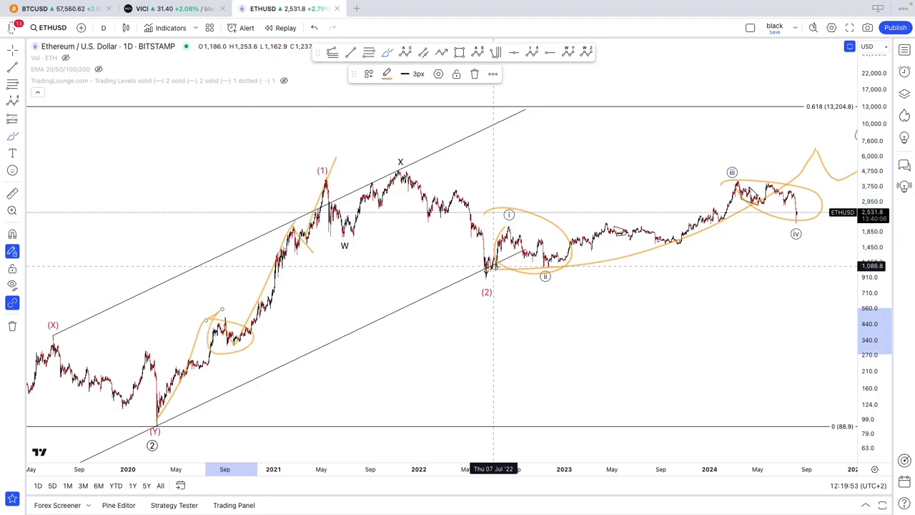
{"action": "mouse_move", "coordinate": [496, 232]}
{"action": "left_mouse_down"}
{"action": "mouse_move", "coordinate": [515, 261]}
{"action": "mouse_move", "coordinate": [497, 236]}
{"action": "left_mouse_up"}
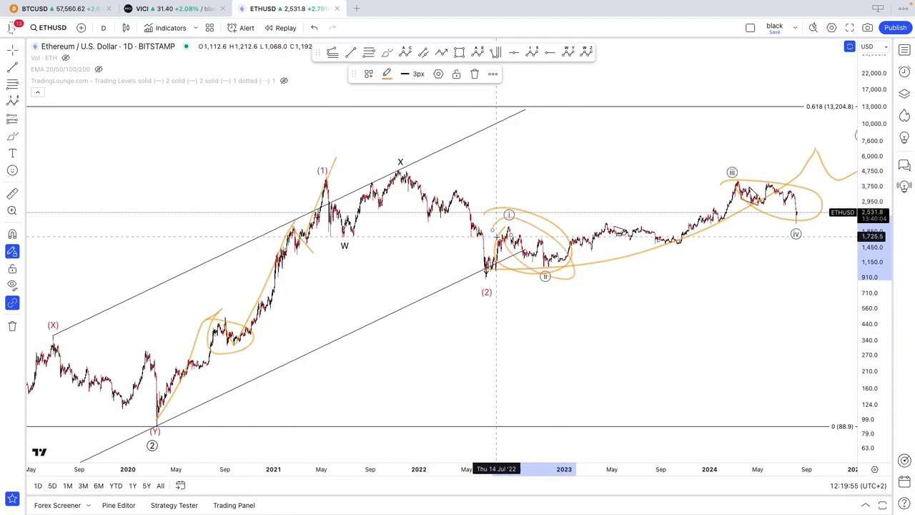
- Undo all the brush strokes and the daily interval change, including the forecast path, and leave the Brush tool
{"action": "key", "text": "super+z"}
{"action": "key", "text": "super+z"}
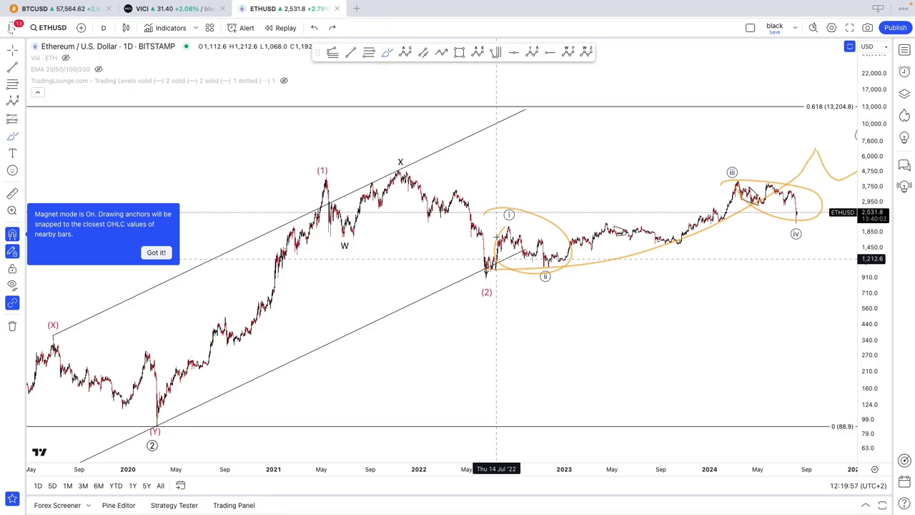
{"action": "key", "text": "super+z"}
{"action": "key", "text": "super+z"}
{"action": "key", "text": "super+z"}
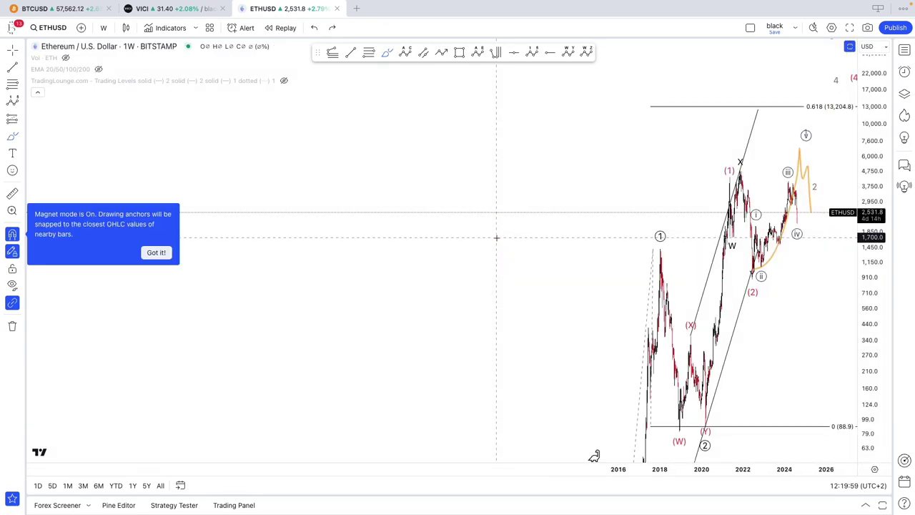
{"action": "key", "text": "super+z"}
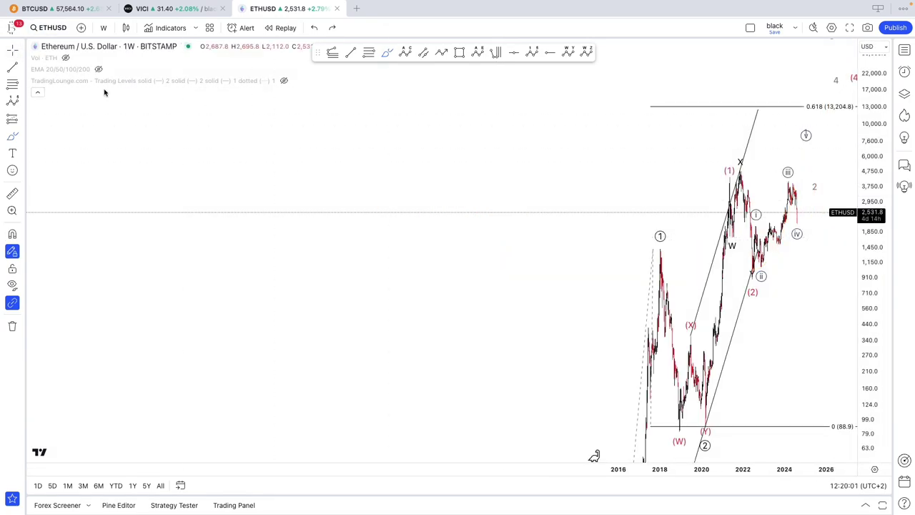
{"action": "left_click", "coordinate": [12, 50]}
- Switch the chart interval to 1 day and frame the swings from the wave ii low to the wave iv low
{"action": "left_click_drag", "start_coordinate": [879, 215], "coordinate": [879, 351]}
{"action": "scroll", "coordinate": [827, 307], "scroll_direction": "up", "scroll_amount": 5}
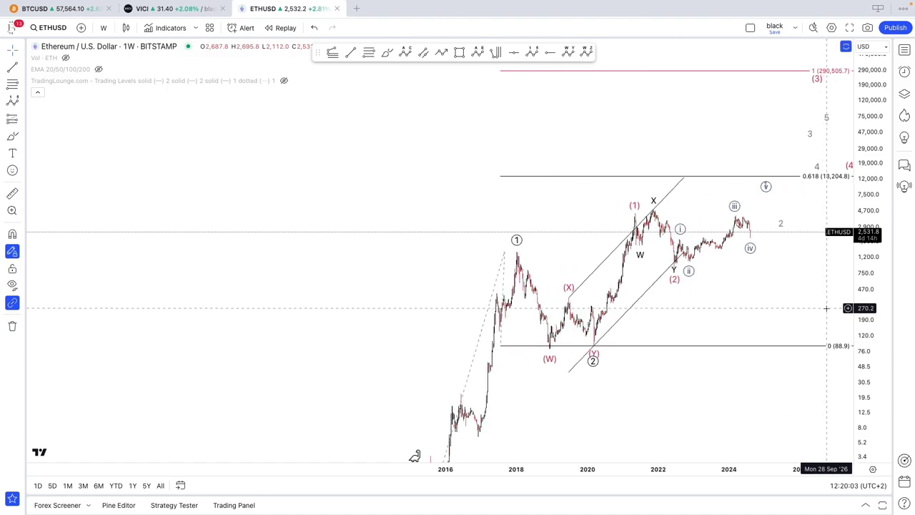
{"action": "scroll", "coordinate": [827, 309], "scroll_direction": "up", "scroll_amount": 4}
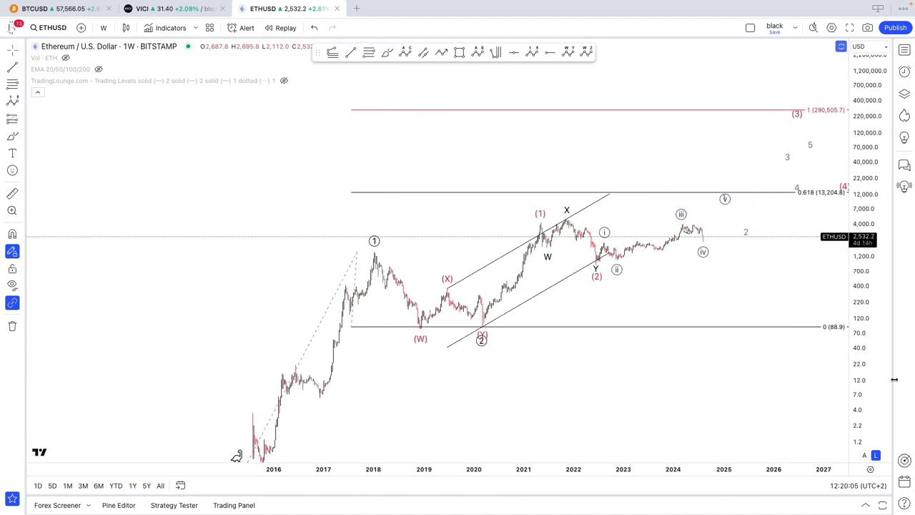
{"action": "left_click_drag", "start_coordinate": [879, 381], "coordinate": [878, 344]}
{"action": "scroll", "coordinate": [776, 315], "scroll_direction": "up", "scroll_amount": 2}
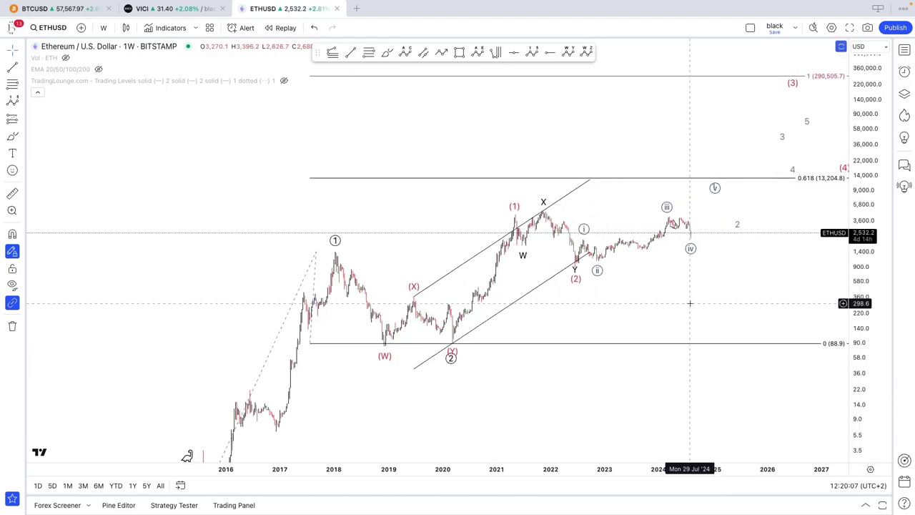
{"action": "scroll", "coordinate": [690, 303], "scroll_direction": "up", "scroll_amount": 2}
{"action": "left_click", "coordinate": [103, 27]}
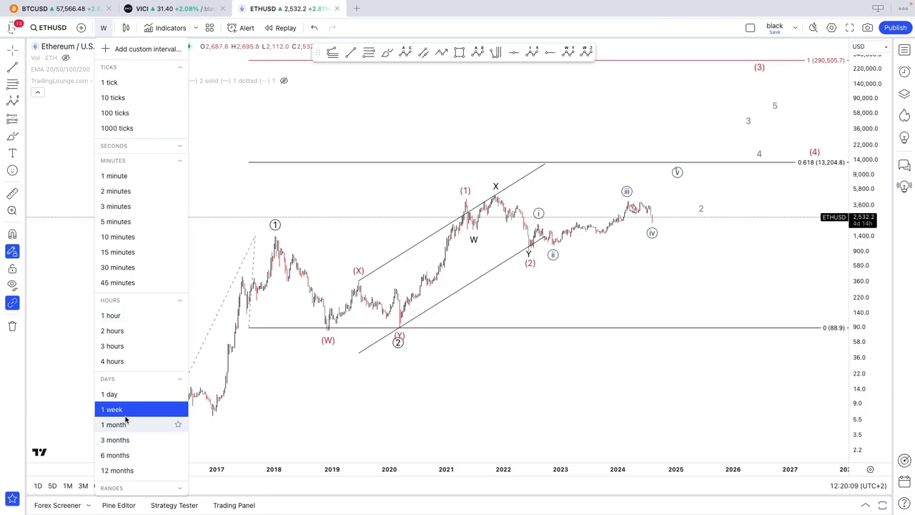
{"action": "left_click", "coordinate": [111, 394]}
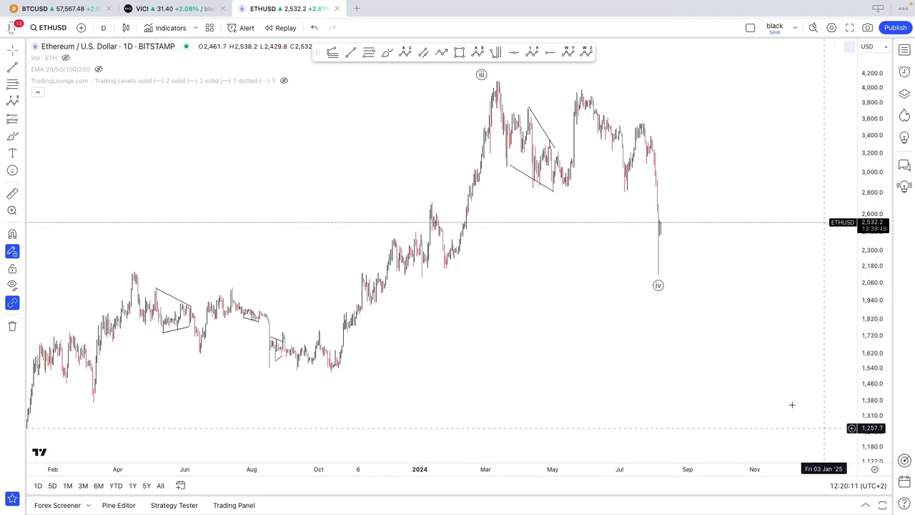
{"action": "scroll", "coordinate": [792, 405], "scroll_direction": "down", "scroll_amount": 5}
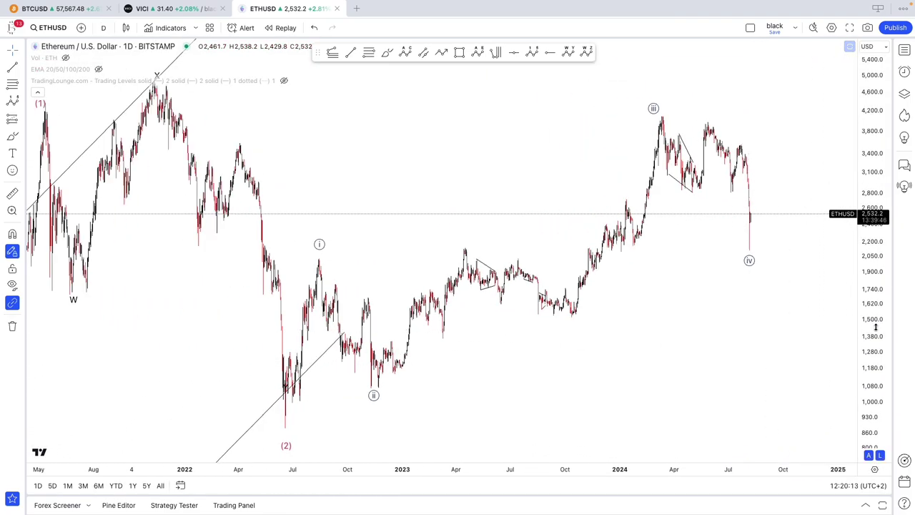
{"action": "left_click_drag", "start_coordinate": [877, 327], "coordinate": [875, 355]}
{"action": "left_click_drag", "start_coordinate": [793, 352], "coordinate": [706, 365]}
{"action": "scroll", "coordinate": [707, 365], "scroll_direction": "up", "scroll_amount": 1}
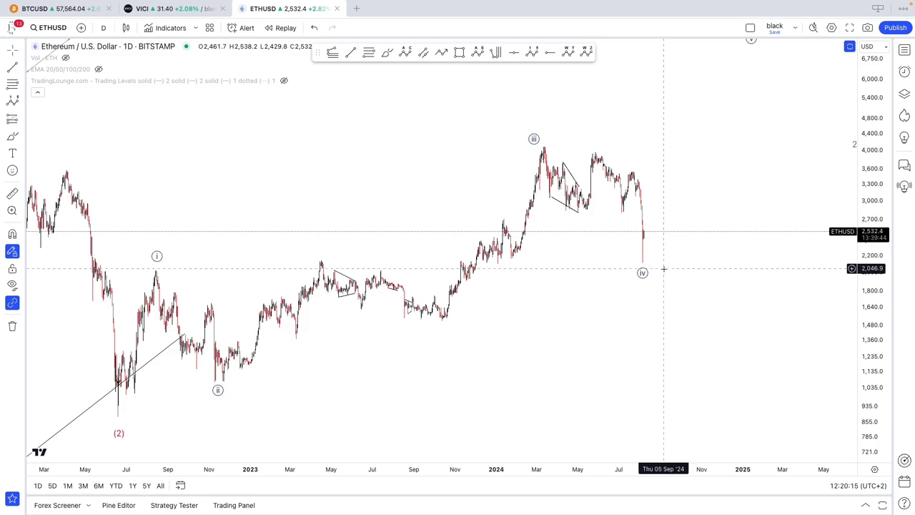
{"action": "scroll", "coordinate": [664, 269], "scroll_direction": "up", "scroll_amount": 4}
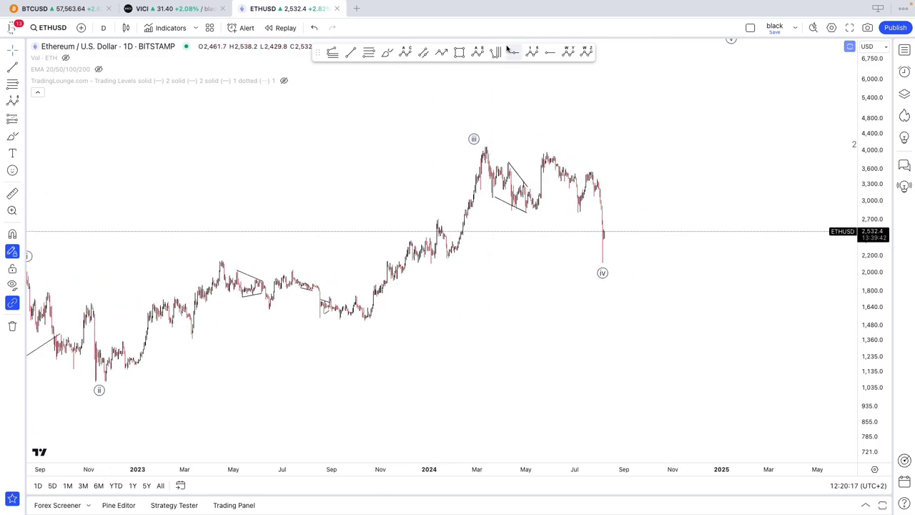
{"action": "left_click", "coordinate": [529, 53]}
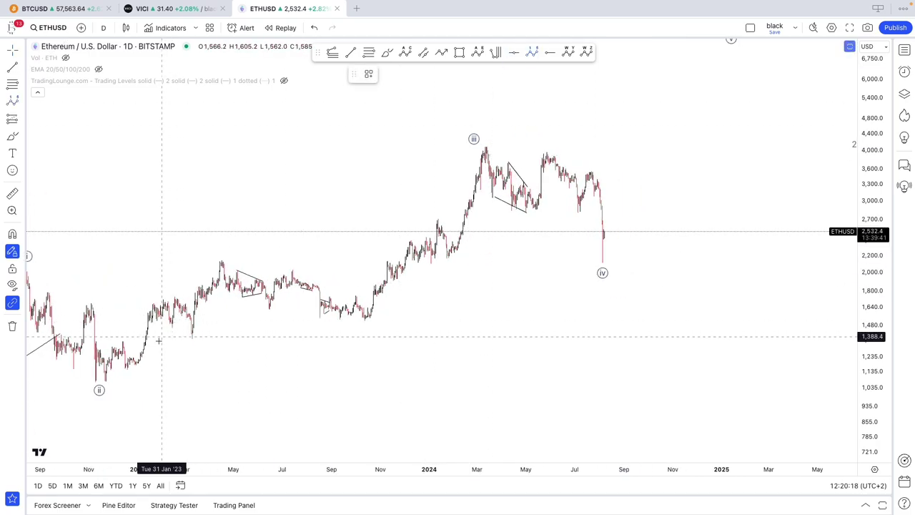
{"action": "left_click", "coordinate": [107, 382]}
{"action": "key", "text": "Escape"}
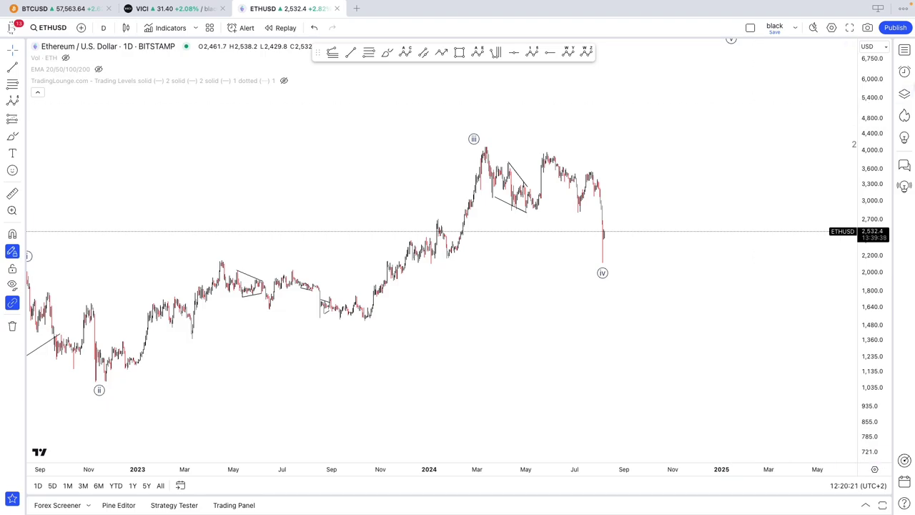
- Open the object tree, delete the "super bullish" group and show the "5 up from jun '22" group
{"action": "left_click", "coordinate": [904, 94]}
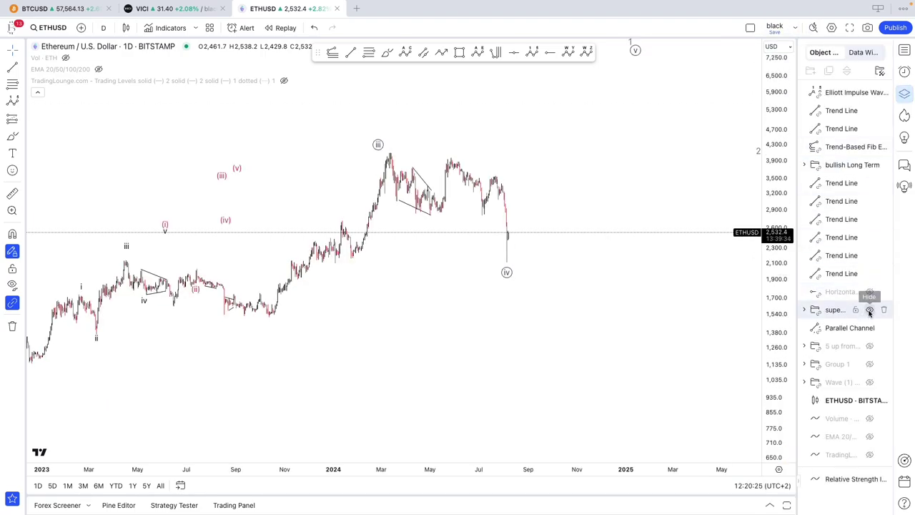
{"action": "scroll", "coordinate": [671, 290], "scroll_direction": "down", "scroll_amount": 1}
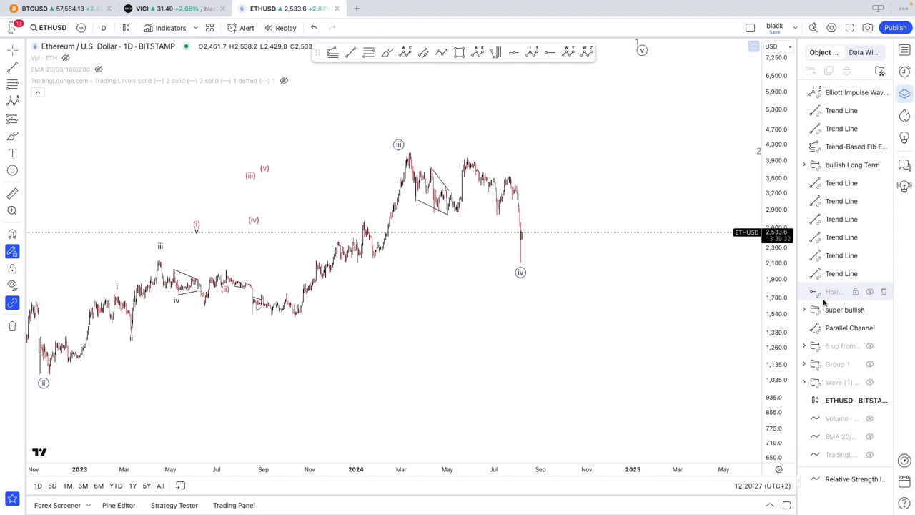
{"action": "left_click", "coordinate": [884, 310]}
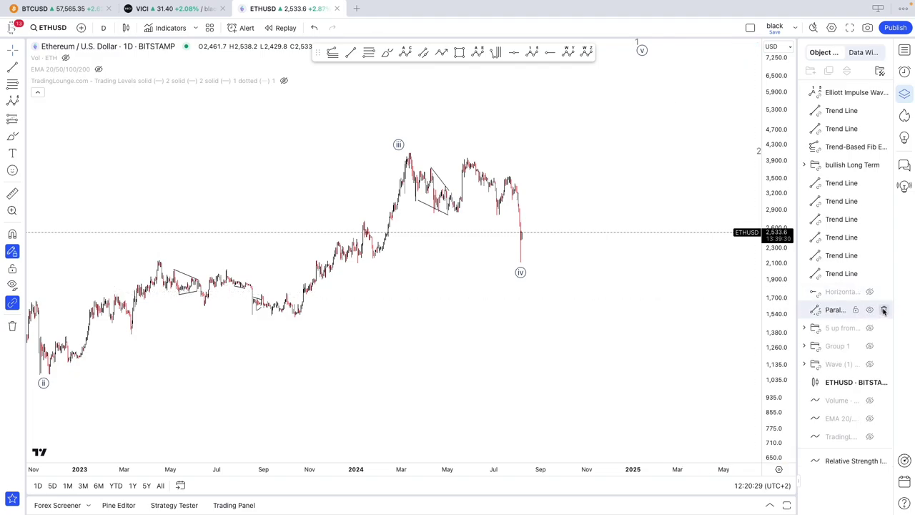
{"action": "scroll", "coordinate": [612, 304], "scroll_direction": "down", "scroll_amount": 3}
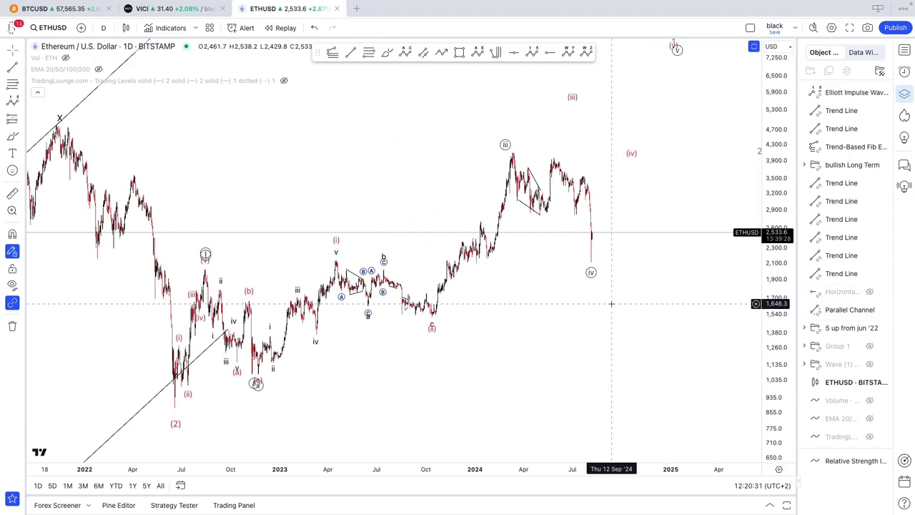
{"action": "scroll", "coordinate": [613, 304], "scroll_direction": "up", "scroll_amount": 2}
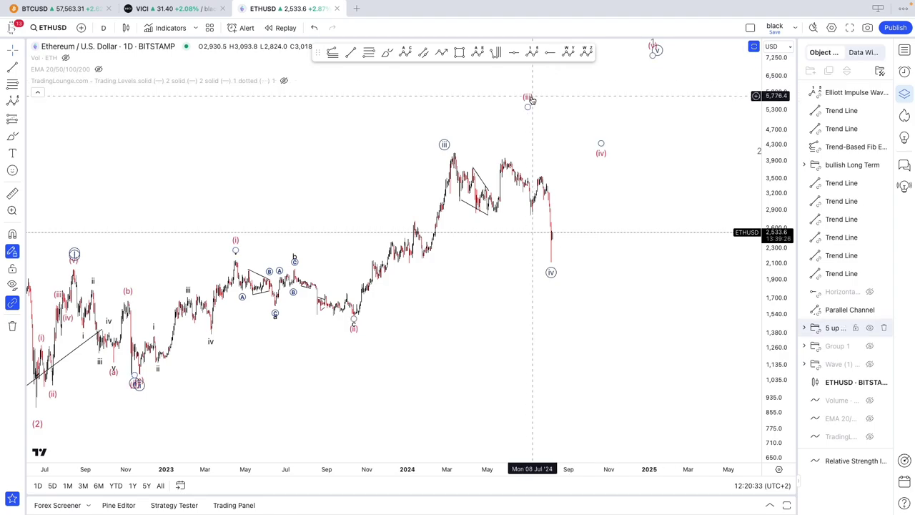
- Move the red impulse's (iii) to the January 2024 high, (iv) to the following low at about 2,195.5, and (v) to the March 2024 peak
{"action": "left_click_drag", "start_coordinate": [529, 105], "coordinate": [414, 228]}
{"action": "left_click", "coordinate": [606, 147]}
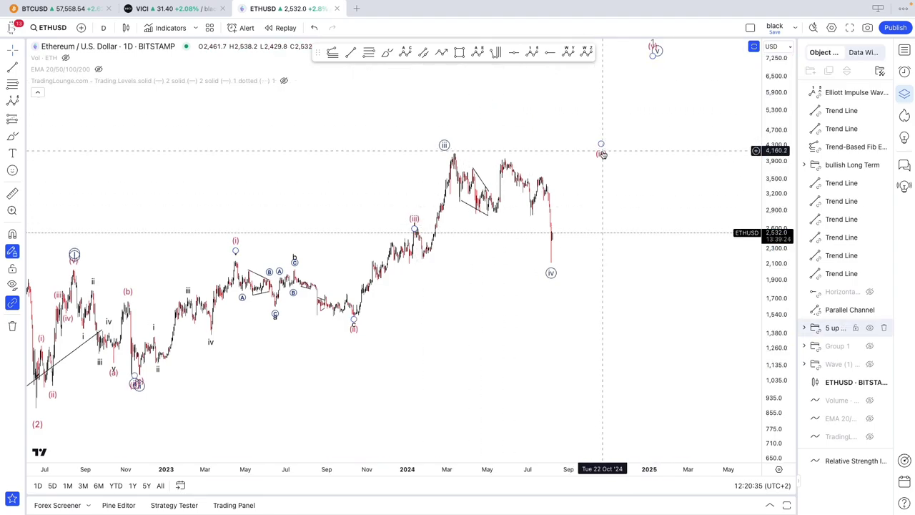
{"action": "left_click_drag", "start_coordinate": [602, 146], "coordinate": [444, 251]}
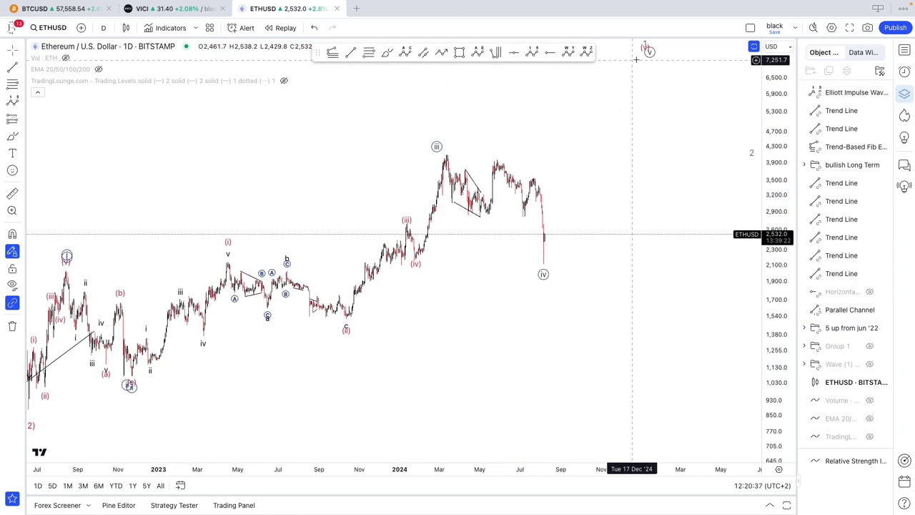
{"action": "mouse_move", "coordinate": [648, 51]}
{"action": "left_mouse_down"}
{"action": "mouse_move", "coordinate": [437, 156]}
{"action": "mouse_move", "coordinate": [448, 151]}
{"action": "left_mouse_up"}
{"action": "left_click_drag", "start_coordinate": [503, 140], "coordinate": [507, 143]}
{"action": "left_click", "coordinate": [407, 221]}
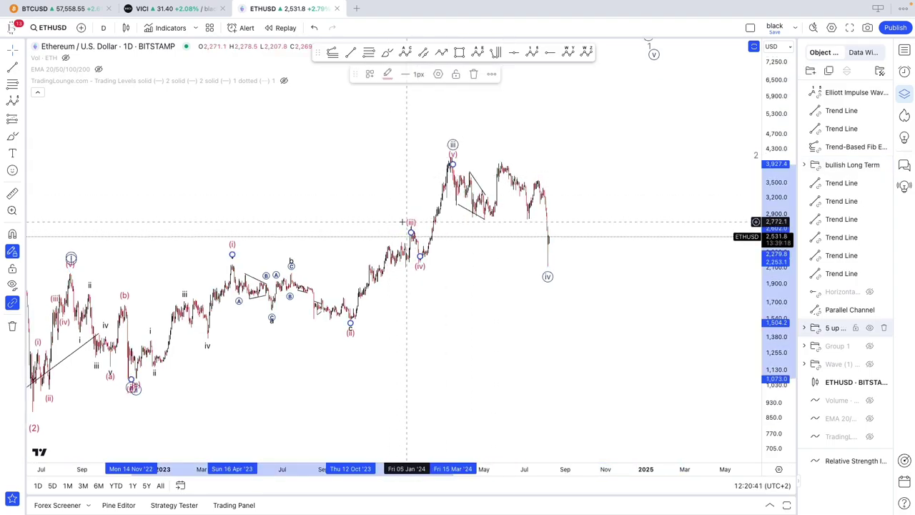
{"action": "left_click", "coordinate": [329, 255]}
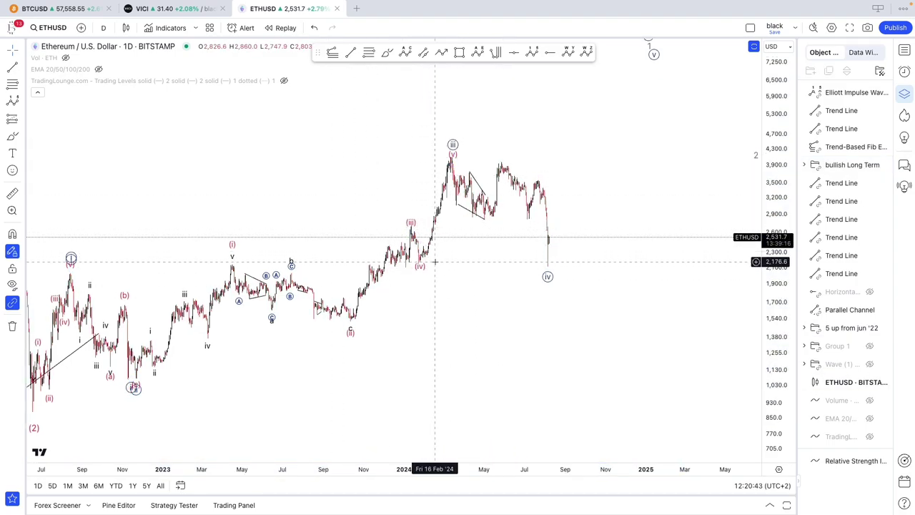
{"action": "left_click_drag", "start_coordinate": [421, 267], "coordinate": [421, 262]}
{"action": "left_click", "coordinate": [399, 294]}
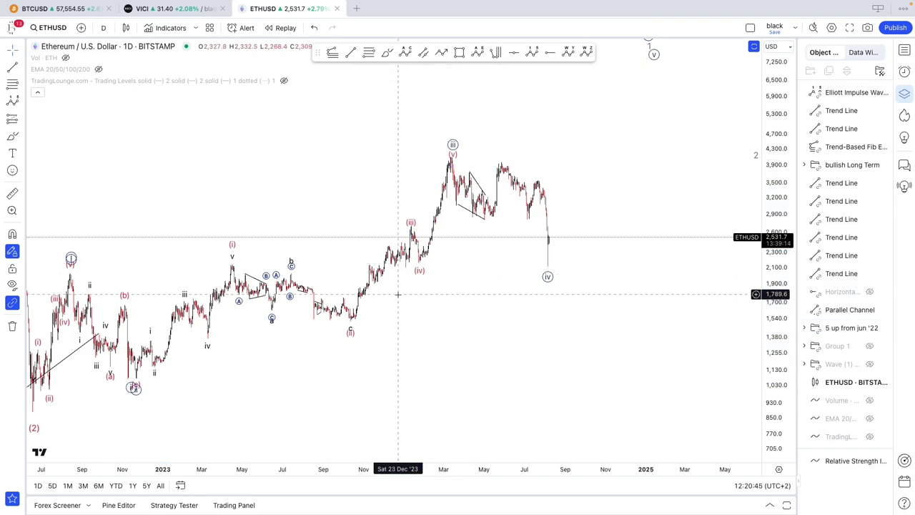
- Project trend-based Fib extensions from the wave ii low over (i) and from the (ii) low over (iii), removing each projection
{"action": "left_click", "coordinate": [119, 377]}
{"action": "left_click", "coordinate": [224, 266]}
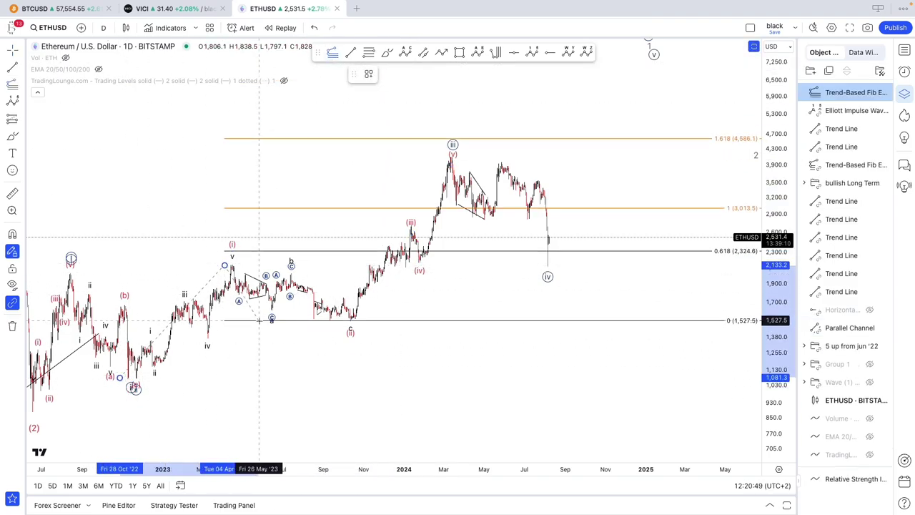
{"action": "left_click", "coordinate": [258, 320]}
{"action": "scroll", "coordinate": [465, 63], "scroll_direction": "down", "scroll_amount": 1}
{"action": "key", "text": "Delete"}
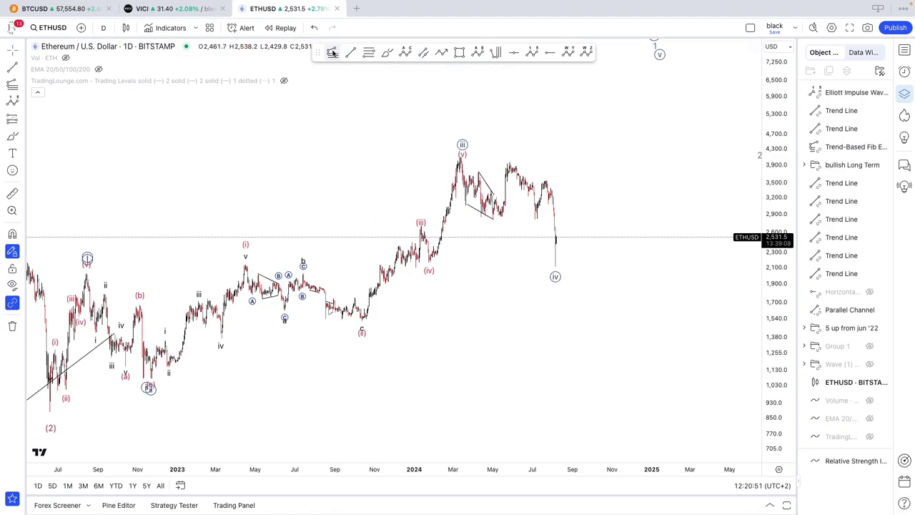
{"action": "left_click", "coordinate": [380, 225]}
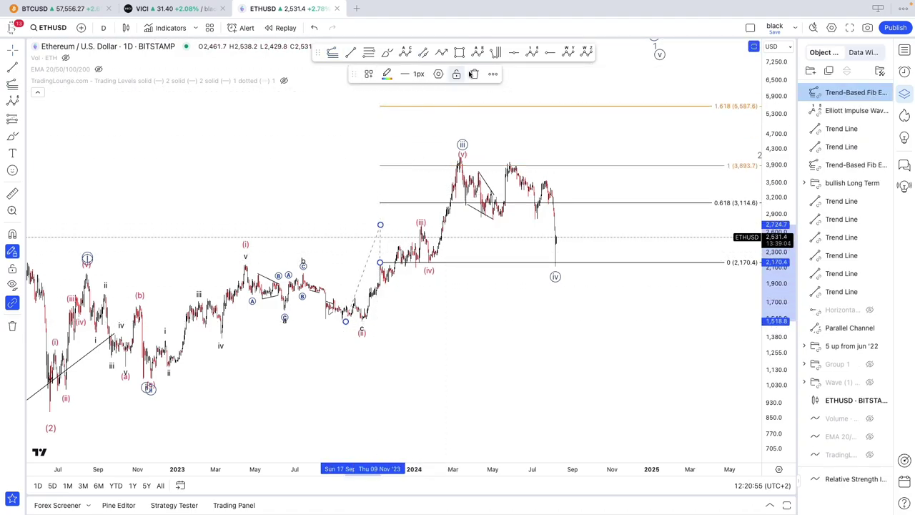
{"action": "left_click", "coordinate": [477, 74]}
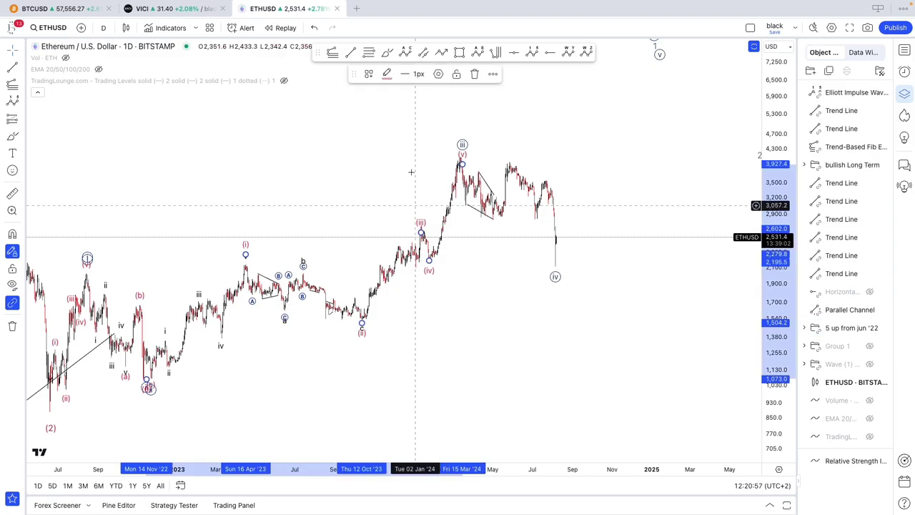
- Delete the red (i)–(v) impulse and shift the circled wave iii label up and away from the March 2024 peak
{"action": "left_click", "coordinate": [477, 74]}
{"action": "scroll", "coordinate": [386, 165], "scroll_direction": "down", "scroll_amount": 3}
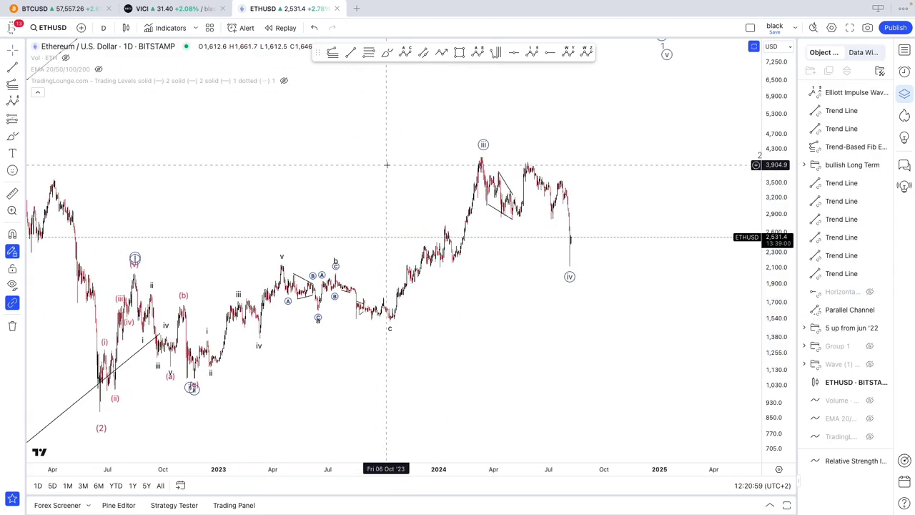
{"action": "scroll", "coordinate": [387, 165], "scroll_direction": "up", "scroll_amount": 2}
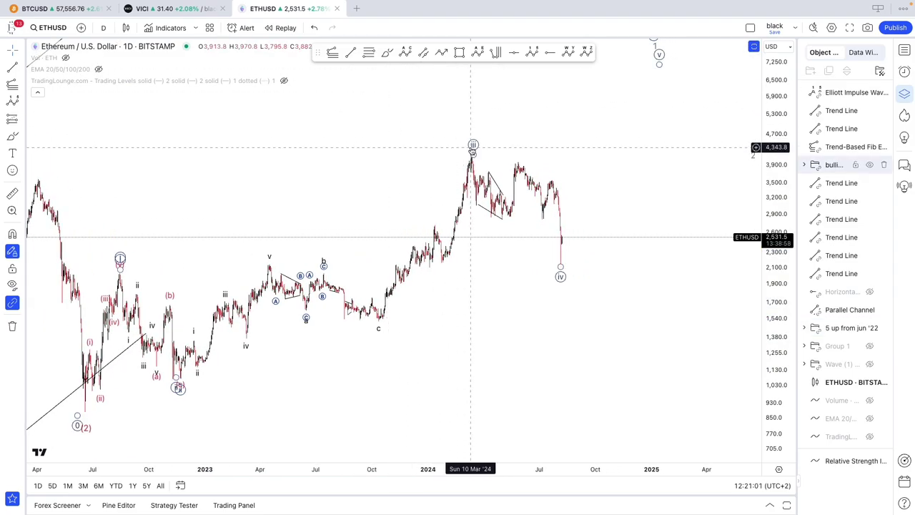
{"action": "left_click_drag", "start_coordinate": [472, 147], "coordinate": [460, 134]}
{"action": "left_click", "coordinate": [342, 175]}
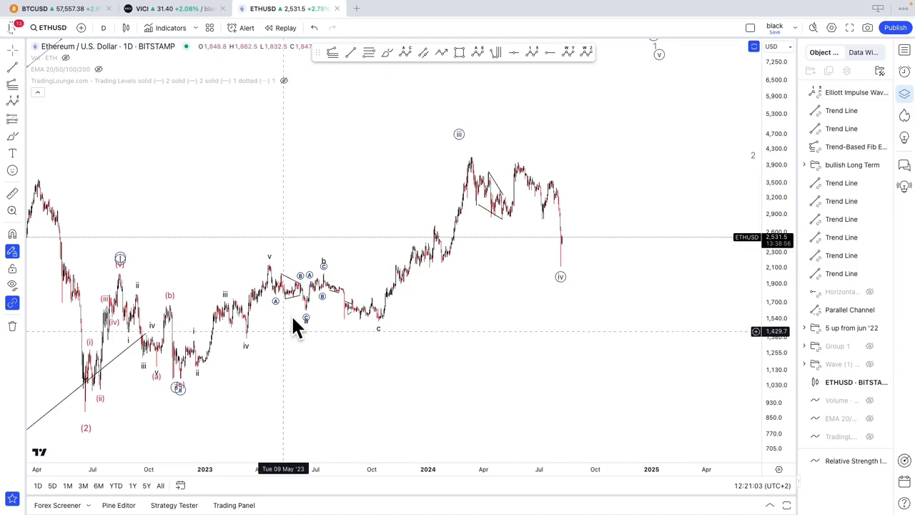
{"action": "scroll", "coordinate": [289, 311], "scroll_direction": "up", "scroll_amount": 2}
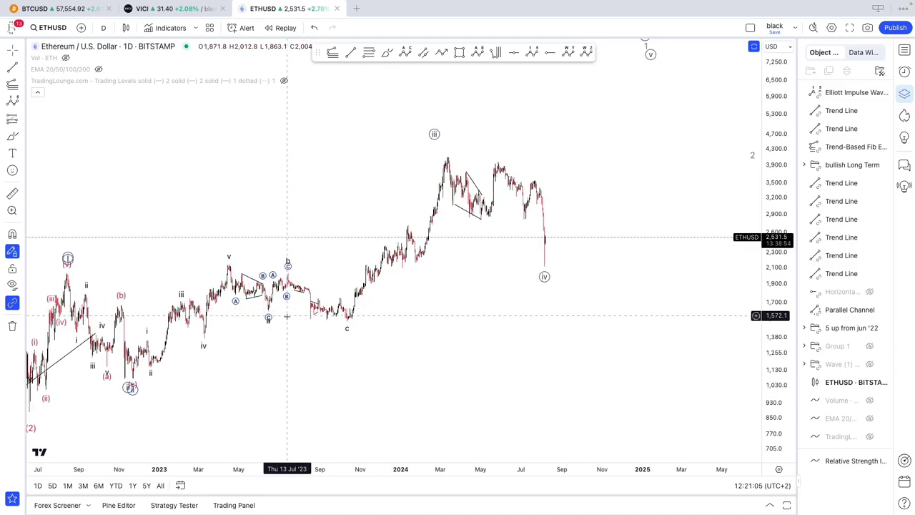
{"action": "scroll", "coordinate": [287, 315], "scroll_direction": "up", "scroll_amount": 1}
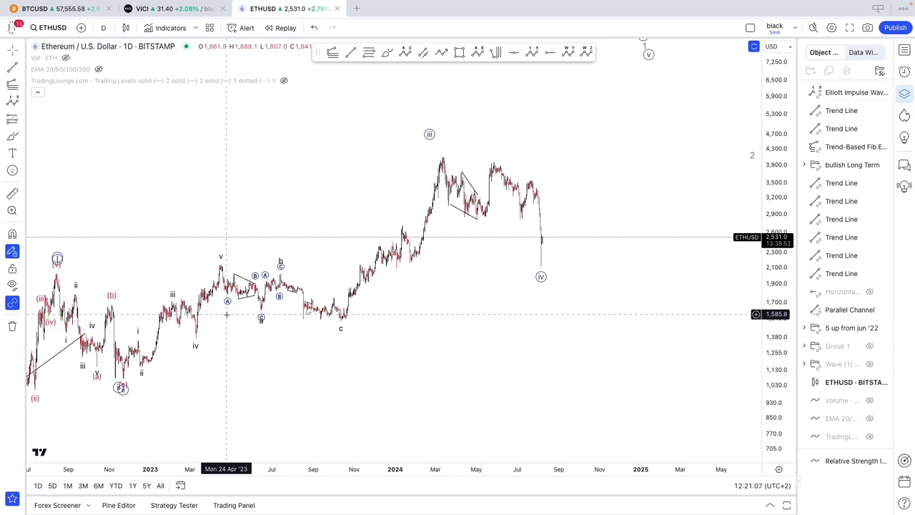
{"action": "scroll", "coordinate": [227, 314], "scroll_direction": "down", "scroll_amount": 2}
{"action": "scroll", "coordinate": [528, 200], "scroll_direction": "up", "scroll_amount": 2}
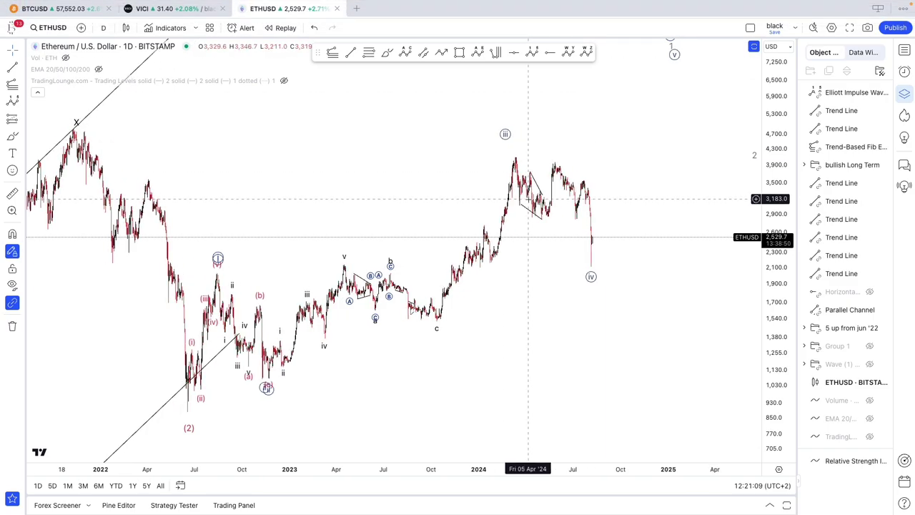
- Delete the circled i–v impulse that starts at the June 2022 low and projects its wave v to January 2025
{"action": "left_click_drag", "start_coordinate": [770, 41], "coordinate": [770, 82]}
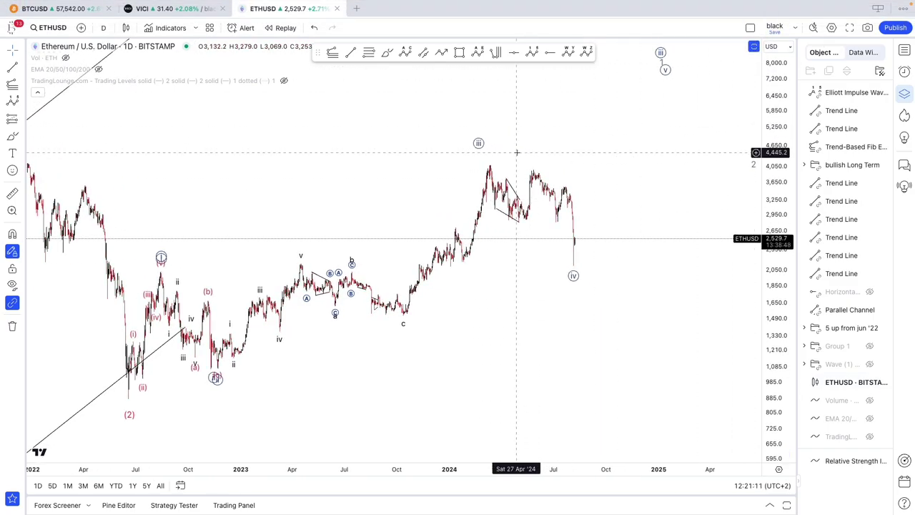
{"action": "left_click", "coordinate": [176, 254]}
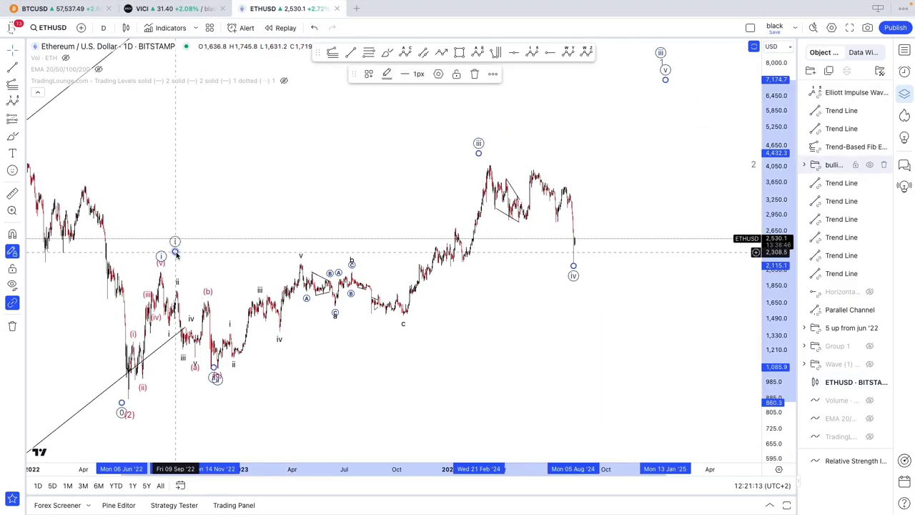
{"action": "key", "text": "Delete"}
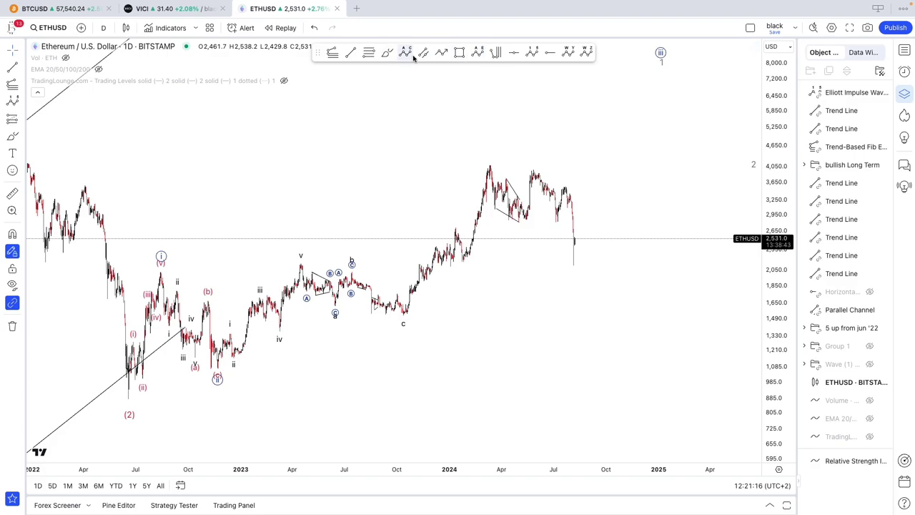
- Brush an alternative count freehand: 1 and 2 in 2022, circled i and ii in 2023, i and ii in 2024, plus a rising projection
{"action": "left_click", "coordinate": [387, 53]}
{"action": "left_click_drag", "start_coordinate": [149, 242], "coordinate": [170, 245]}
{"action": "left_click_drag", "start_coordinate": [148, 248], "coordinate": [172, 245]}
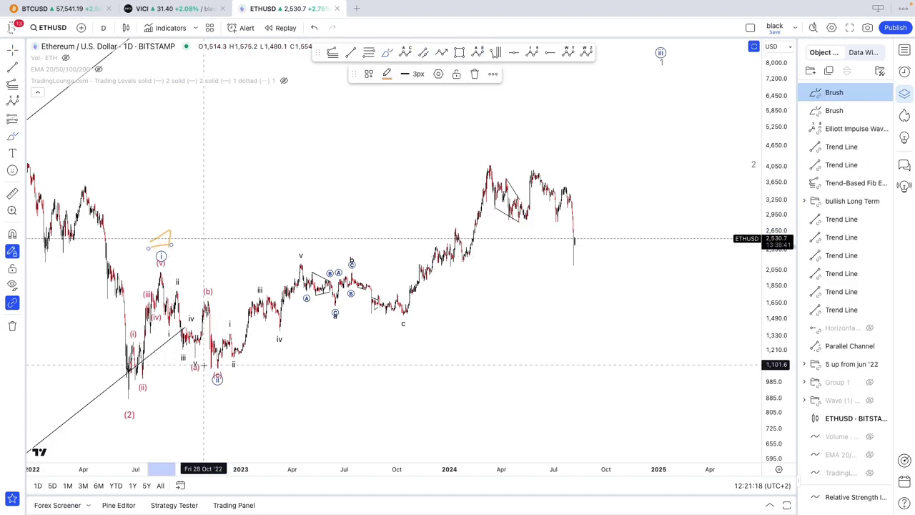
{"action": "mouse_move", "coordinate": [208, 365]}
{"action": "left_mouse_down"}
{"action": "mouse_move", "coordinate": [194, 388]}
{"action": "mouse_move", "coordinate": [216, 389]}
{"action": "mouse_move", "coordinate": [294, 251]}
{"action": "mouse_move", "coordinate": [390, 304]}
{"action": "left_mouse_up"}
{"action": "mouse_move", "coordinate": [296, 219]}
{"action": "left_mouse_down"}
{"action": "mouse_move", "coordinate": [302, 224]}
{"action": "mouse_move", "coordinate": [263, 204]}
{"action": "left_mouse_up"}
{"action": "left_click", "coordinate": [288, 211]}
{"action": "left_click_drag", "start_coordinate": [395, 333], "coordinate": [396, 345]}
{"action": "mouse_move", "coordinate": [403, 334]}
{"action": "left_mouse_down"}
{"action": "mouse_move", "coordinate": [405, 344]}
{"action": "mouse_move", "coordinate": [400, 313]}
{"action": "mouse_move", "coordinate": [374, 315]}
{"action": "mouse_move", "coordinate": [489, 168]}
{"action": "mouse_move", "coordinate": [573, 269]}
{"action": "left_mouse_up"}
{"action": "left_click", "coordinate": [402, 330]}
{"action": "left_click", "coordinate": [395, 331]}
{"action": "left_click_drag", "start_coordinate": [476, 141], "coordinate": [482, 148]}
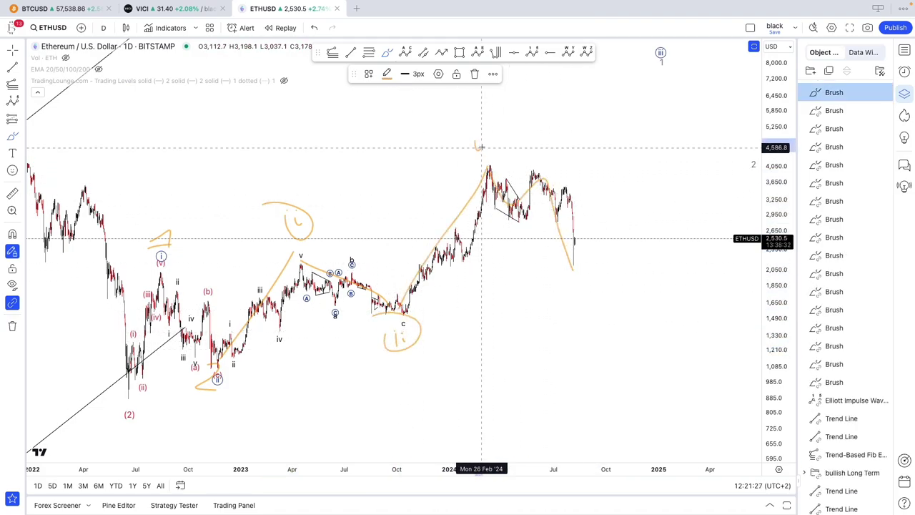
{"action": "left_click", "coordinate": [473, 132]}
{"action": "mouse_move", "coordinate": [551, 287]}
{"action": "left_mouse_down"}
{"action": "mouse_move", "coordinate": [553, 296]}
{"action": "mouse_move", "coordinate": [562, 289]}
{"action": "mouse_move", "coordinate": [684, 40]}
{"action": "left_mouse_up"}
{"action": "left_click", "coordinate": [555, 279]}
{"action": "left_click", "coordinate": [547, 279]}
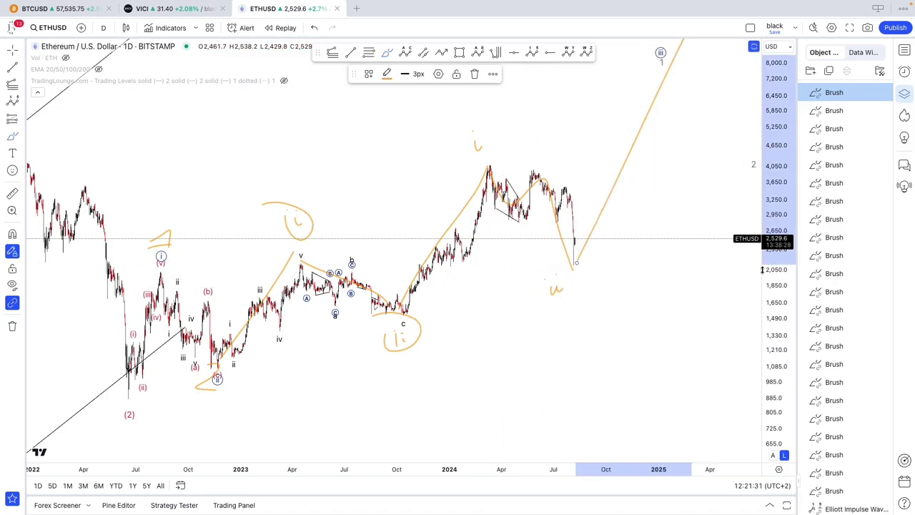
- Undo all the freehand brush strokes of the alternative count
{"action": "scroll", "coordinate": [762, 270], "scroll_direction": "down", "scroll_amount": 3}
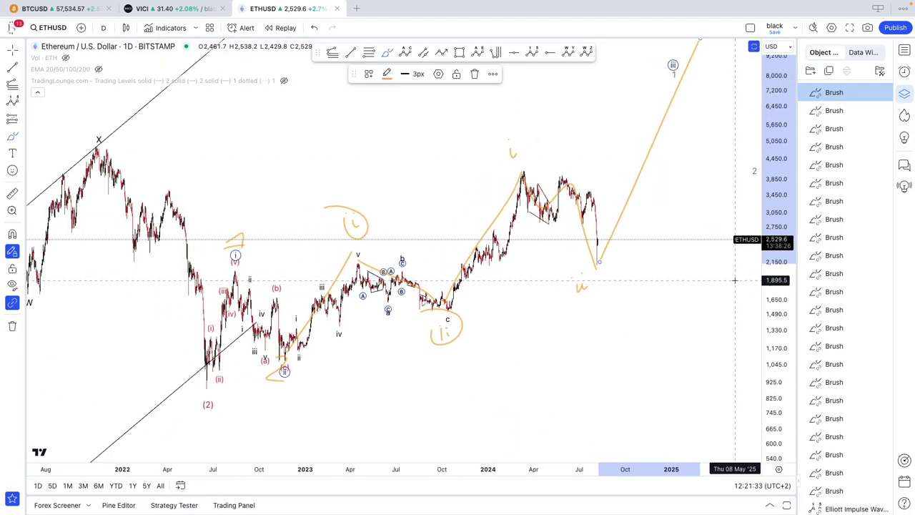
{"action": "scroll", "coordinate": [710, 266], "scroll_direction": "up", "scroll_amount": 1}
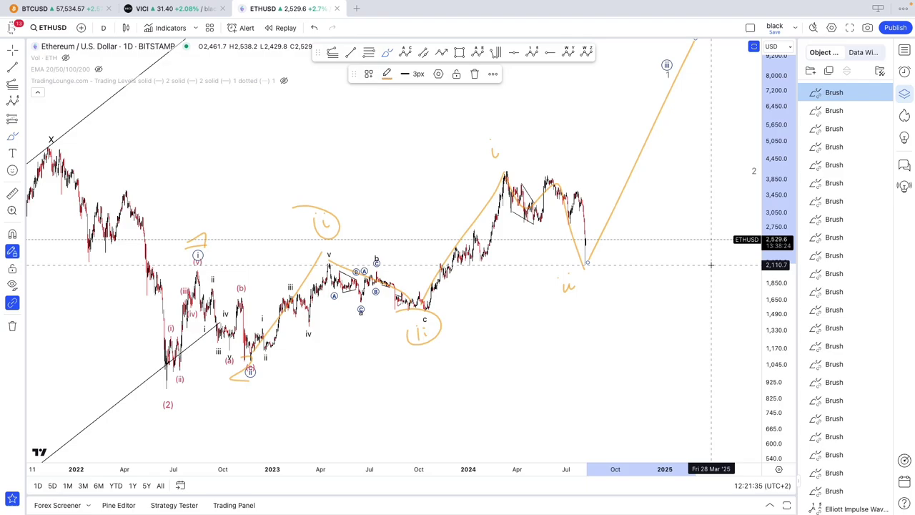
{"action": "scroll", "coordinate": [711, 264], "scroll_direction": "up", "scroll_amount": 2}
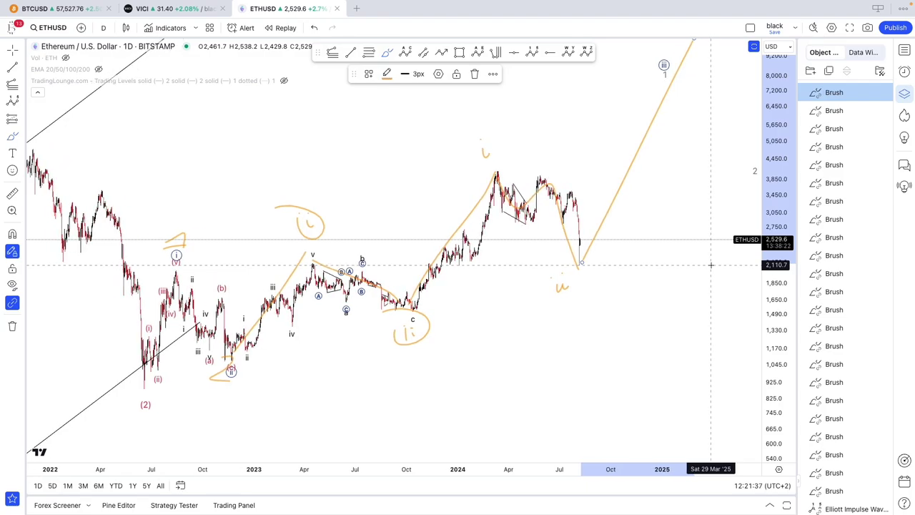
{"action": "key", "text": "ctrl+z"}
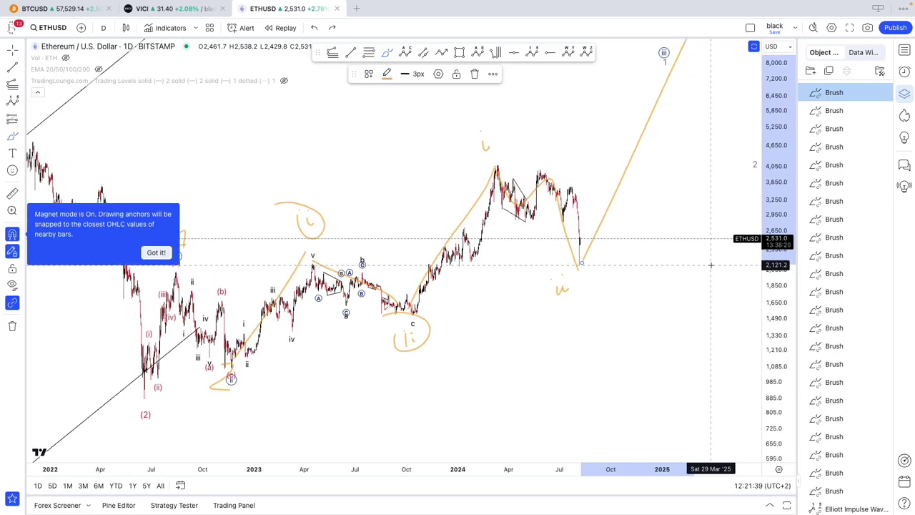
{"action": "key", "text": "ctrl+z"}
{"action": "key", "text": "ctrl+z"}
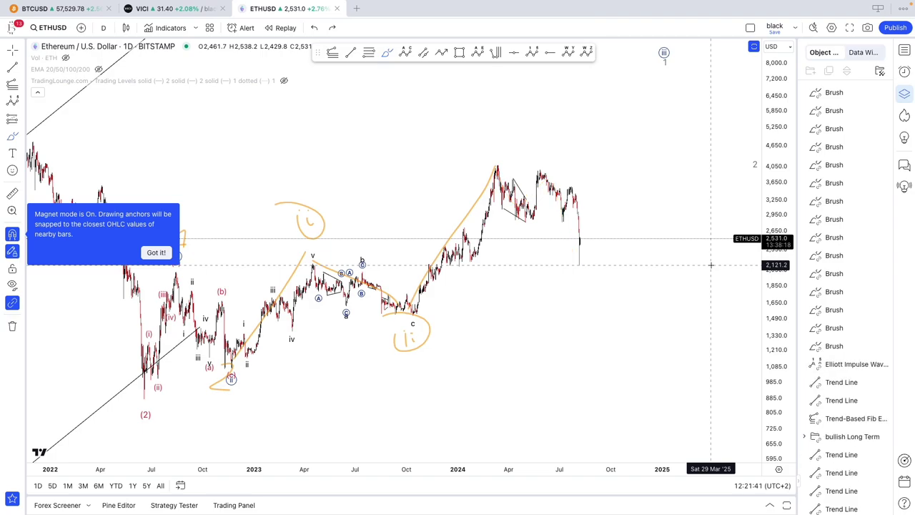
{"action": "key", "text": "ctrl+z"}
{"action": "key", "text": "ctrl+z"}
{"action": "key", "text": "ctrl+z"}
{"action": "key", "text": "ctrl+z"}
{"action": "key", "text": "ctrl+z"}
{"action": "key", "text": "ctrl+z"}
{"action": "key", "text": "ctrl+z"}
{"action": "key", "text": "ctrl+z"}
{"action": "key", "text": "ctrl+z"}
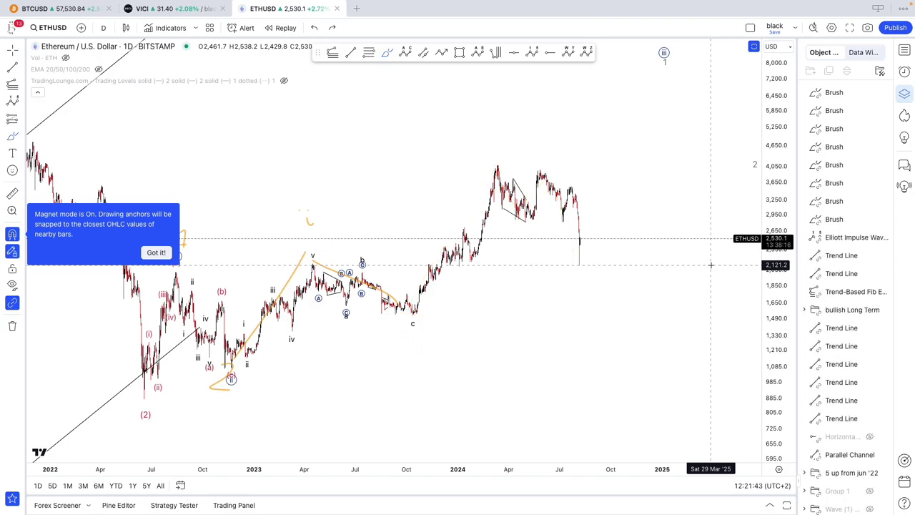
{"action": "key", "text": "ctrl+z"}
{"action": "key", "text": "ctrl+z"}
{"action": "key", "text": "ctrl+z"}
{"action": "key", "text": "ctrl+z"}
{"action": "key", "text": "ctrl+z"}
{"action": "key", "text": "ctrl+z"}
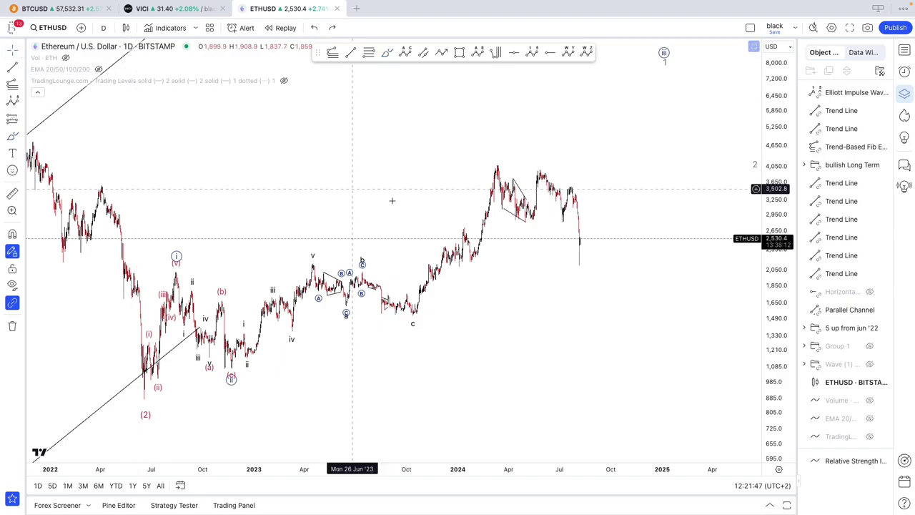
- Draw an Elliott impulse from the November 2022 low through the April 2023 high, October 2023 low and March 2024 high, projecting waves 4 and 5 into late 2024
{"action": "scroll", "coordinate": [773, 313], "scroll_direction": "down", "scroll_amount": 5}
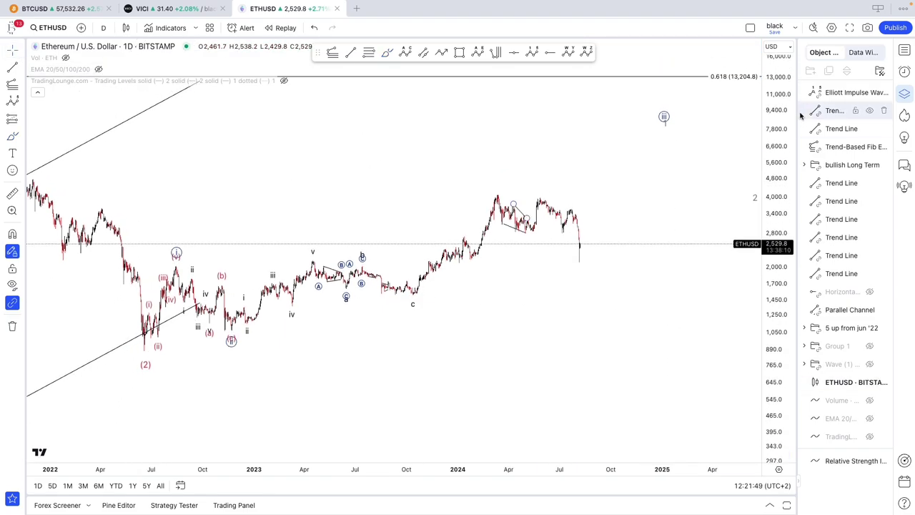
{"action": "scroll", "coordinate": [723, 176], "scroll_direction": "down", "scroll_amount": 5}
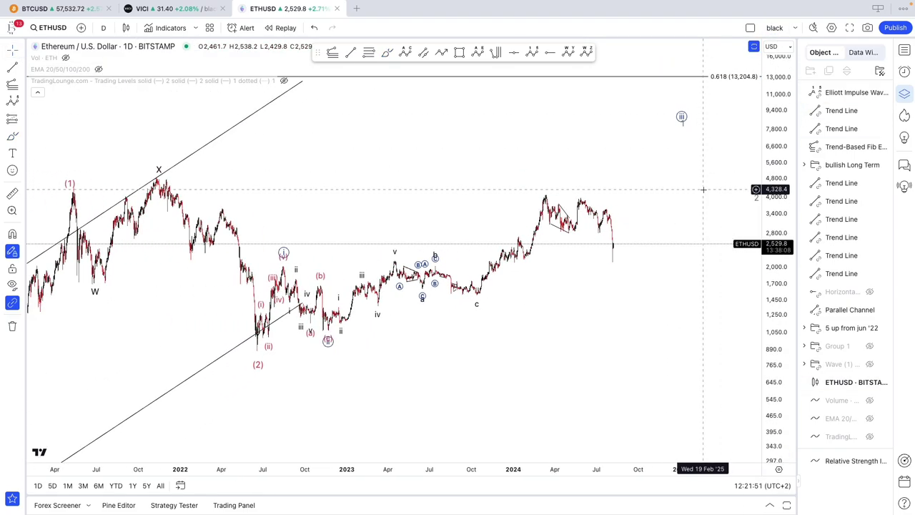
{"action": "right_click", "coordinate": [405, 265]}
{"action": "left_click", "coordinate": [389, 255]}
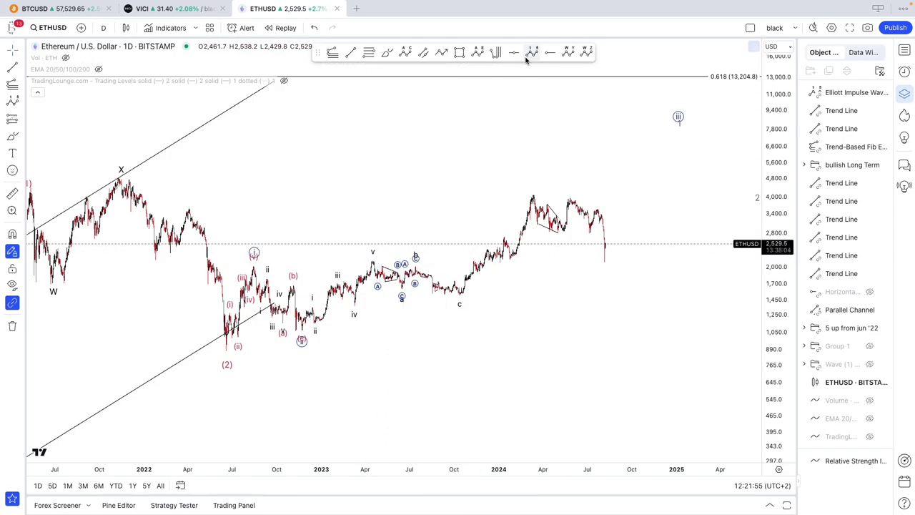
{"action": "left_click", "coordinate": [305, 334]}
{"action": "left_click", "coordinate": [370, 250]}
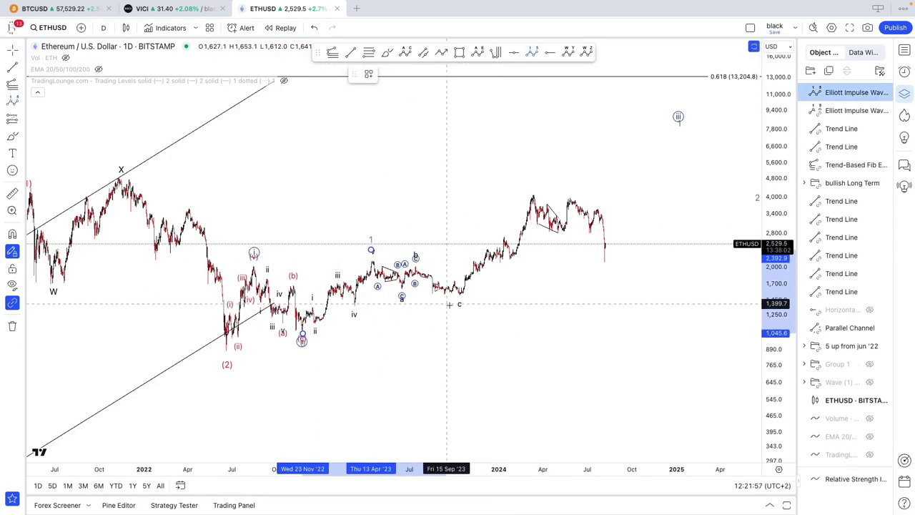
{"action": "left_click", "coordinate": [459, 307]}
{"action": "left_click", "coordinate": [536, 194]}
{"action": "left_click", "coordinate": [648, 206]}
{"action": "left_click", "coordinate": [674, 171]}
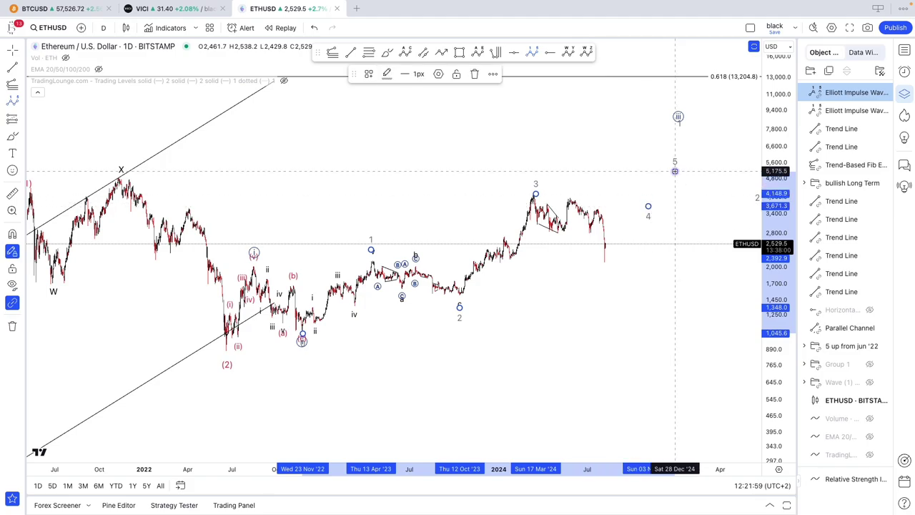
- Set the new impulse's degree to Minuette and colour it orange
{"action": "right_click", "coordinate": [675, 174]}
{"action": "mouse_move", "coordinate": [705, 412]}
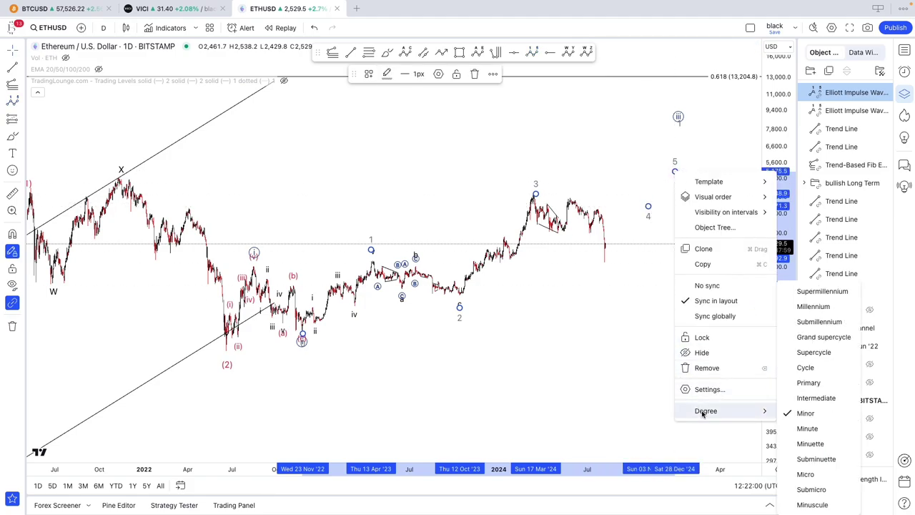
{"action": "left_click", "coordinate": [810, 443]}
{"action": "left_click", "coordinate": [386, 74]}
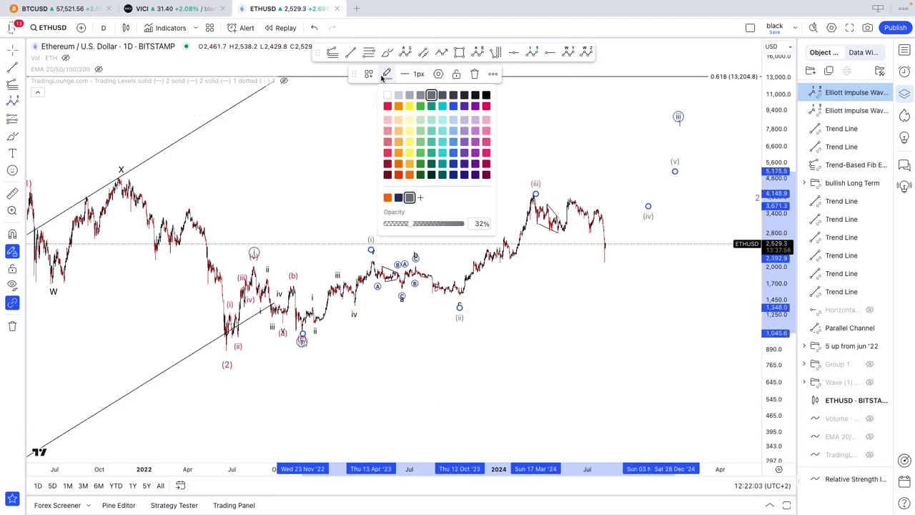
{"action": "left_click", "coordinate": [388, 198]}
- Move the orange (iii) and (v) up to about March 2025, place (iv) at about 4,033, and shift the navy circled iii further out
{"action": "left_click_drag", "start_coordinate": [536, 193], "coordinate": [637, 160]}
{"action": "left_click_drag", "start_coordinate": [649, 206], "coordinate": [714, 161]}
{"action": "left_click_drag", "start_coordinate": [637, 159], "coordinate": [716, 157]}
{"action": "left_click", "coordinate": [669, 158]}
{"action": "left_click_drag", "start_coordinate": [679, 130], "coordinate": [737, 124]}
{"action": "left_click", "coordinate": [598, 142]}
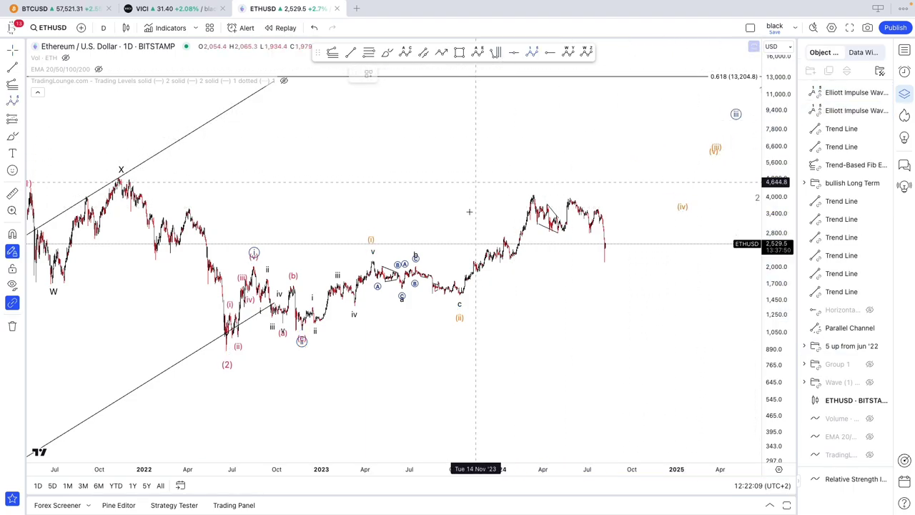
- Change the circled impulse starting at the June 2022 low from Minute to Minor degree
{"action": "left_click_drag", "start_coordinate": [248, 226], "coordinate": [295, 236]}
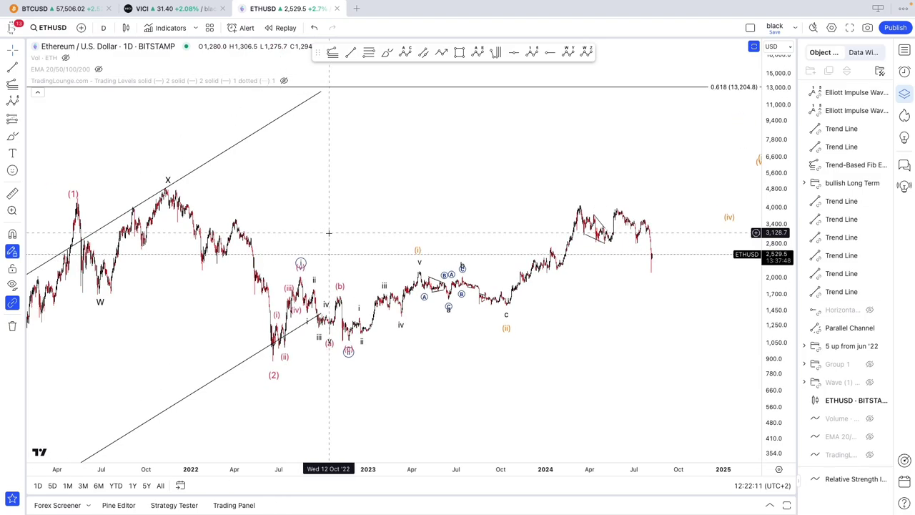
{"action": "left_click", "coordinate": [301, 263]}
{"action": "right_click", "coordinate": [301, 263]}
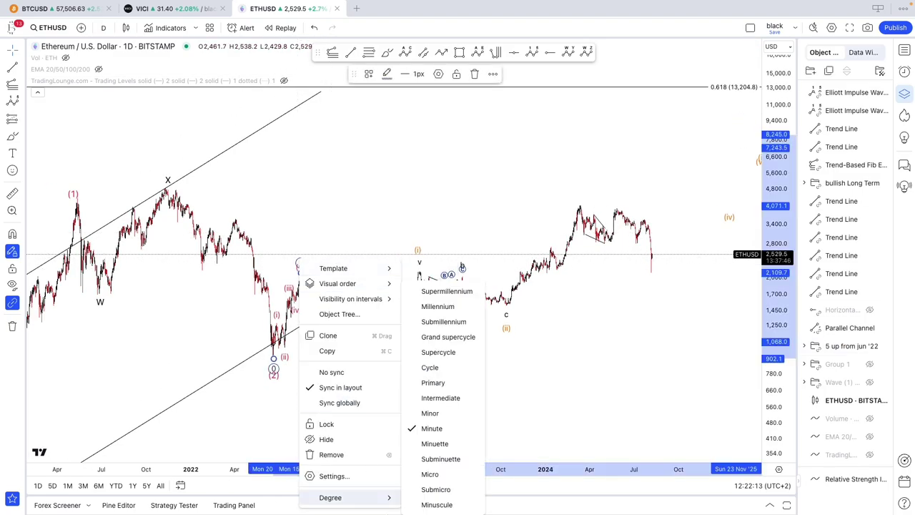
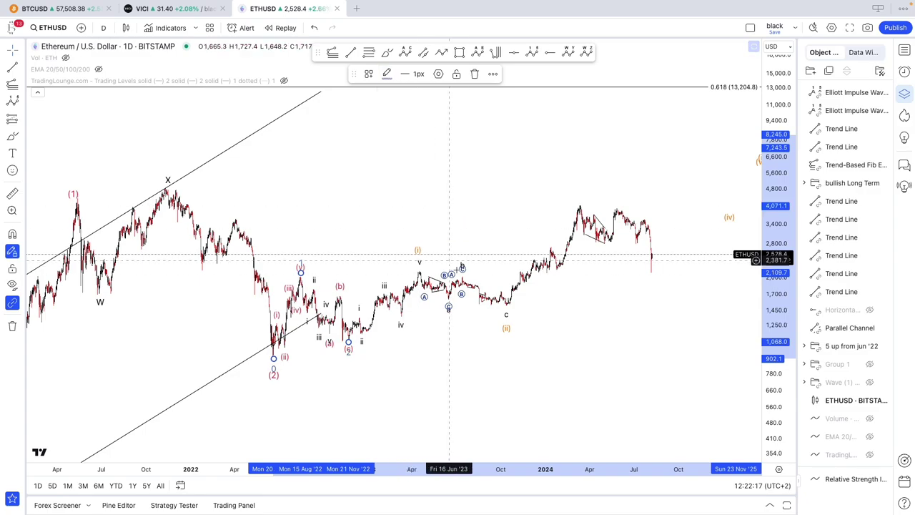
- Set the orange impulse from the November 2022 low to Minute degree and recolour it dark navy
{"action": "left_click", "coordinate": [419, 256]}
{"action": "right_click", "coordinate": [419, 256]}
{"action": "mouse_move", "coordinate": [500, 490]}
{"action": "left_click", "coordinate": [561, 428]}
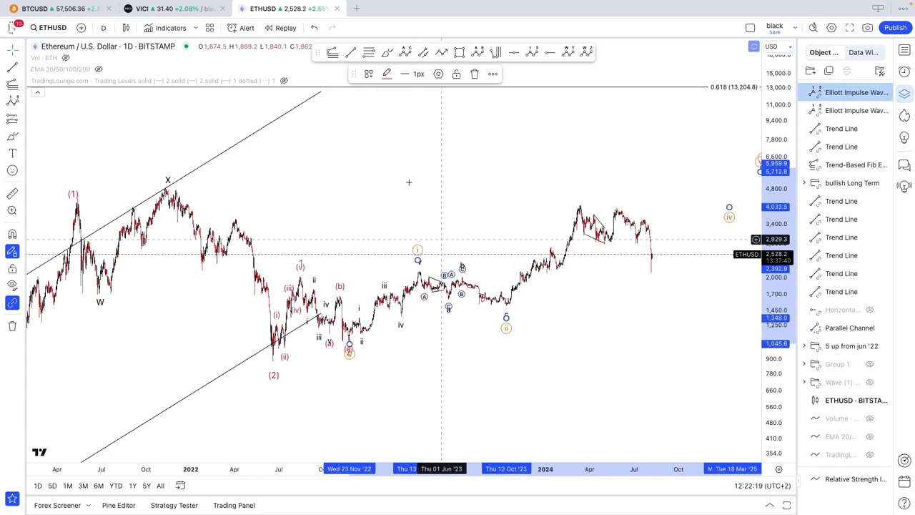
{"action": "left_click", "coordinate": [387, 73]}
{"action": "left_click", "coordinate": [401, 200]}
{"action": "left_click_drag", "start_coordinate": [430, 187], "coordinate": [356, 187]}
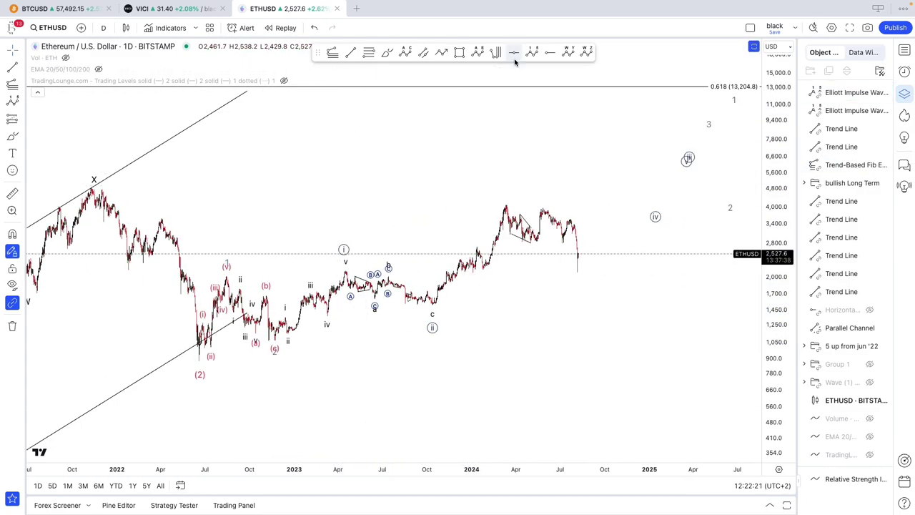
- Draw another Elliott impulse from the October 2023 low to the March 2024 high and August 2024 low, projecting its last waves to December 2024
{"action": "left_click", "coordinate": [433, 302]}
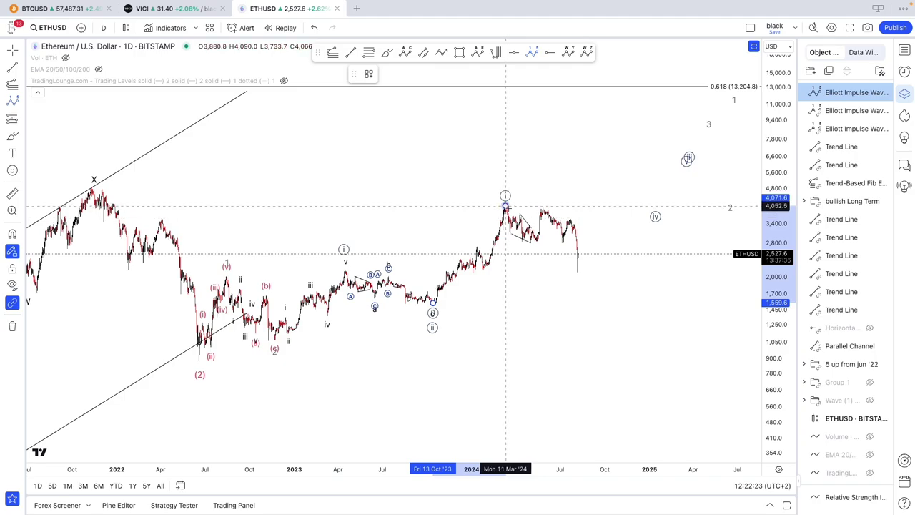
{"action": "left_click", "coordinate": [576, 270]}
{"action": "left_click", "coordinate": [637, 171]}
- Set the impulse from the October 2023 low to Minuette degree and colour it grey
{"action": "right_click", "coordinate": [636, 171]}
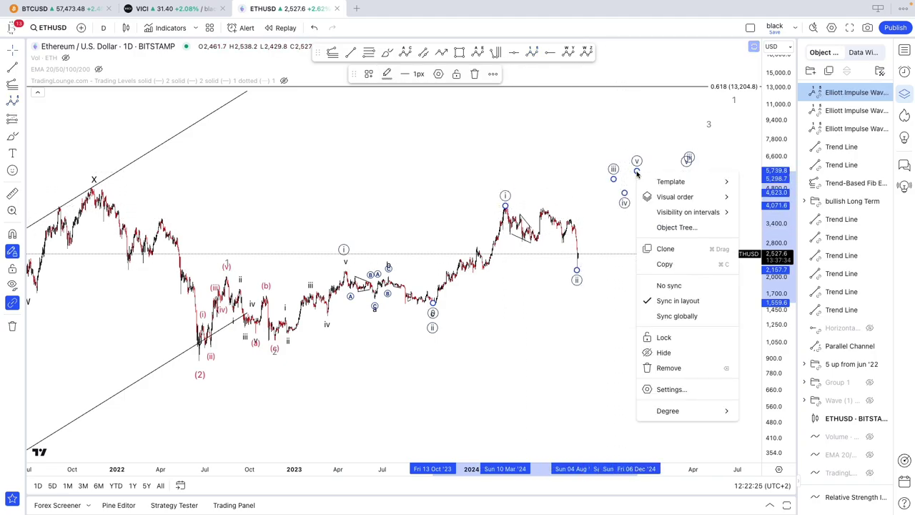
{"action": "mouse_move", "coordinate": [668, 414]}
{"action": "left_click", "coordinate": [759, 444]}
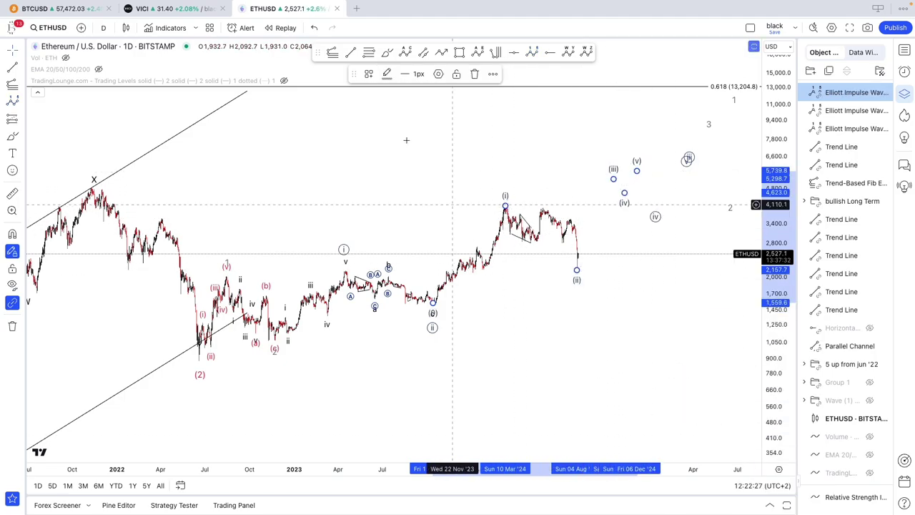
{"action": "left_click", "coordinate": [387, 74]}
- Move the grey (ii) label back from the August 2024 low towards the July 2024 low
{"action": "scroll", "coordinate": [458, 229], "scroll_direction": "up", "scroll_amount": 3}
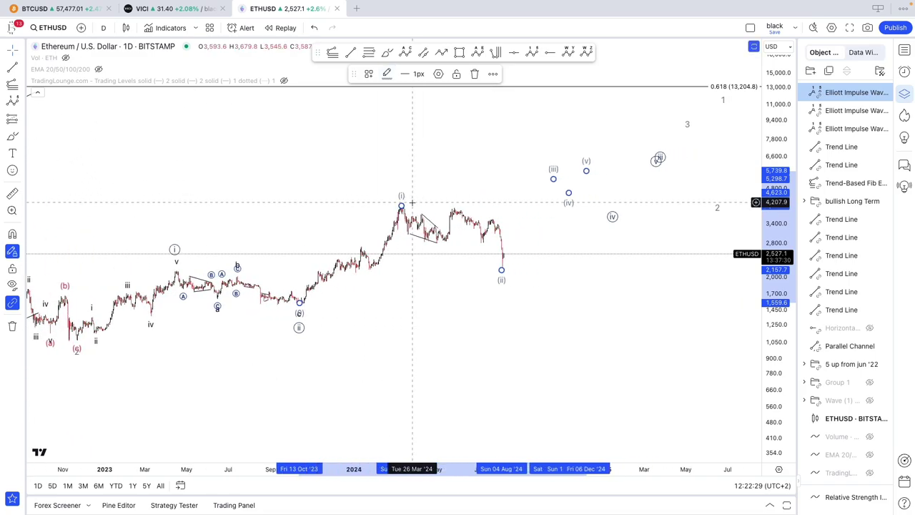
{"action": "left_click_drag", "start_coordinate": [501, 273], "coordinate": [484, 262]}
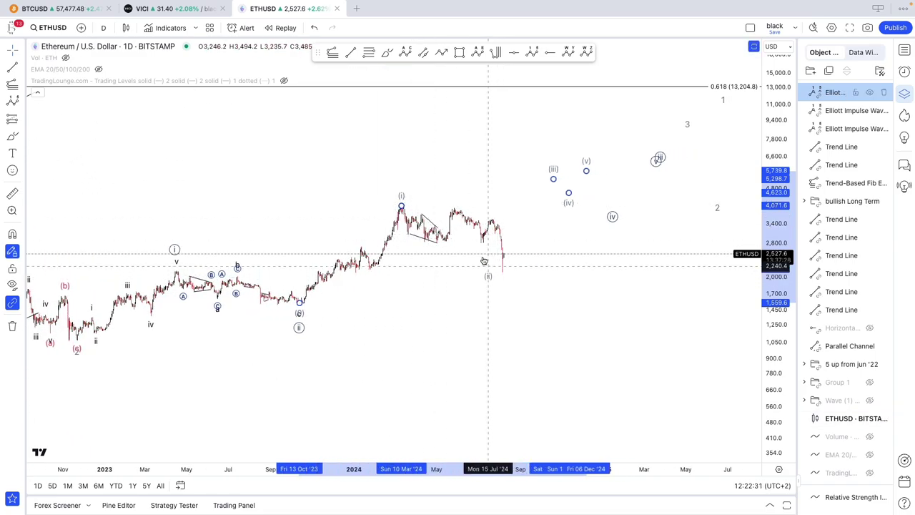
{"action": "scroll", "coordinate": [471, 274], "scroll_direction": "down", "scroll_amount": 4}
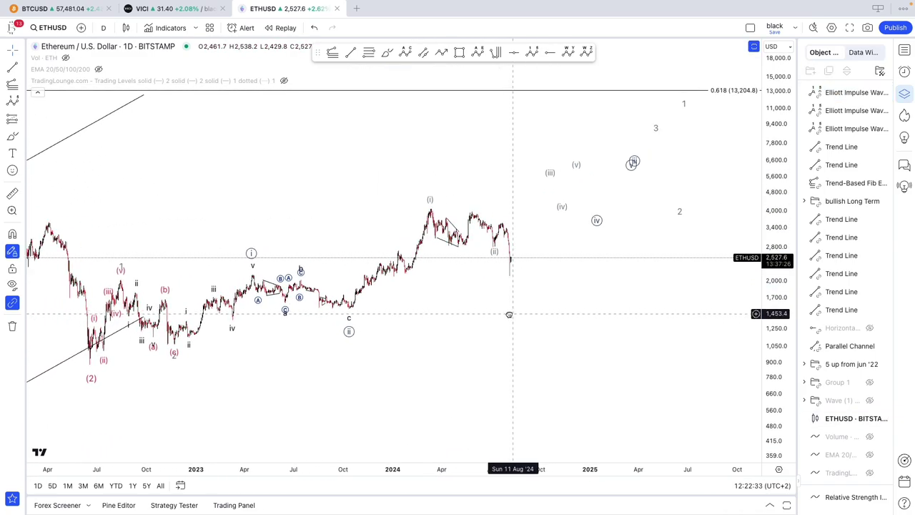
- Reposition the projected circled waves: v at about 5,249, iv at about 3,706 near February 2025, and iii just above and beyond v
{"action": "left_click", "coordinate": [629, 170]}
{"action": "left_click_drag", "start_coordinate": [630, 172], "coordinate": [621, 178]}
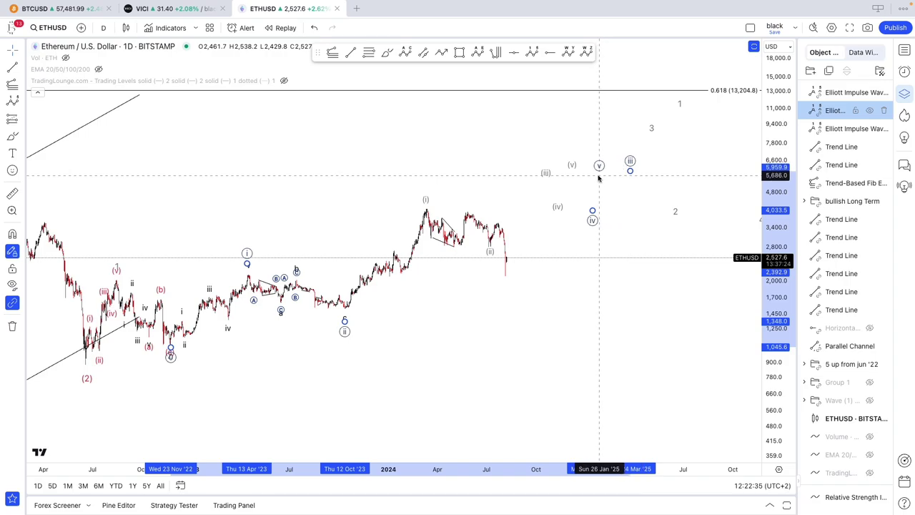
{"action": "left_click_drag", "start_coordinate": [535, 177], "coordinate": [423, 201]}
{"action": "left_click_drag", "start_coordinate": [590, 226], "coordinate": [613, 221]}
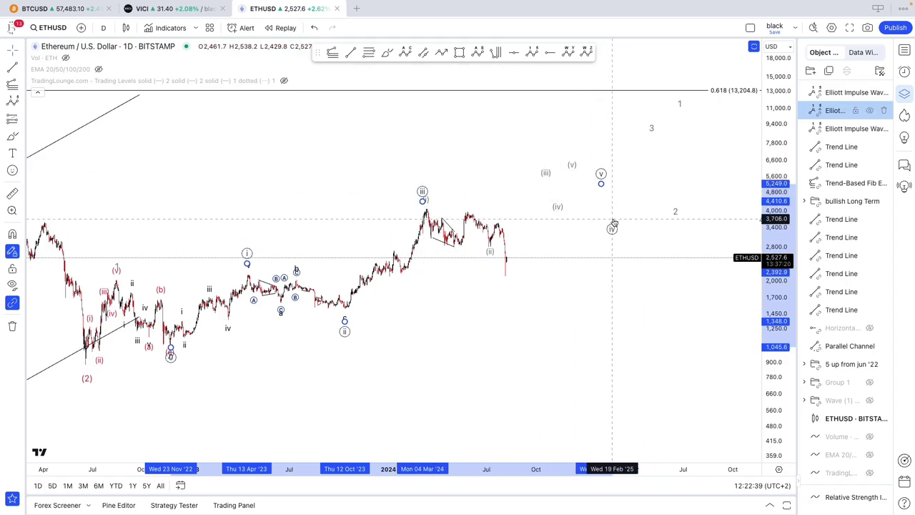
{"action": "left_click_drag", "start_coordinate": [421, 192], "coordinate": [618, 175]}
- Move the grey (ii) label onto the August 2024 low
{"action": "left_click_drag", "start_coordinate": [489, 250], "coordinate": [505, 272]}
{"action": "left_click", "coordinate": [480, 282]}
{"action": "scroll", "coordinate": [479, 281], "scroll_direction": "down", "scroll_amount": 2}
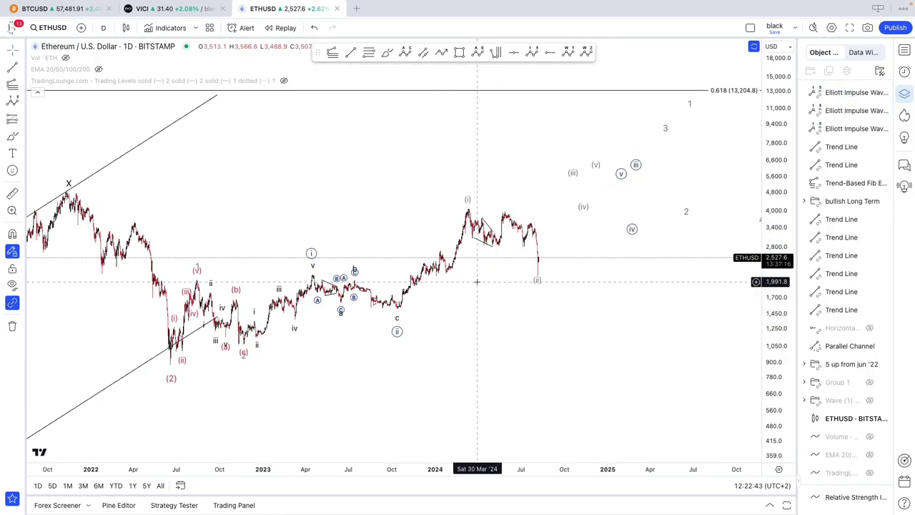
- Set the black impulse from the November 2022 low to the April 2023 high to Minuette degree and colour it orange
{"action": "left_click", "coordinate": [282, 290]}
{"action": "right_click", "coordinate": [283, 290]}
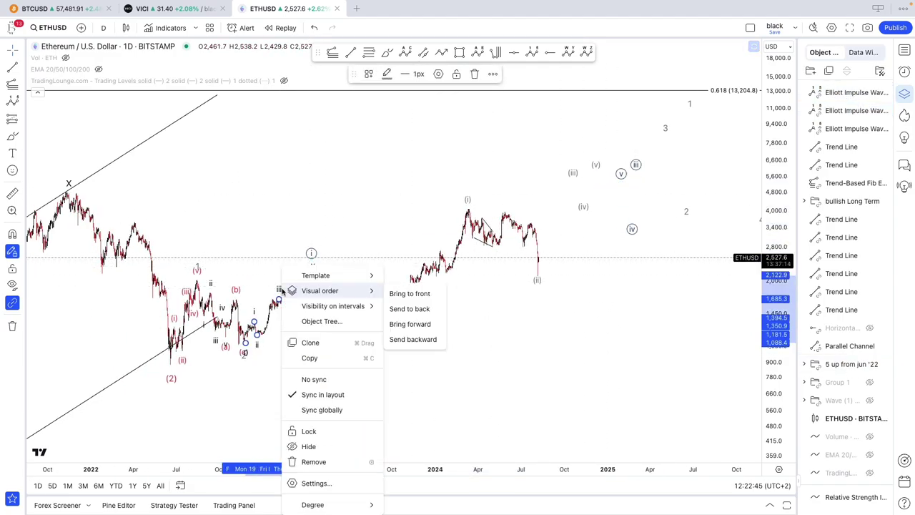
{"action": "mouse_move", "coordinate": [343, 499]}
{"action": "left_click", "coordinate": [395, 443]}
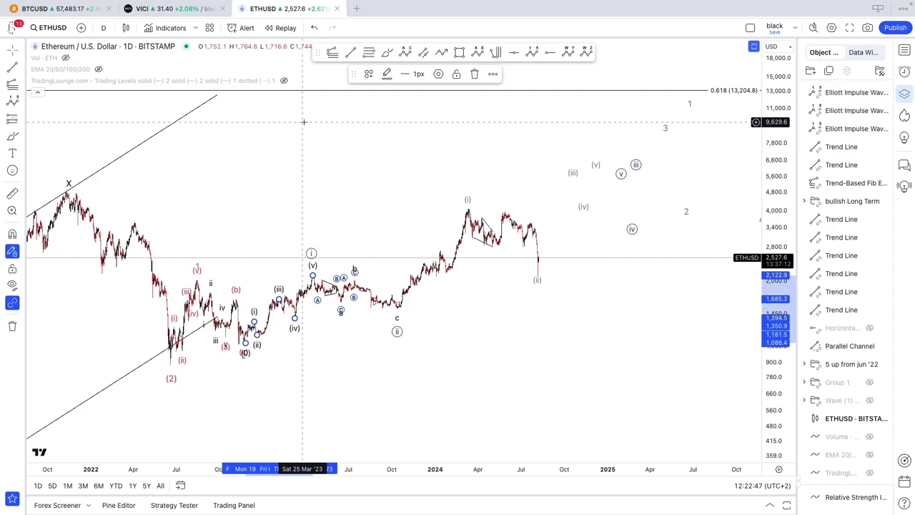
{"action": "left_click", "coordinate": [387, 73]}
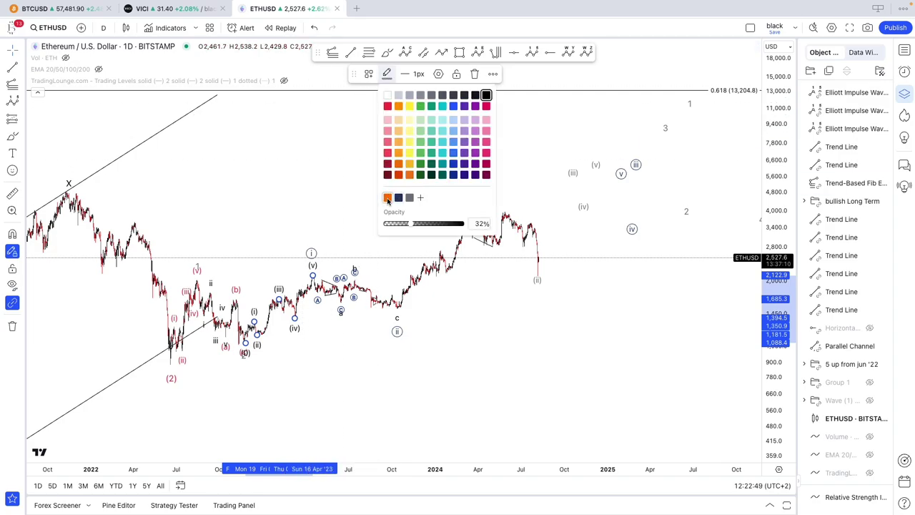
{"action": "left_click", "coordinate": [388, 198]}
- Delete the red impulse rising from the June 2022 low and set the red (a)-(b)-(c) correction to Minute degree in dark blue
{"action": "left_click", "coordinate": [198, 281]}
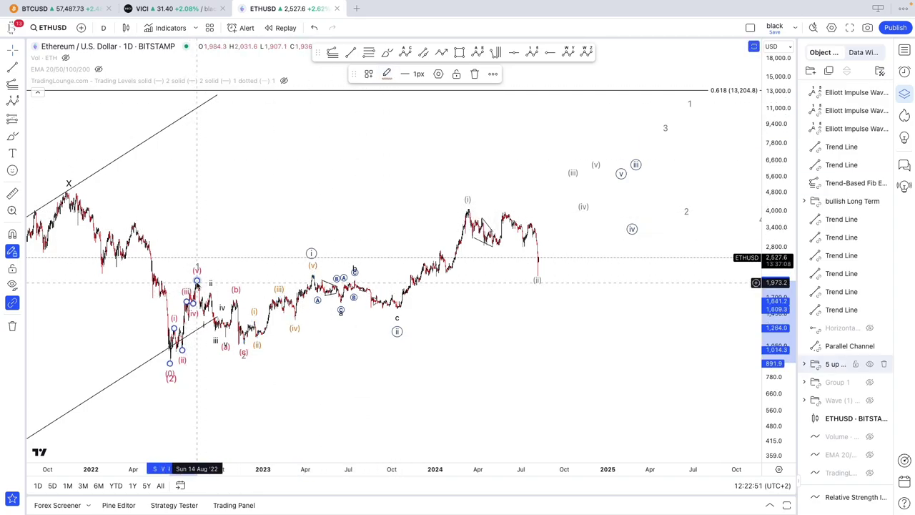
{"action": "left_click_drag", "start_coordinate": [197, 281], "coordinate": [226, 293]}
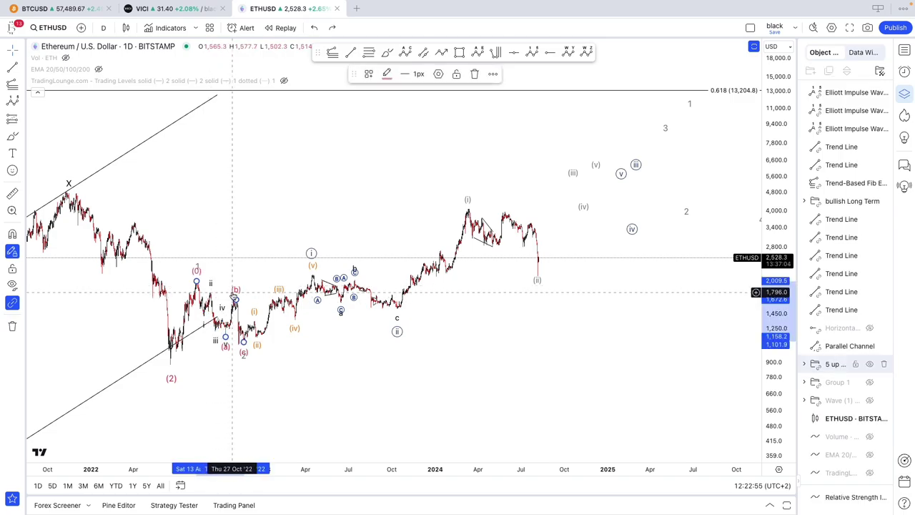
{"action": "right_click", "coordinate": [231, 292]}
{"action": "mouse_move", "coordinate": [263, 505]}
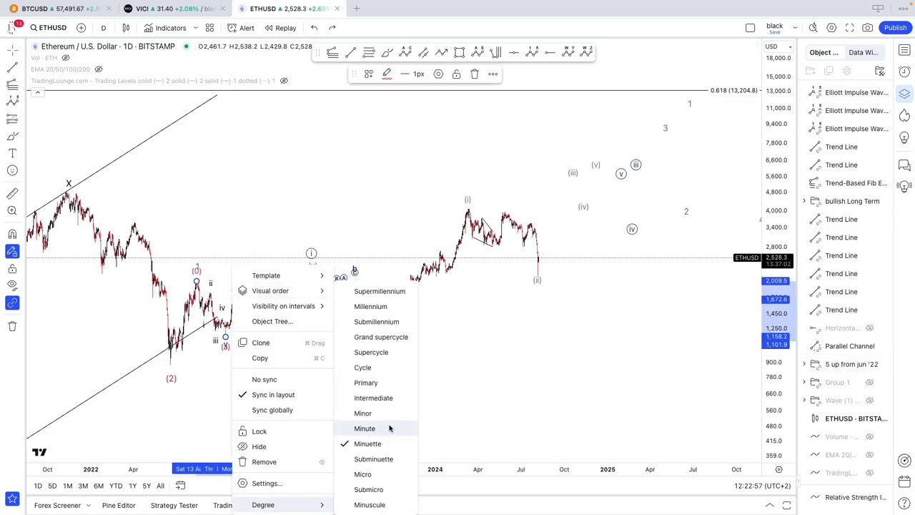
{"action": "left_click", "coordinate": [390, 428]}
{"action": "left_click", "coordinate": [388, 73]}
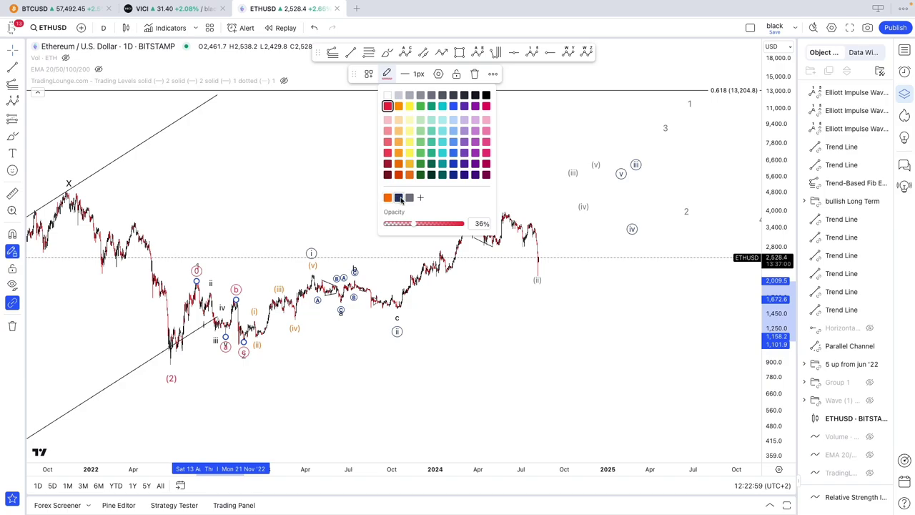
{"action": "left_click", "coordinate": [400, 199]}
- Delete the black i–v impulse that subdivides the decline from the August 2022 high
{"action": "left_click", "coordinate": [211, 283]}
{"action": "key", "text": "Delete"}
{"action": "left_click", "coordinate": [279, 290]}
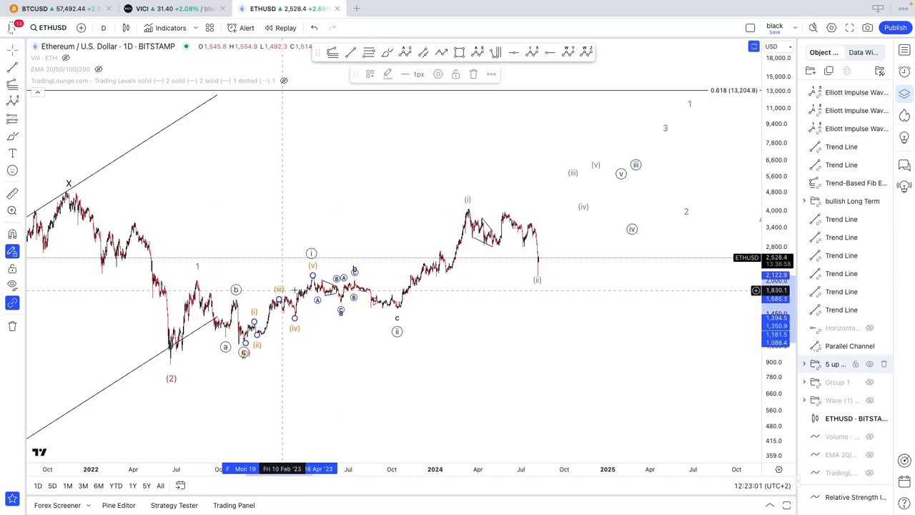
- Move the three ungrouped Elliott impulse waves and the two newest trend lines into the "5 up from jun '22" group
{"action": "left_click", "coordinate": [851, 93]}
{"action": "left_click", "coordinate": [844, 110], "text": "shift"}
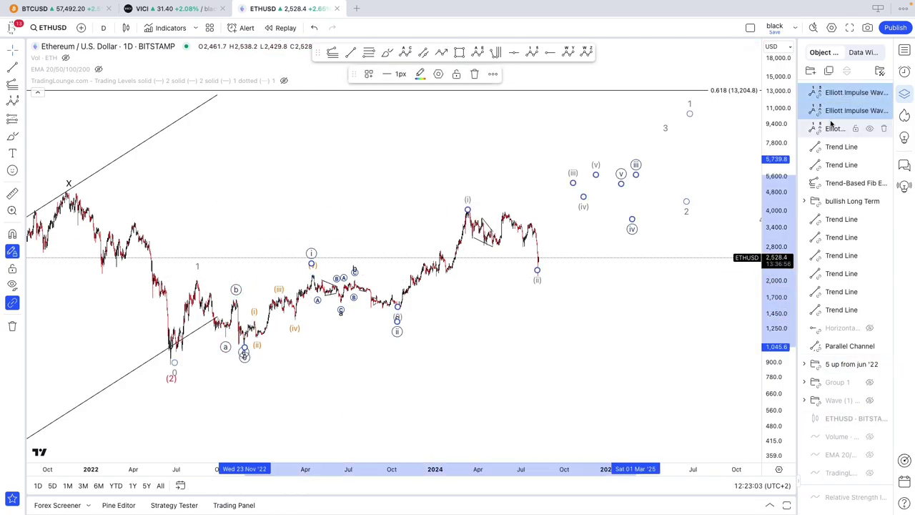
{"action": "left_click", "coordinate": [831, 128], "text": "shift"}
{"action": "left_click", "coordinate": [829, 146], "text": "shift"}
{"action": "left_click", "coordinate": [826, 165], "text": "shift"}
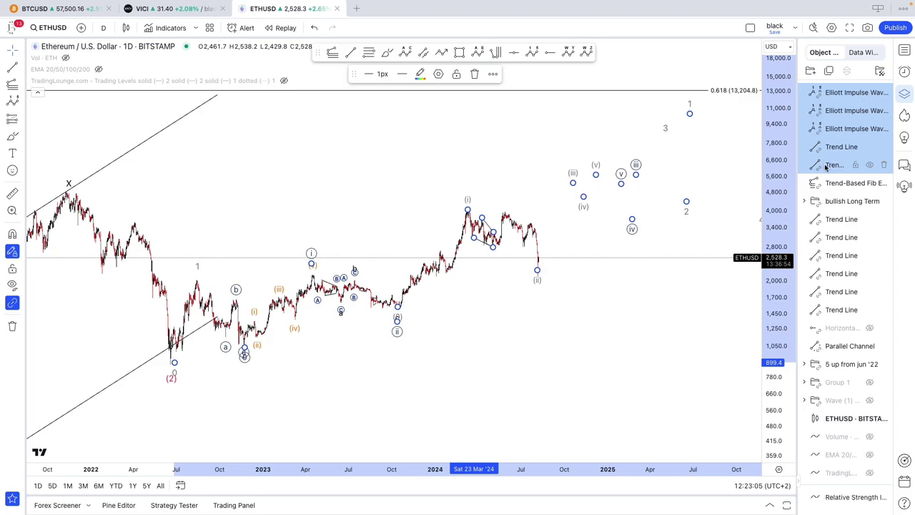
{"action": "left_click_drag", "start_coordinate": [825, 166], "coordinate": [848, 364]}
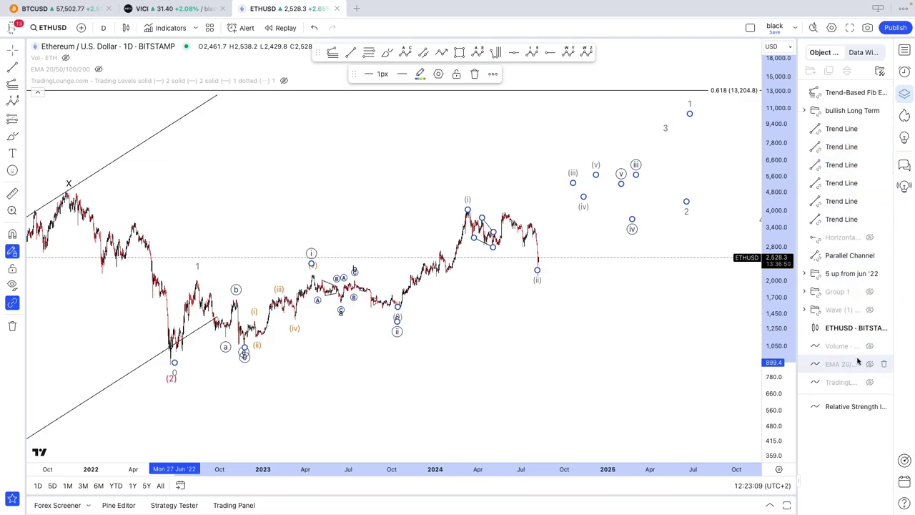
- Place the "5 up from jun '22" group above the bullish Long Term group and rename it NEST
{"action": "left_click", "coordinate": [870, 273]}
{"action": "left_click", "coordinate": [871, 275]}
{"action": "left_click_drag", "start_coordinate": [846, 276], "coordinate": [831, 106]}
{"action": "right_click", "coordinate": [831, 108]}
{"action": "left_click", "coordinate": [835, 121]}
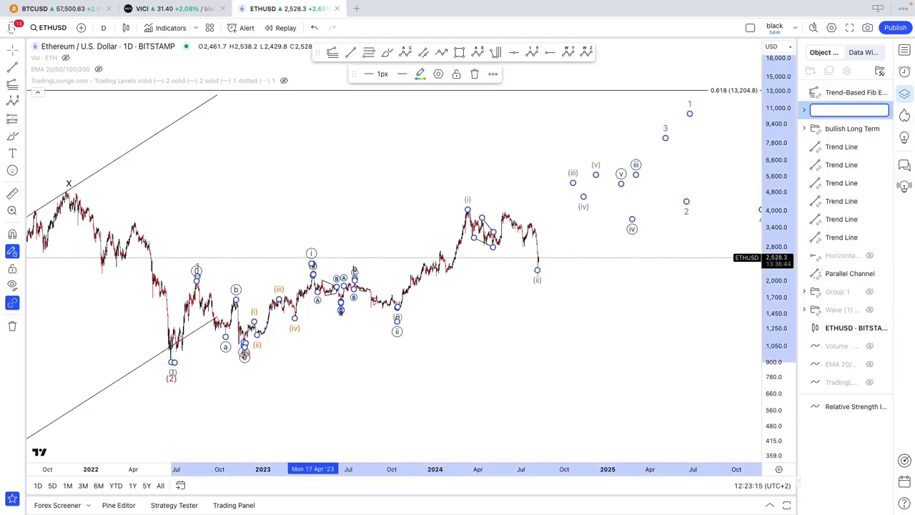
{"action": "left_click", "coordinate": [476, 131]}
{"action": "scroll", "coordinate": [433, 140], "scroll_direction": "down", "scroll_amount": 2}
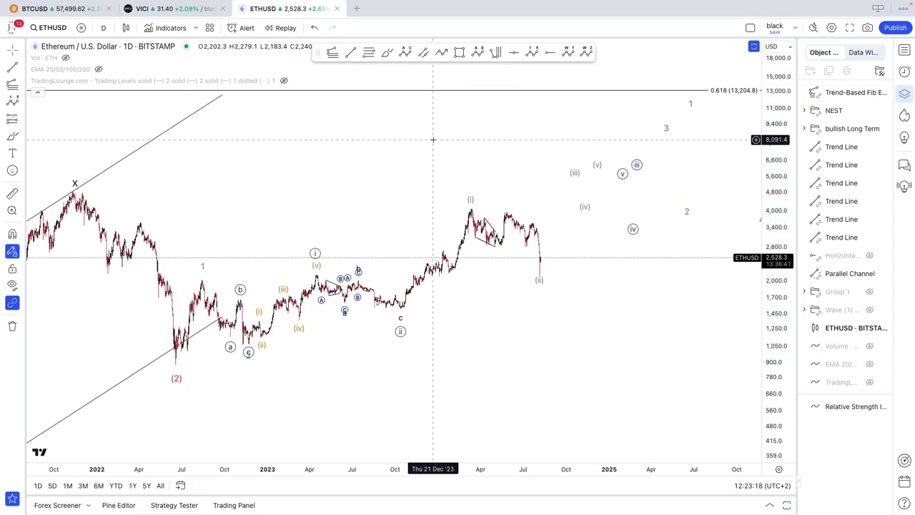
- Hide the NEST group and bring the (W) to (X) advance from December 2018 to June 2019 into view
{"action": "left_click", "coordinate": [870, 110]}
{"action": "left_click_drag", "start_coordinate": [783, 96], "coordinate": [792, 118]}
{"action": "scroll", "coordinate": [703, 194], "scroll_direction": "down", "scroll_amount": 5}
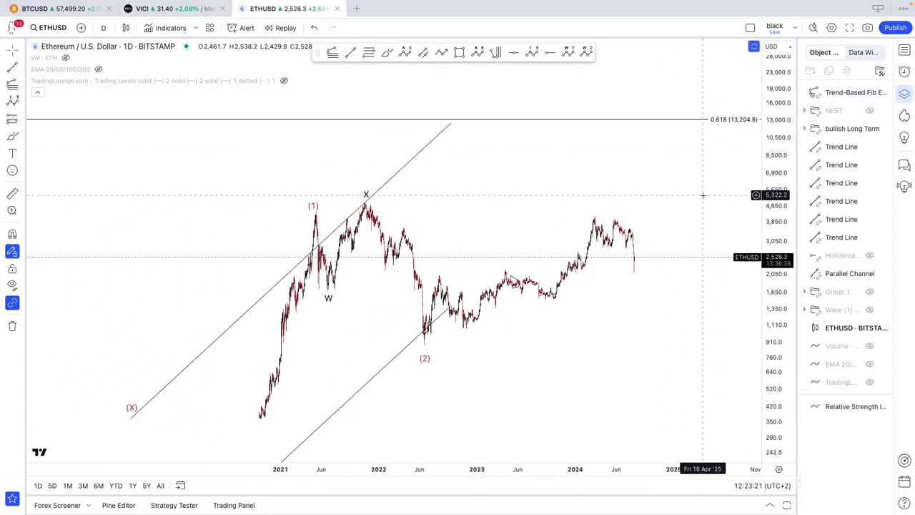
{"action": "left_click_drag", "start_coordinate": [706, 294], "coordinate": [691, 239]}
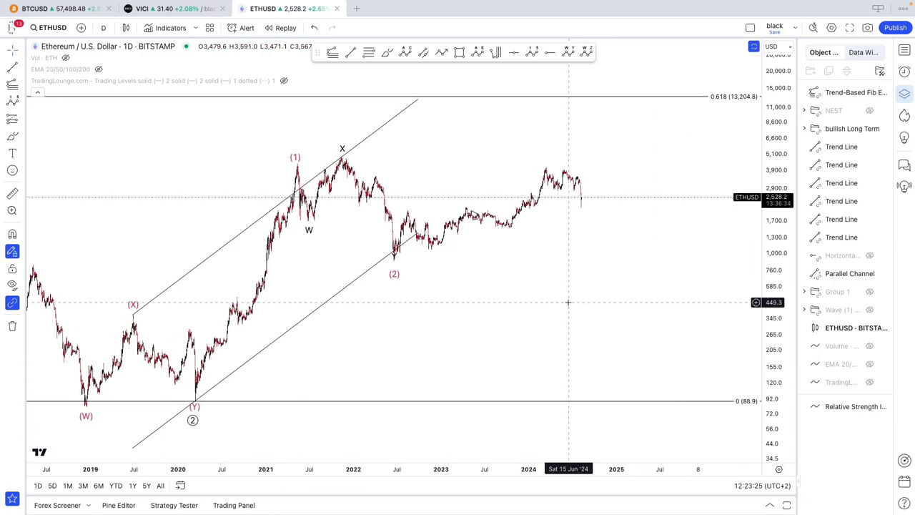
{"action": "left_click_drag", "start_coordinate": [312, 346], "coordinate": [567, 331]}
{"action": "scroll", "coordinate": [465, 340], "scroll_direction": "up", "scroll_amount": 3}
{"action": "left_click_drag", "start_coordinate": [480, 344], "coordinate": [656, 330]}
{"action": "left_click_drag", "start_coordinate": [776, 386], "coordinate": [778, 326]}
{"action": "scroll", "coordinate": [611, 370], "scroll_direction": "up", "scroll_amount": 3}
{"action": "left_click_drag", "start_coordinate": [545, 367], "coordinate": [691, 329]}
{"action": "scroll", "coordinate": [691, 329], "scroll_direction": "up", "scroll_amount": 5}
{"action": "left_click_drag", "start_coordinate": [448, 276], "coordinate": [596, 275]}
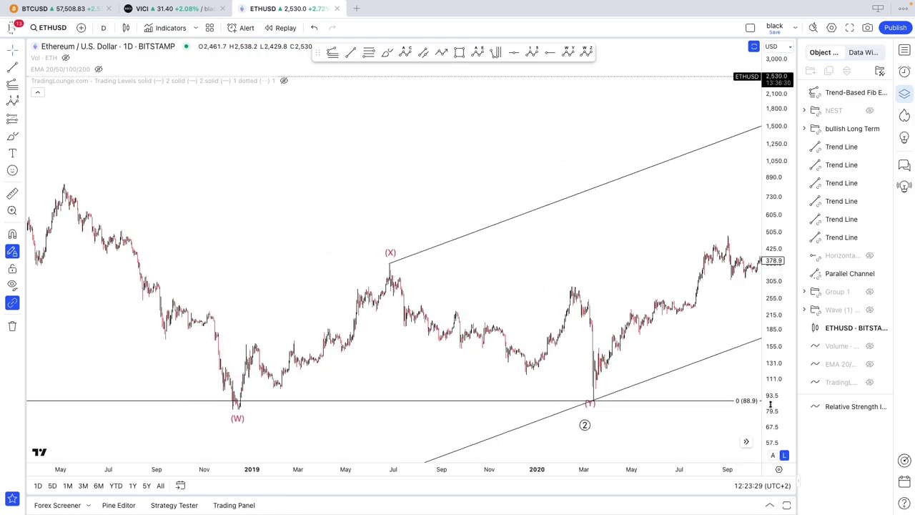
{"action": "left_click_drag", "start_coordinate": [771, 405], "coordinate": [772, 279]}
{"action": "left_click_drag", "start_coordinate": [567, 292], "coordinate": [618, 226]}
{"action": "scroll", "coordinate": [600, 225], "scroll_direction": "up", "scroll_amount": 3}
{"action": "left_click_drag", "start_coordinate": [554, 221], "coordinate": [775, 283]}
{"action": "scroll", "coordinate": [593, 166], "scroll_direction": "up", "scroll_amount": 2}
{"action": "scroll", "coordinate": [594, 169], "scroll_direction": "up", "scroll_amount": 4}
{"action": "scroll", "coordinate": [678, 290], "scroll_direction": "down", "scroll_amount": 2}
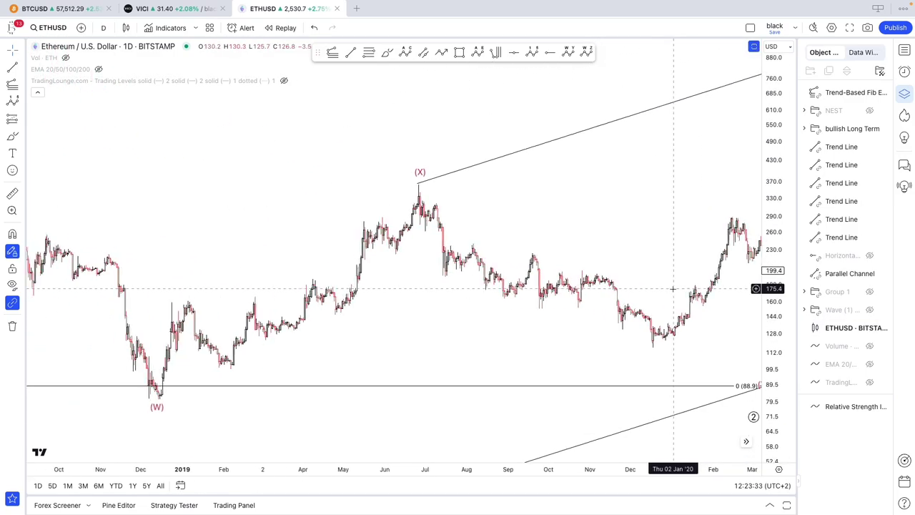
{"action": "scroll", "coordinate": [674, 289], "scroll_direction": "down", "scroll_amount": 1}
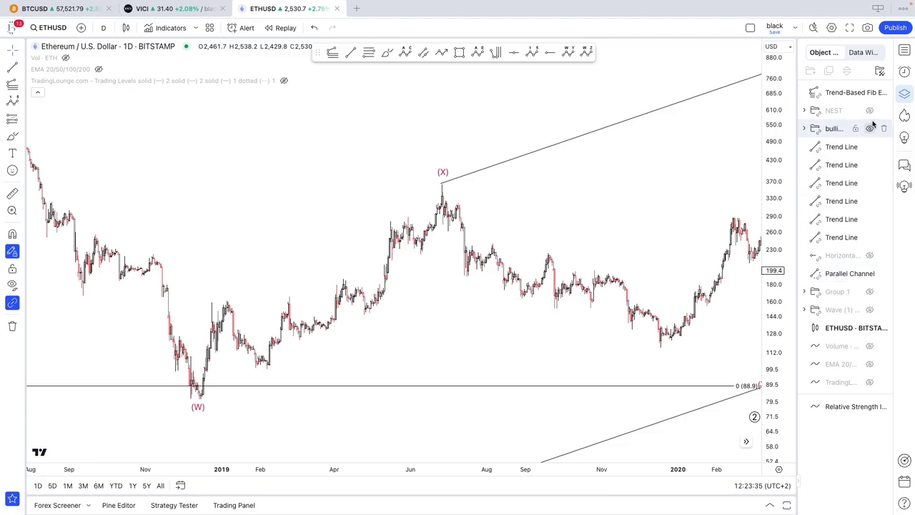
- Draw a Minor-degree A-B-C correction from the December 2018 low to the June 2019 high and file it under bullish Long Term
{"action": "left_click", "coordinate": [870, 130]}
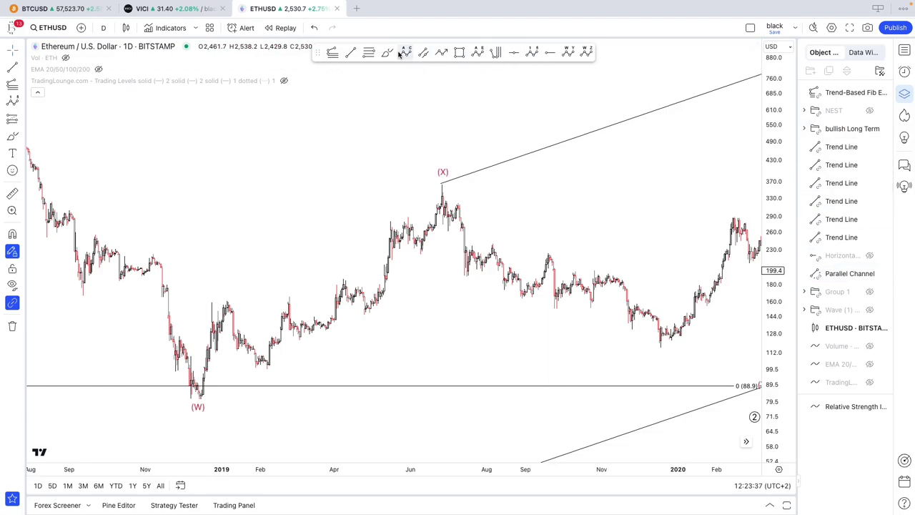
{"action": "left_click", "coordinate": [199, 399]}
{"action": "left_click", "coordinate": [212, 301]}
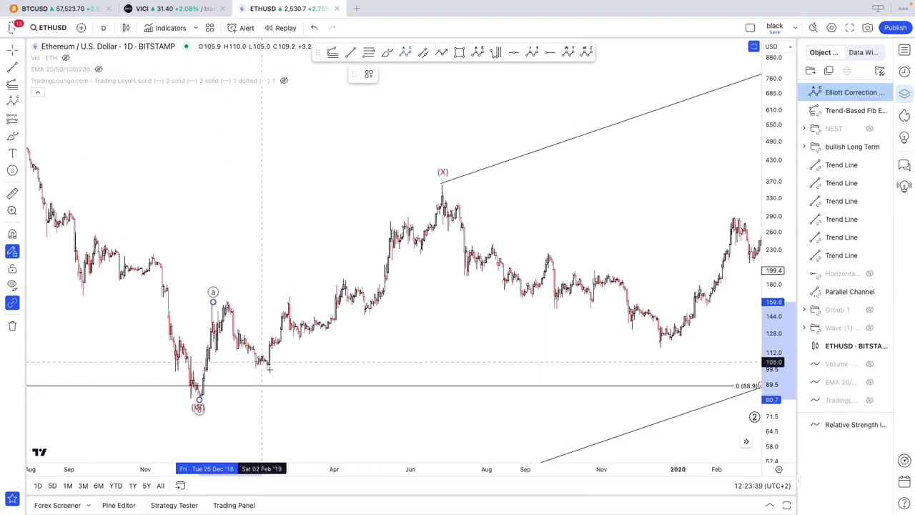
{"action": "left_click", "coordinate": [269, 369]}
{"action": "left_click", "coordinate": [445, 191]}
{"action": "right_click", "coordinate": [444, 192]}
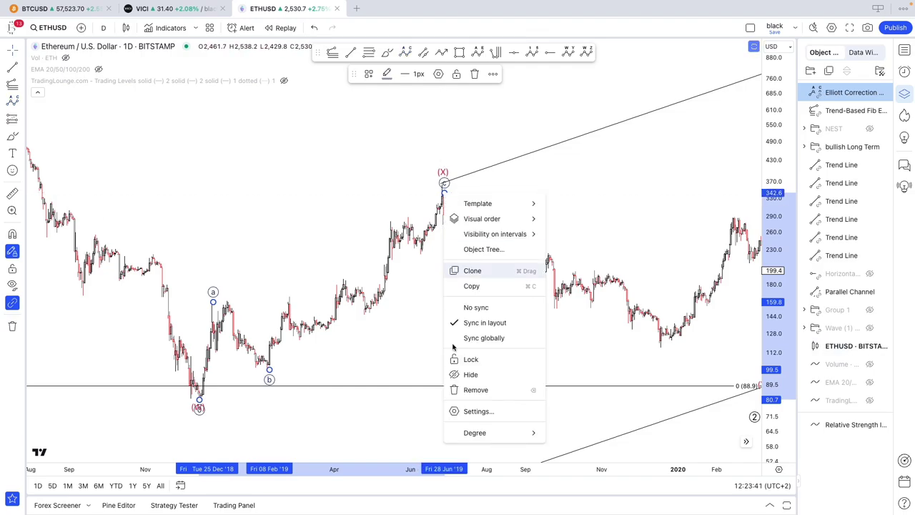
{"action": "mouse_move", "coordinate": [476, 434]}
{"action": "left_click", "coordinate": [570, 413]}
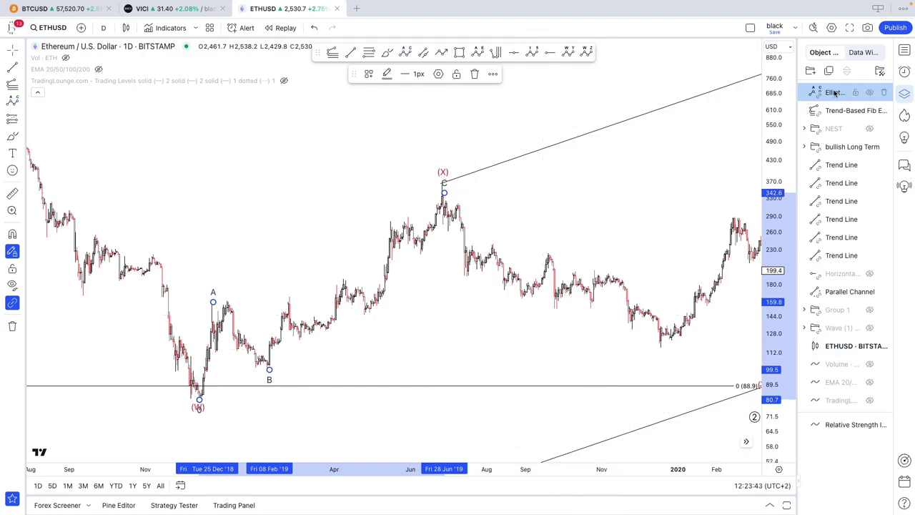
{"action": "mouse_move", "coordinate": [834, 93]}
{"action": "left_mouse_down"}
{"action": "mouse_move", "coordinate": [826, 152]}
{"action": "mouse_move", "coordinate": [834, 130]}
{"action": "left_mouse_up"}
- Draw a five-wave impulse from the February 2019 B low to the June 2019 high and raise the C and (X) labels above it
{"action": "left_click", "coordinate": [534, 51]}
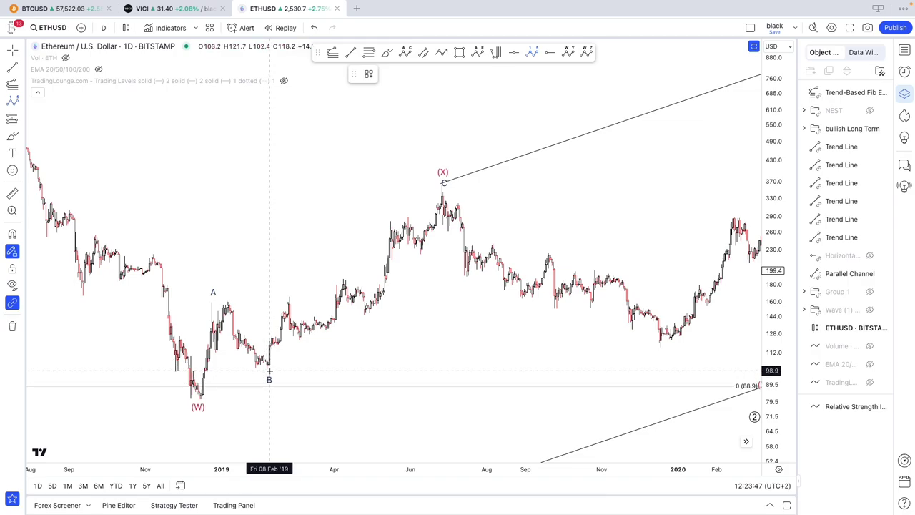
{"action": "left_click", "coordinate": [269, 370]}
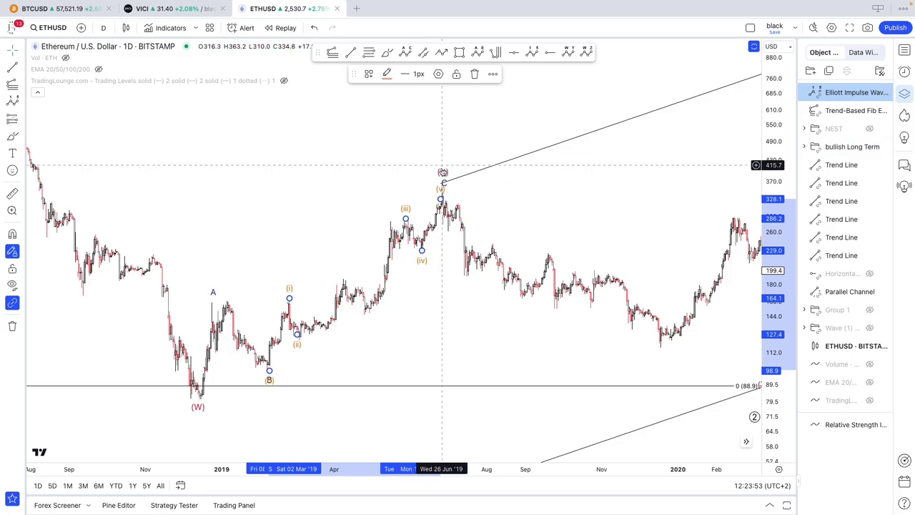
{"action": "left_click", "coordinate": [440, 184]}
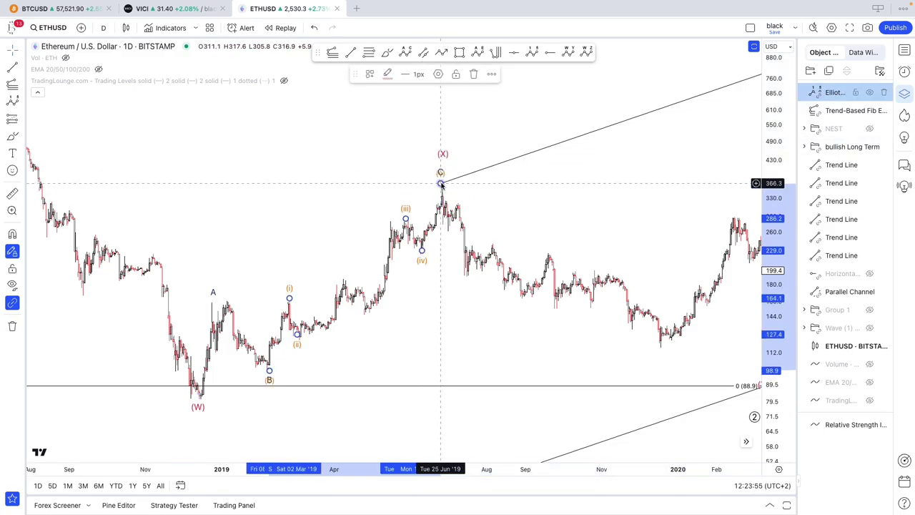
- Set the impulse inside wave C to Minute degree and colour it dark blue
{"action": "right_click", "coordinate": [441, 184]}
{"action": "mouse_move", "coordinate": [486, 429]}
{"action": "left_click", "coordinate": [576, 428]}
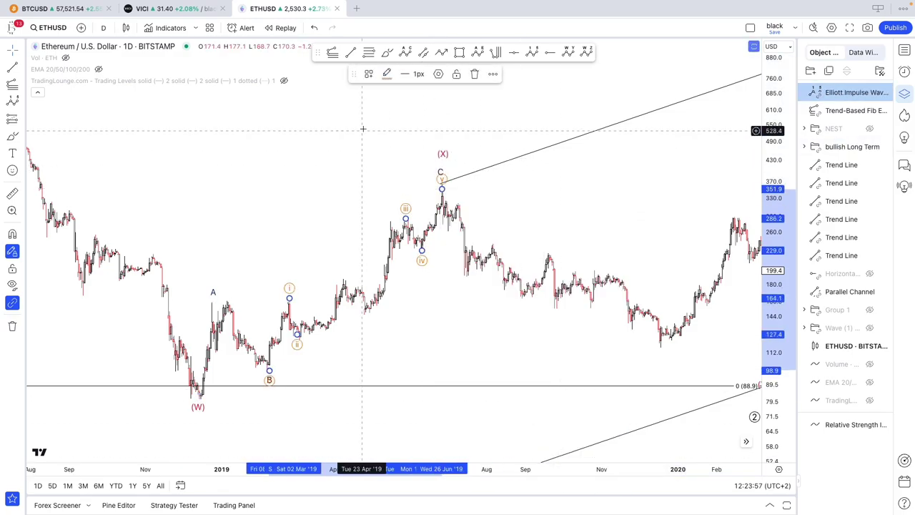
{"action": "left_click", "coordinate": [387, 75]}
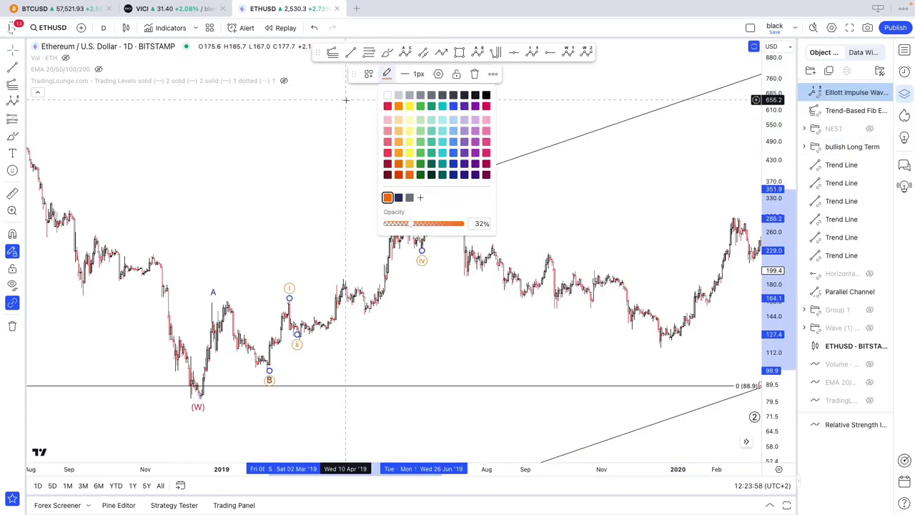
{"action": "left_click", "coordinate": [401, 198]}
{"action": "left_click", "coordinate": [317, 223]}
- Draw a five-wave impulse subdividing circled wave iii, from the March 2019 circled ii low at about 126.5
{"action": "left_click", "coordinate": [532, 53]}
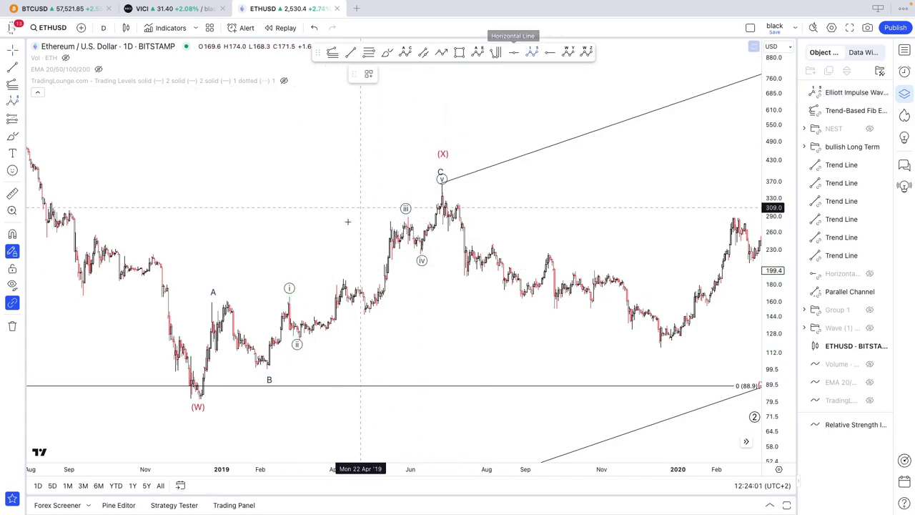
{"action": "left_click", "coordinate": [299, 334]}
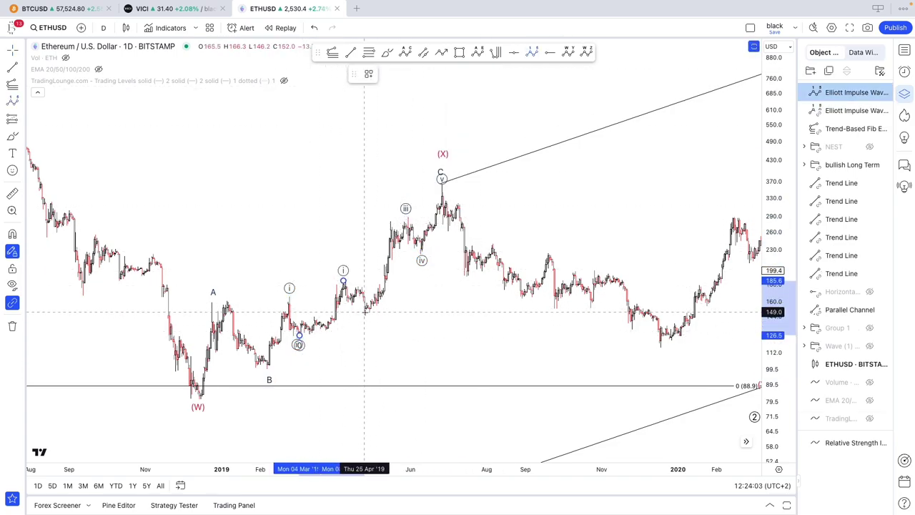
{"action": "left_click", "coordinate": [365, 312]}
{"action": "left_click", "coordinate": [410, 225]}
- Set the impulse inside circled wave iii to Minuette degree and colour it orange
{"action": "right_click", "coordinate": [411, 225]}
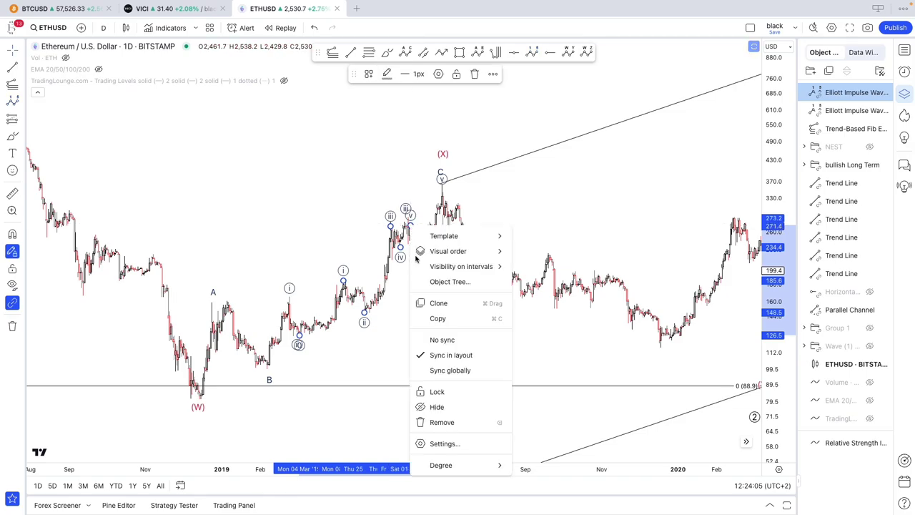
{"action": "mouse_move", "coordinate": [458, 465]}
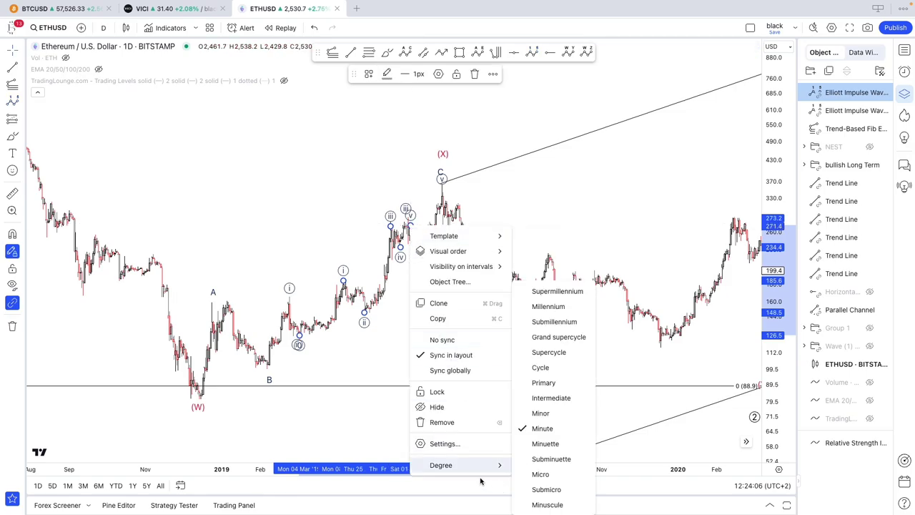
{"action": "left_click", "coordinate": [569, 444]}
{"action": "left_click", "coordinate": [387, 75]}
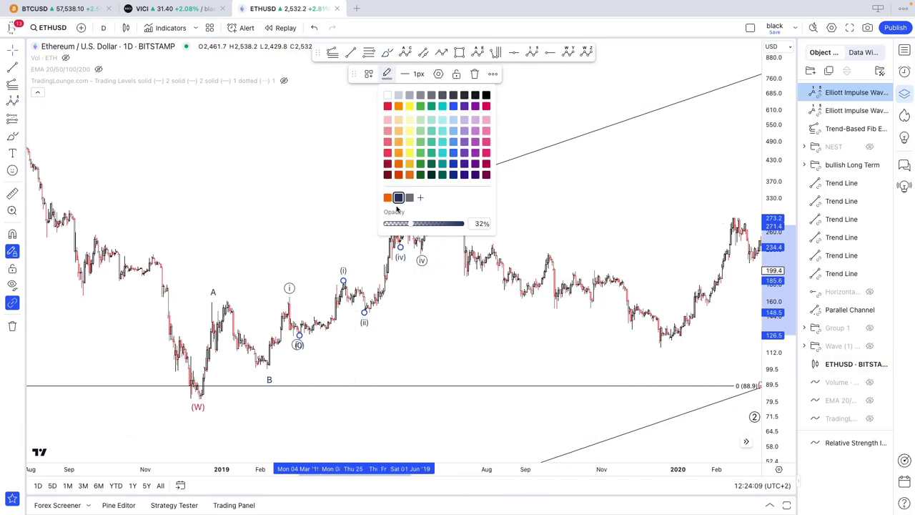
{"action": "left_click", "coordinate": [387, 197]}
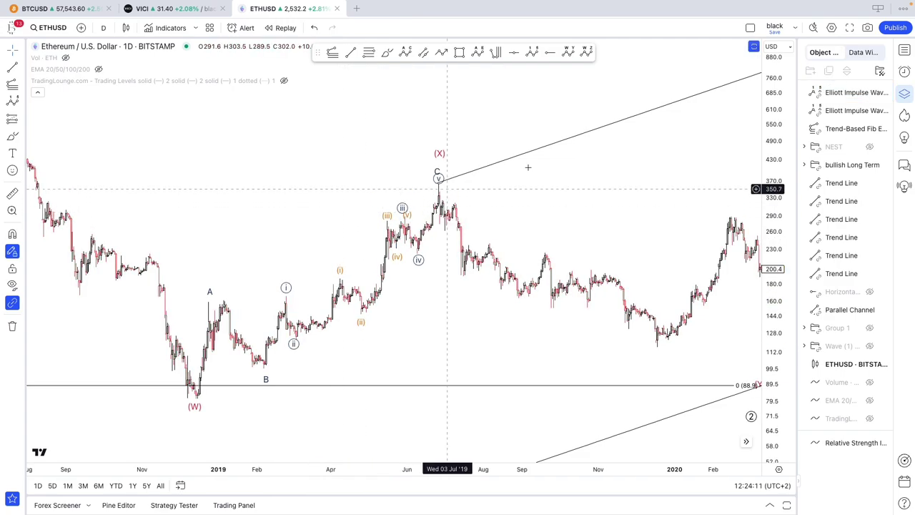
- Move the two new impulse waves and the trend-based Fib extension into the bullish Long Term group
{"action": "left_click", "coordinate": [834, 128], "text": "shift"}
{"action": "left_click_drag", "start_coordinate": [832, 128], "coordinate": [828, 165]}
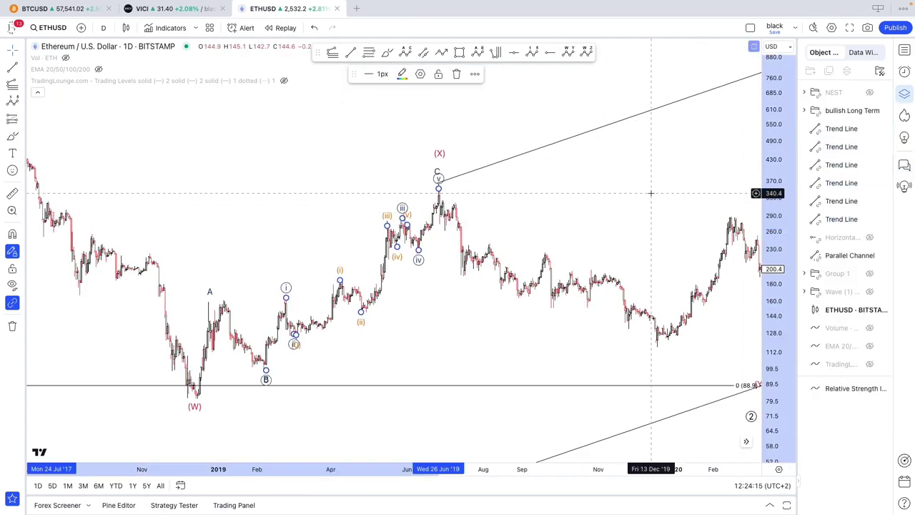
{"action": "scroll", "coordinate": [675, 217], "scroll_direction": "down", "scroll_amount": 6}
{"action": "left_click_drag", "start_coordinate": [774, 281], "coordinate": [773, 368]}
{"action": "scroll", "coordinate": [721, 225], "scroll_direction": "down", "scroll_amount": 4}
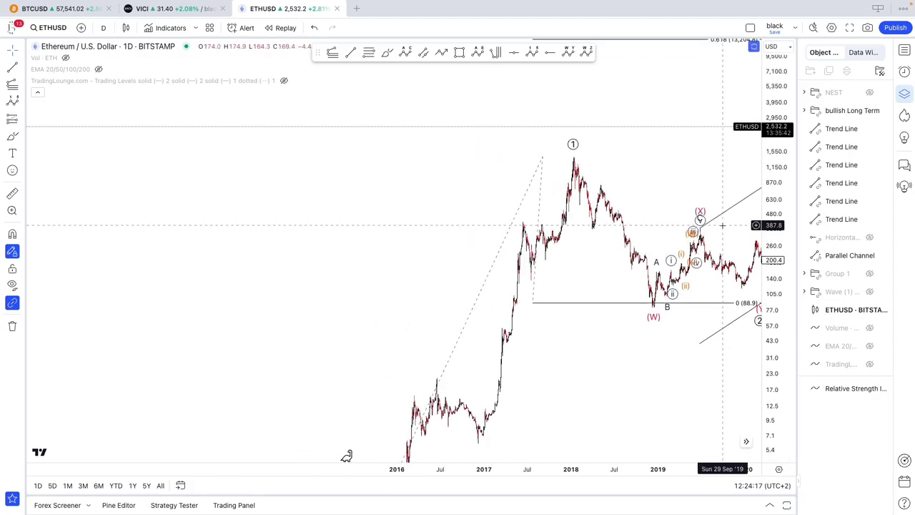
- Draw an ABC correction from the June 2019 high at about 377.5 into the March 2020 low and add it to the bullish Long Term group
{"action": "scroll", "coordinate": [728, 237], "scroll_direction": "up", "scroll_amount": 5}
{"action": "left_click_drag", "start_coordinate": [730, 238], "coordinate": [535, 226]}
{"action": "scroll", "coordinate": [536, 219], "scroll_direction": "up", "scroll_amount": 3}
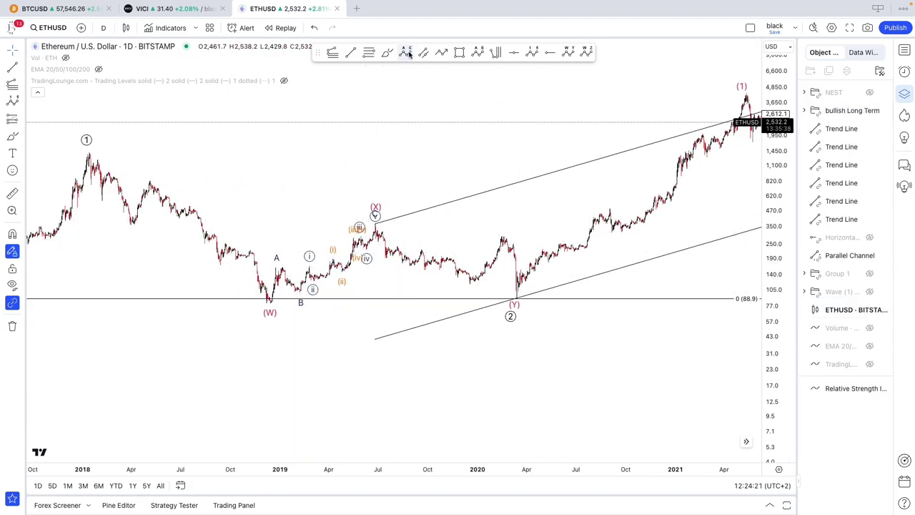
{"action": "left_click", "coordinate": [374, 223]}
{"action": "left_click", "coordinate": [470, 281]}
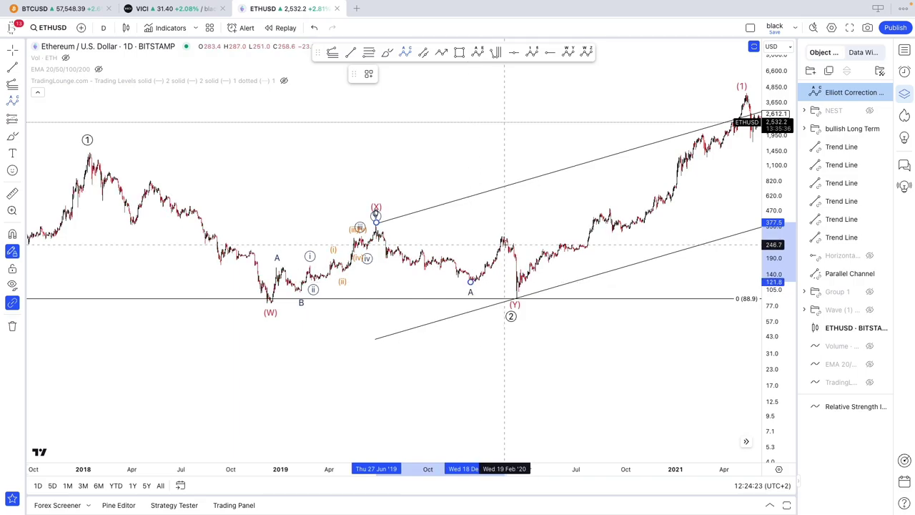
{"action": "left_click", "coordinate": [516, 293]}
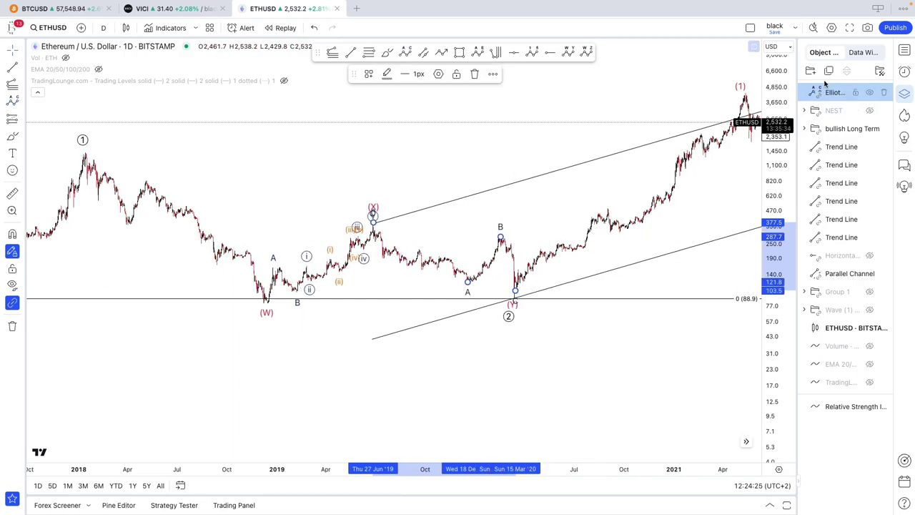
{"action": "left_click_drag", "start_coordinate": [828, 132], "coordinate": [828, 130]}
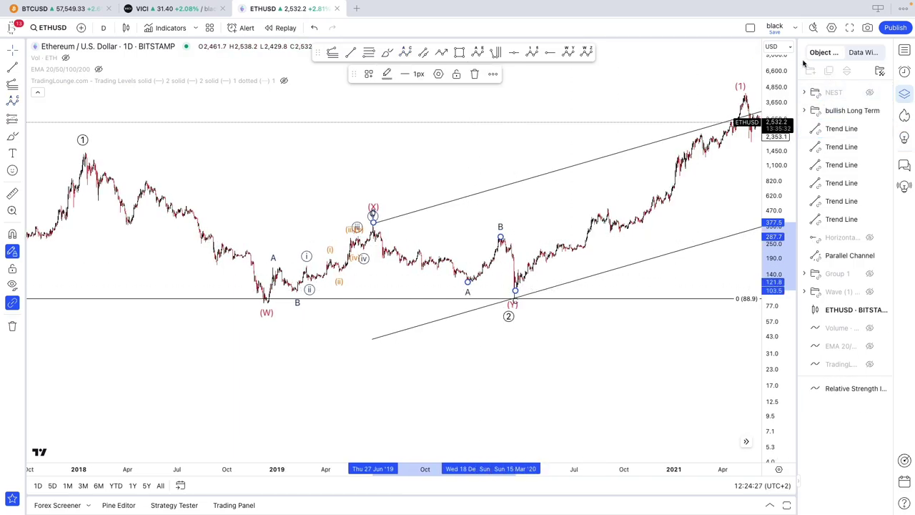
- Examine the daily price action and wave labels from the March 2020 low to the present
{"action": "left_click_drag", "start_coordinate": [636, 97], "coordinate": [425, 137]}
{"action": "scroll", "coordinate": [437, 141], "scroll_direction": "up", "scroll_amount": 1}
{"action": "left_click_drag", "start_coordinate": [508, 200], "coordinate": [323, 239]}
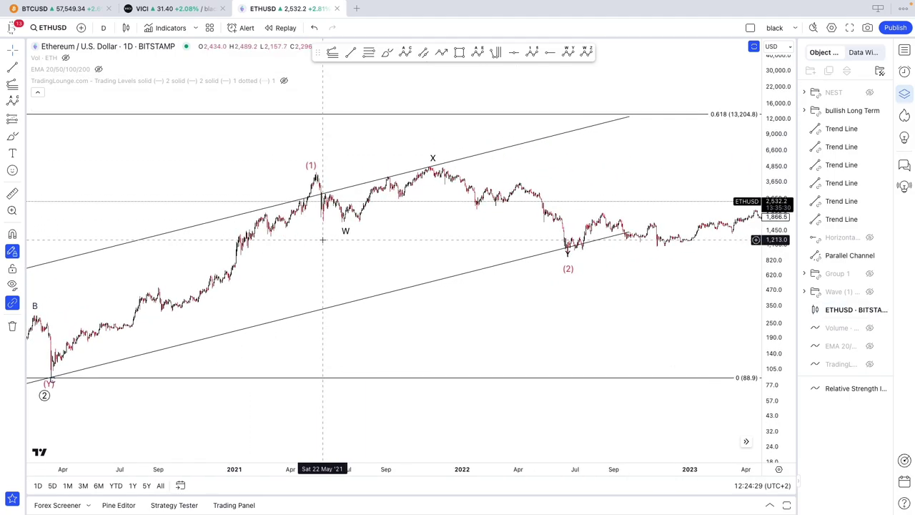
{"action": "scroll", "coordinate": [489, 246], "scroll_direction": "down", "scroll_amount": 5}
{"action": "left_click_drag", "start_coordinate": [555, 264], "coordinate": [392, 276]}
{"action": "scroll", "coordinate": [394, 277], "scroll_direction": "down", "scroll_amount": 5}
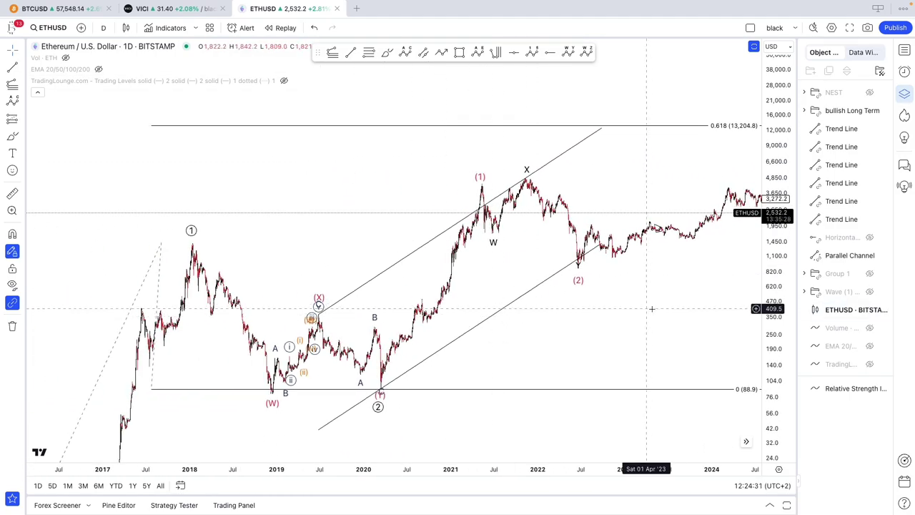
{"action": "left_click_drag", "start_coordinate": [655, 309], "coordinate": [561, 307]}
{"action": "left_click_drag", "start_coordinate": [655, 274], "coordinate": [658, 243]}
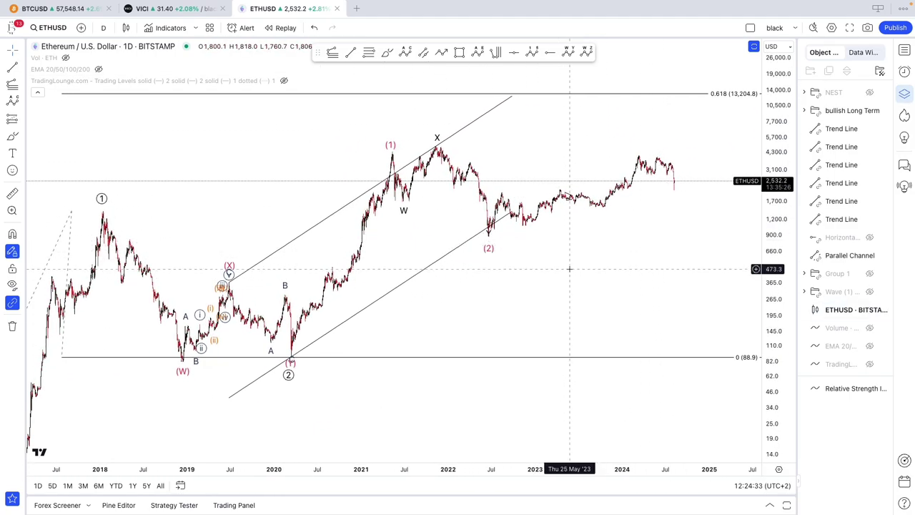
- Switch the ETHUSD chart to the 1-week interval and bring the full price history into view
{"action": "left_click", "coordinate": [103, 27]}
{"action": "left_click", "coordinate": [116, 408]}
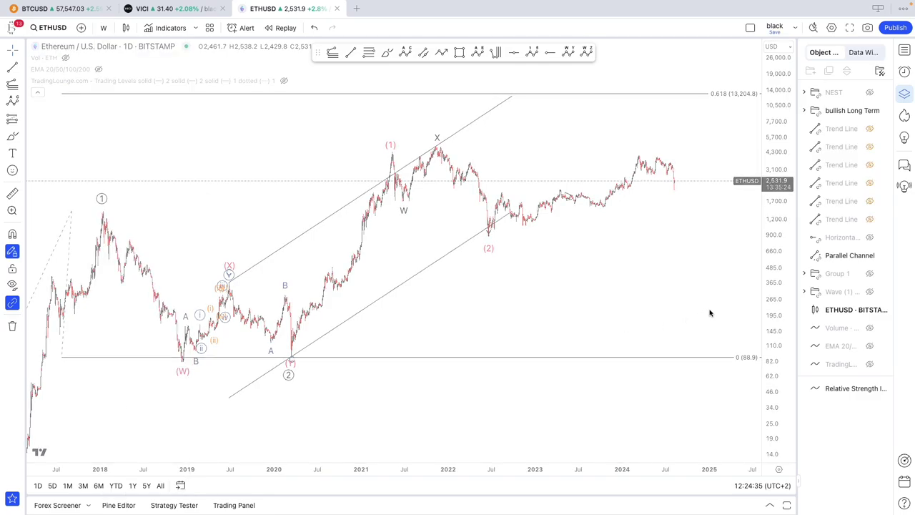
{"action": "scroll", "coordinate": [709, 311], "scroll_direction": "down", "scroll_amount": 5}
{"action": "scroll", "coordinate": [662, 397], "scroll_direction": "up", "scroll_amount": 5}
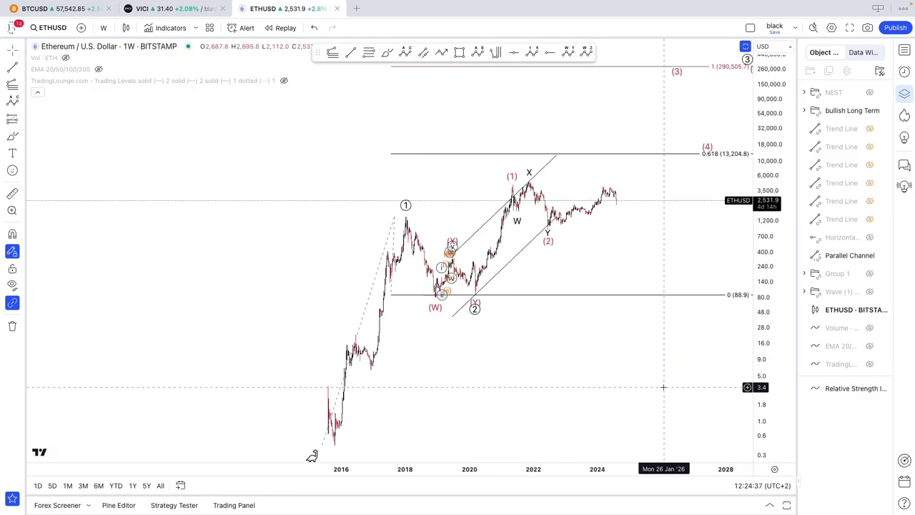
- Draw a zigzag path from the early 2016 low through circled 1, circled 2, (1) and a late-2024 low to a projected 2026 high
{"action": "left_click", "coordinate": [442, 52]}
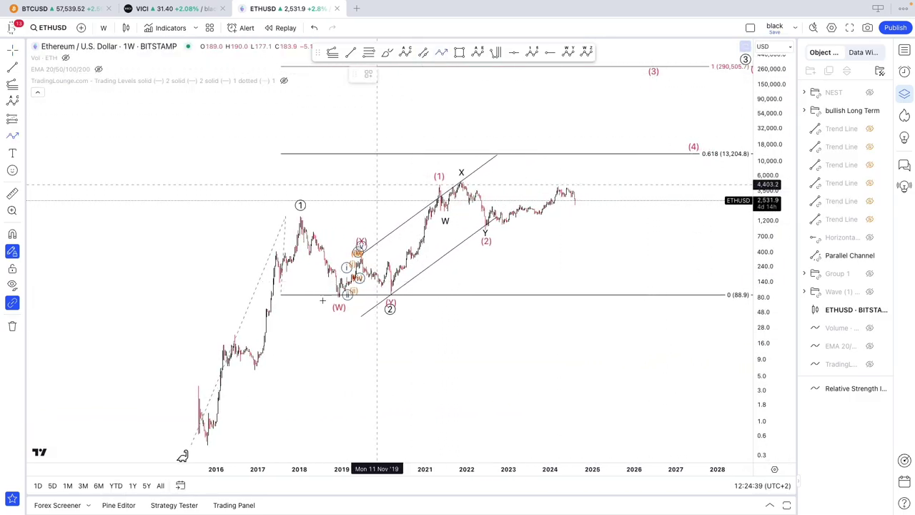
{"action": "left_click", "coordinate": [219, 440]}
{"action": "left_click", "coordinate": [304, 208]}
{"action": "left_click", "coordinate": [398, 299]}
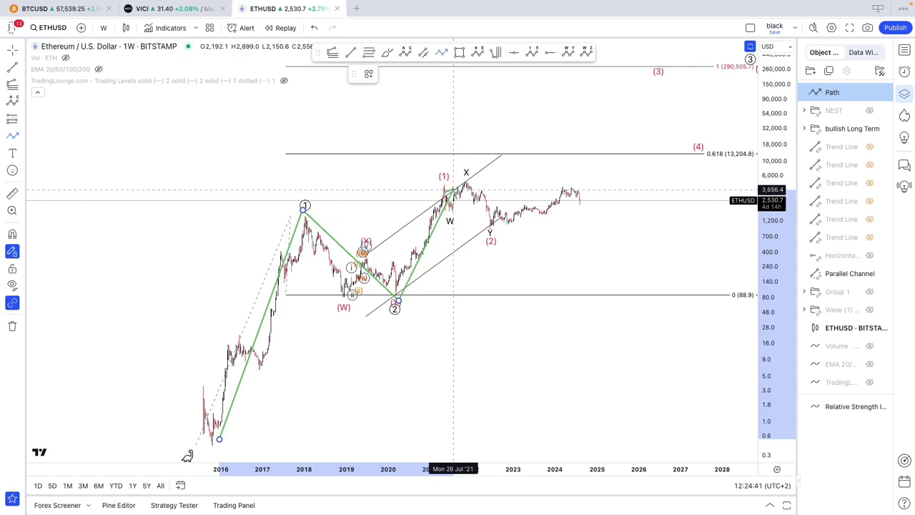
{"action": "left_click", "coordinate": [446, 186]}
{"action": "left_click", "coordinate": [587, 216]}
{"action": "double_click", "coordinate": [664, 122]}
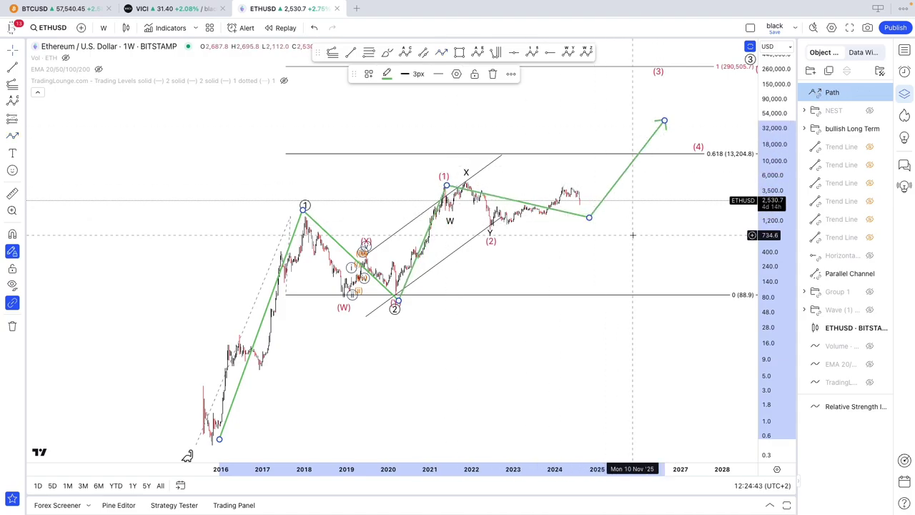
- Raise the path's late-2024 low and bring its arrow end down to about 18,000 in early 2026
{"action": "left_click", "coordinate": [585, 237]}
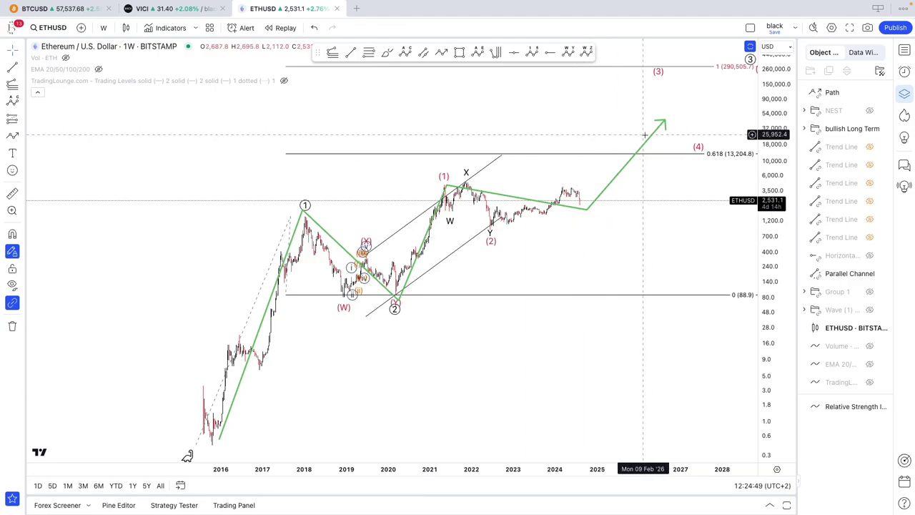
{"action": "left_click", "coordinate": [665, 123]}
{"action": "left_click_drag", "start_coordinate": [664, 122], "coordinate": [643, 138]}
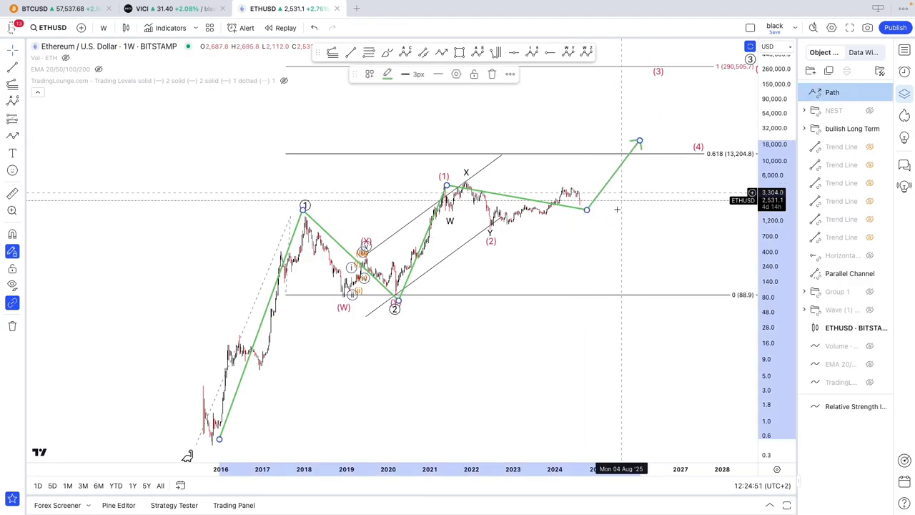
{"action": "left_click", "coordinate": [611, 246]}
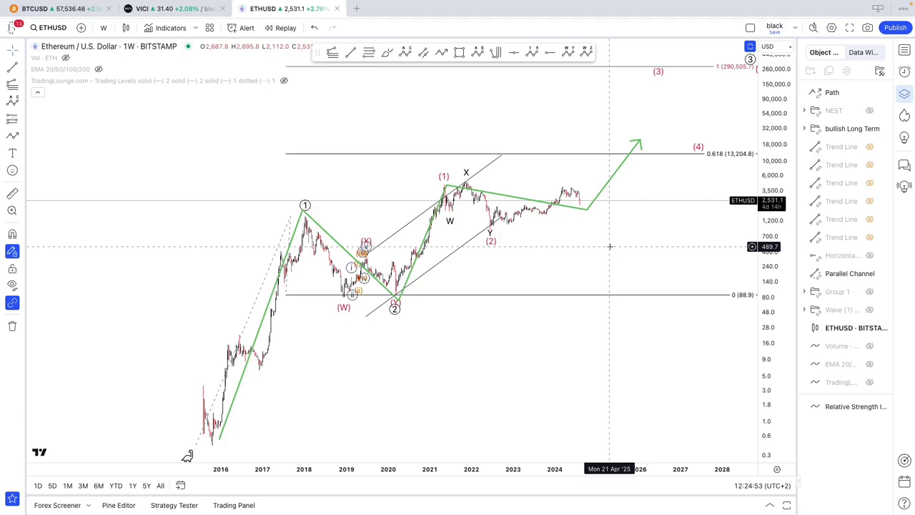
- Delete the green projection path and return the chart to the 1-day interval
{"action": "left_click", "coordinate": [588, 206]}
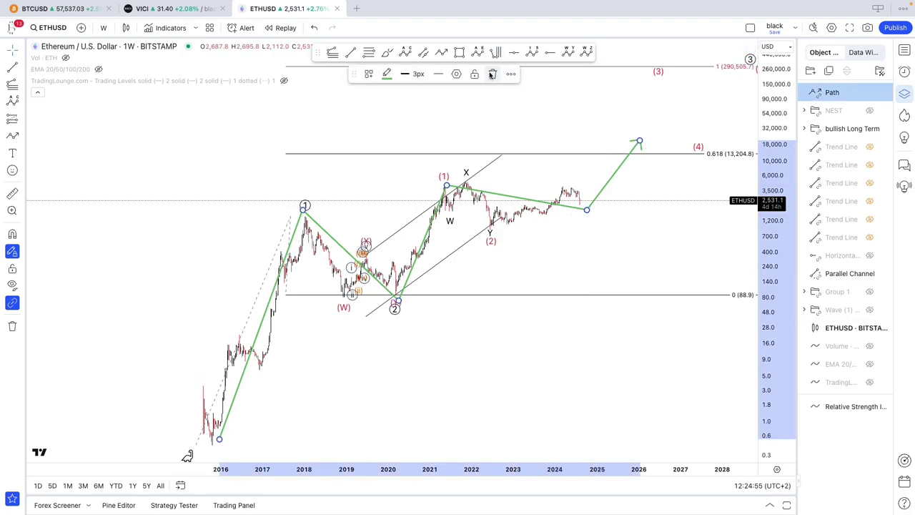
{"action": "left_click", "coordinate": [492, 74]}
{"action": "left_click", "coordinate": [103, 27]}
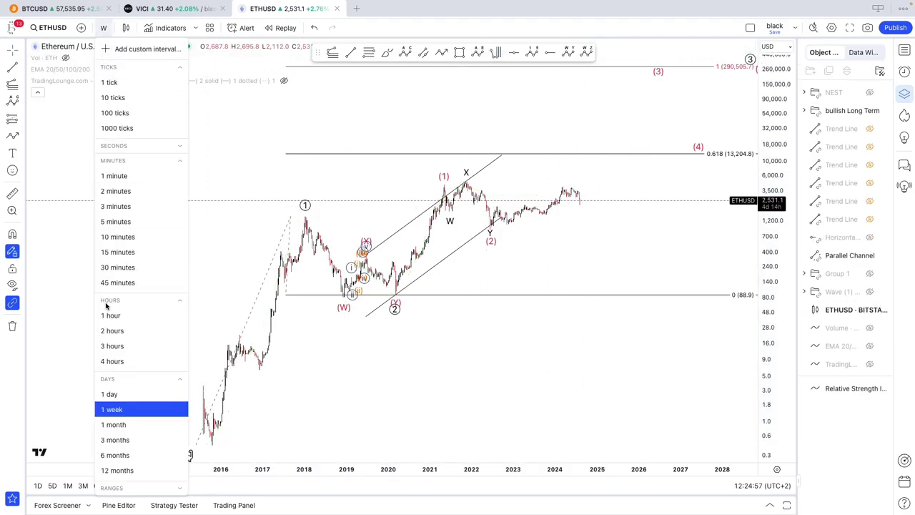
{"action": "left_click", "coordinate": [111, 394]}
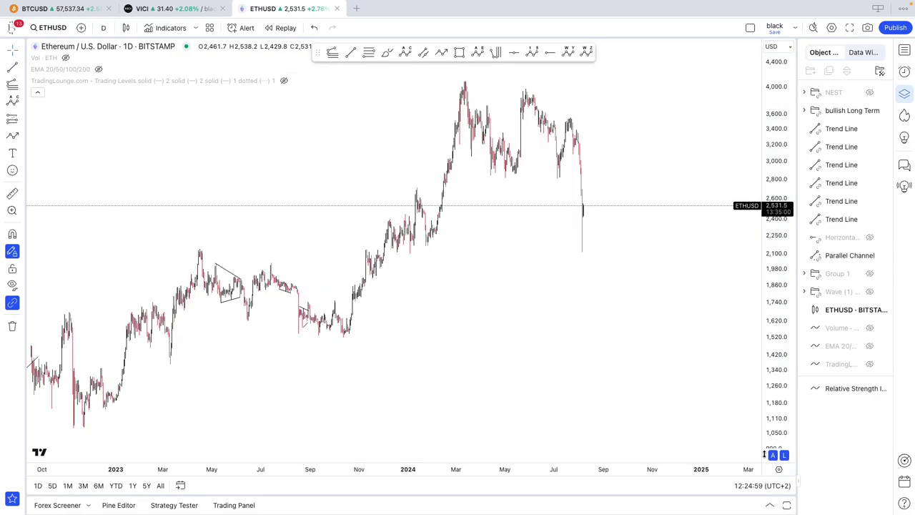
- Reposition W to the June 2022 low, X to the 2024 high, Y to about 1,550 in December 2024, and (2) to about 1,159 in February 2025
{"action": "scroll", "coordinate": [662, 426], "scroll_direction": "up", "scroll_amount": 3}
{"action": "scroll", "coordinate": [661, 426], "scroll_direction": "down", "scroll_amount": 5}
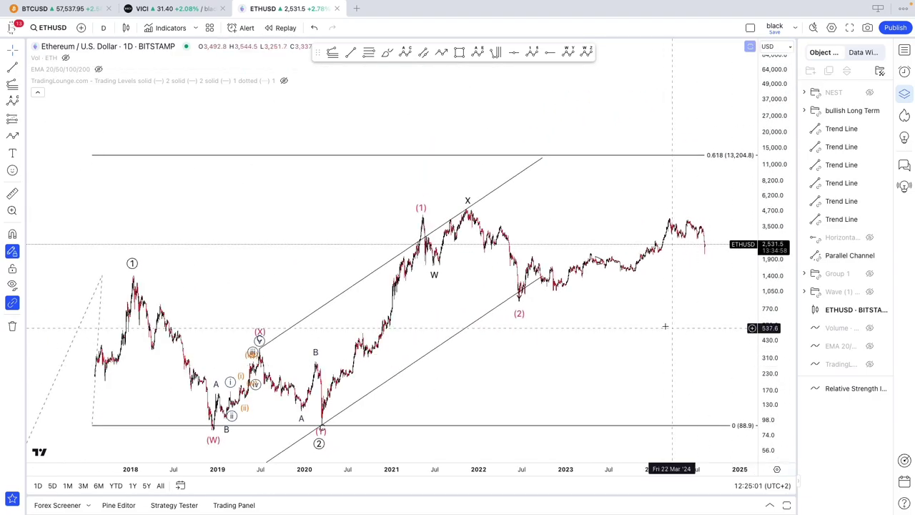
{"action": "scroll", "coordinate": [670, 328], "scroll_direction": "right", "scroll_amount": 5}
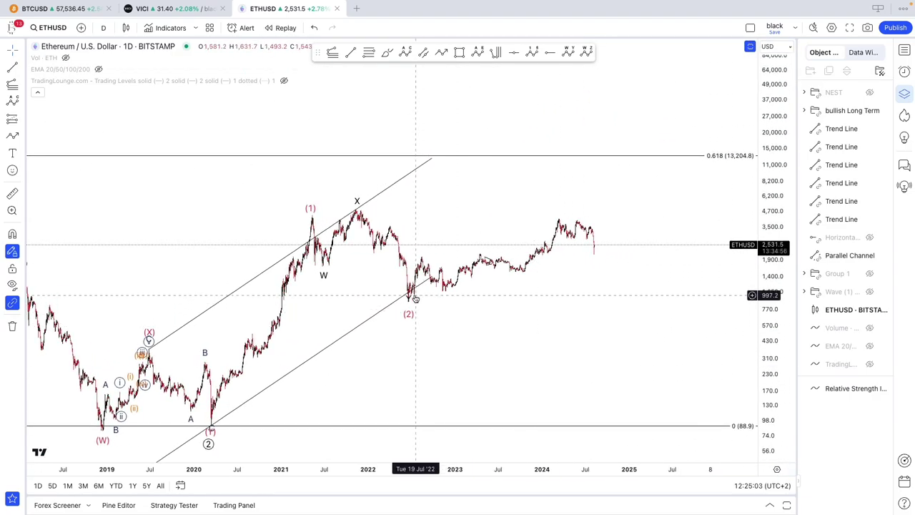
{"action": "left_click_drag", "start_coordinate": [410, 294], "coordinate": [625, 272]}
{"action": "left_click_drag", "start_coordinate": [358, 210], "coordinate": [569, 222]}
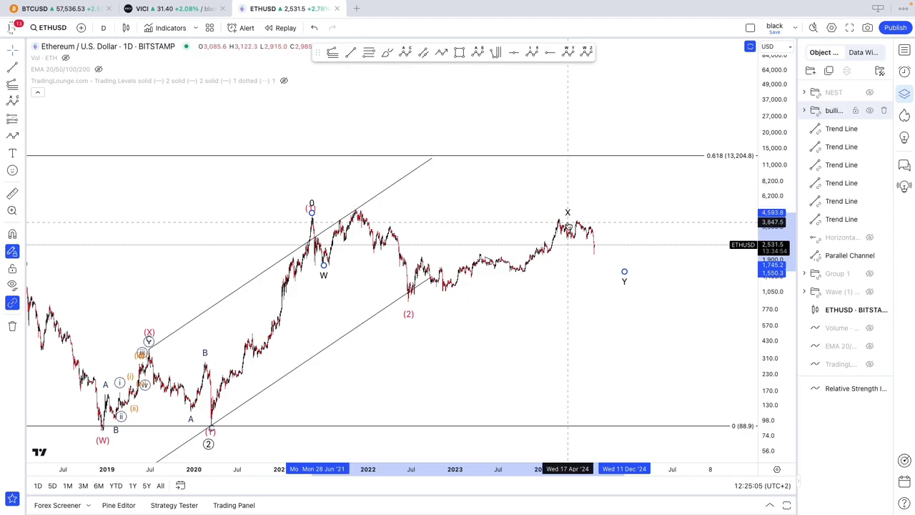
{"action": "mouse_move", "coordinate": [323, 265]}
{"action": "left_mouse_down"}
{"action": "mouse_move", "coordinate": [351, 222]}
{"action": "mouse_move", "coordinate": [408, 294]}
{"action": "mouse_move", "coordinate": [409, 320]}
{"action": "mouse_move", "coordinate": [677, 316]}
{"action": "mouse_move", "coordinate": [640, 287]}
{"action": "left_mouse_up"}
- Colour the impulse containing waves (1) and (2) orange and the WXY correction grey
{"action": "left_click", "coordinate": [386, 74]}
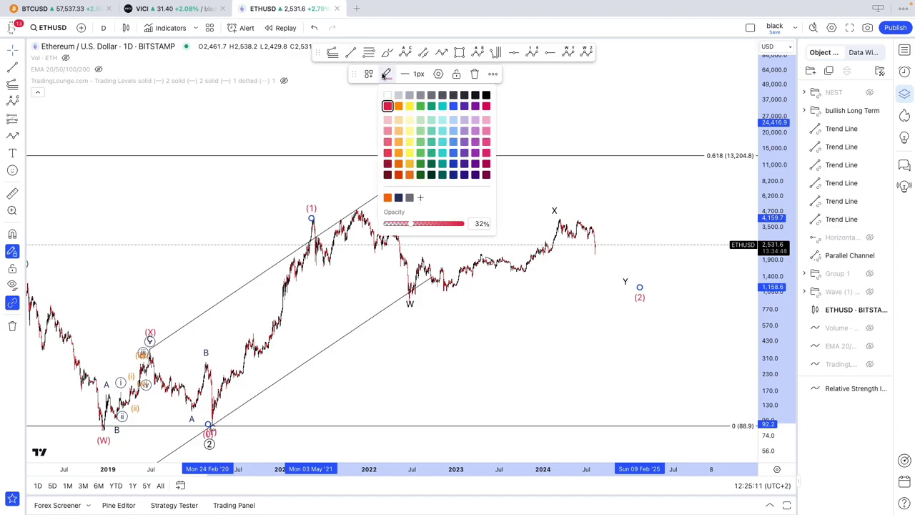
{"action": "left_click", "coordinate": [388, 200]}
{"action": "left_click", "coordinate": [406, 304]}
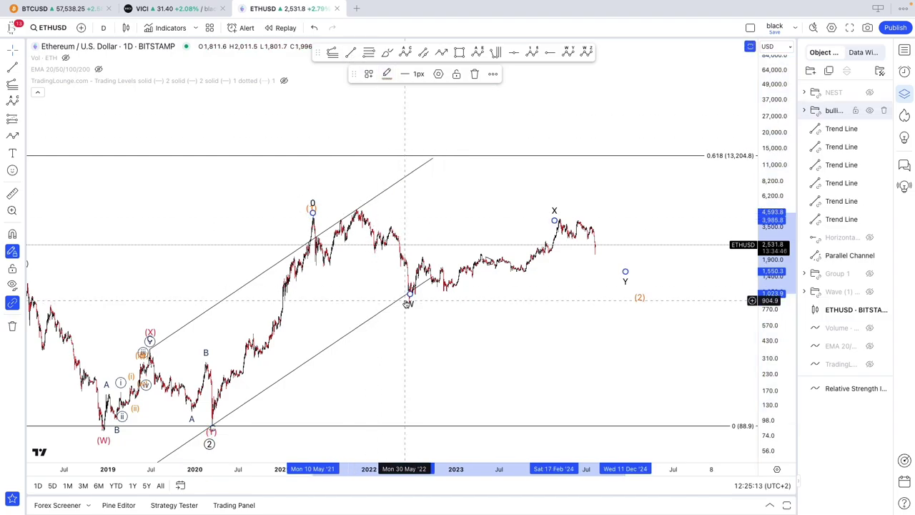
{"action": "left_click", "coordinate": [387, 75]}
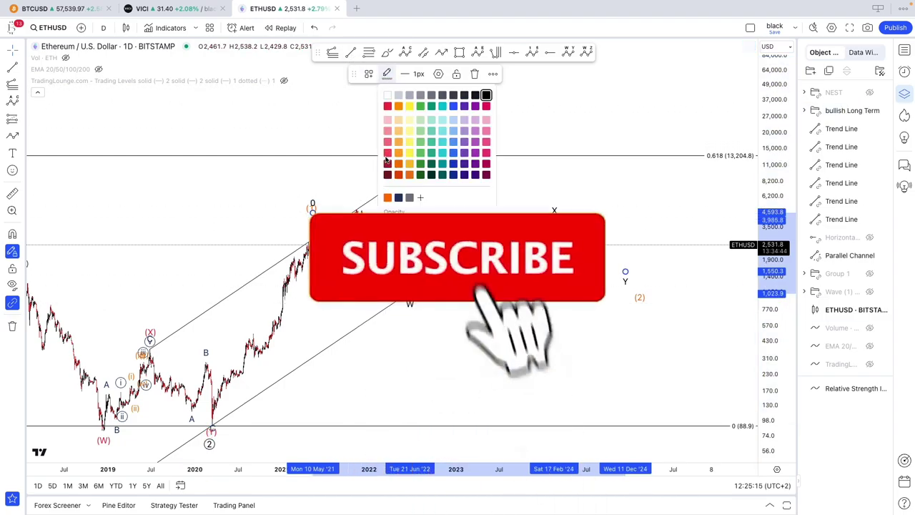
{"action": "left_click", "coordinate": [407, 195]}
{"action": "left_click_drag", "start_coordinate": [407, 194], "coordinate": [398, 189]}
{"action": "left_click", "coordinate": [548, 203]}
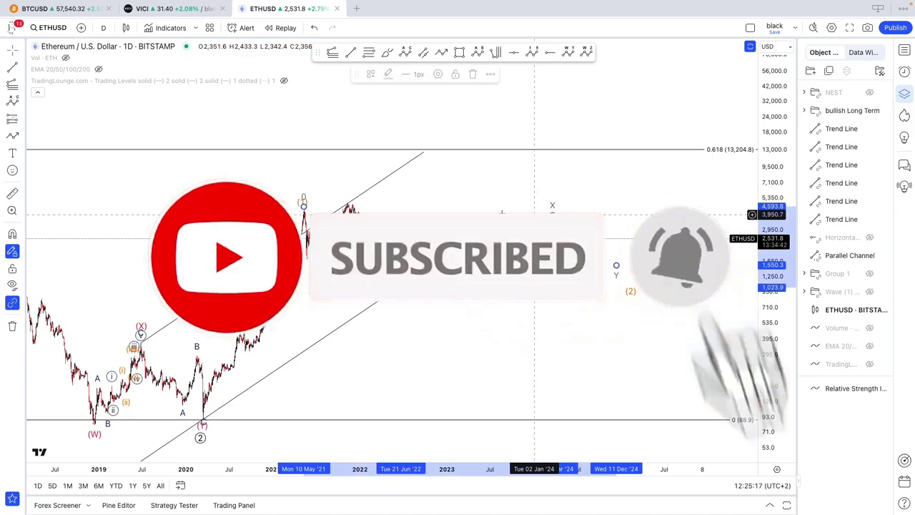
{"action": "left_click", "coordinate": [542, 215]}
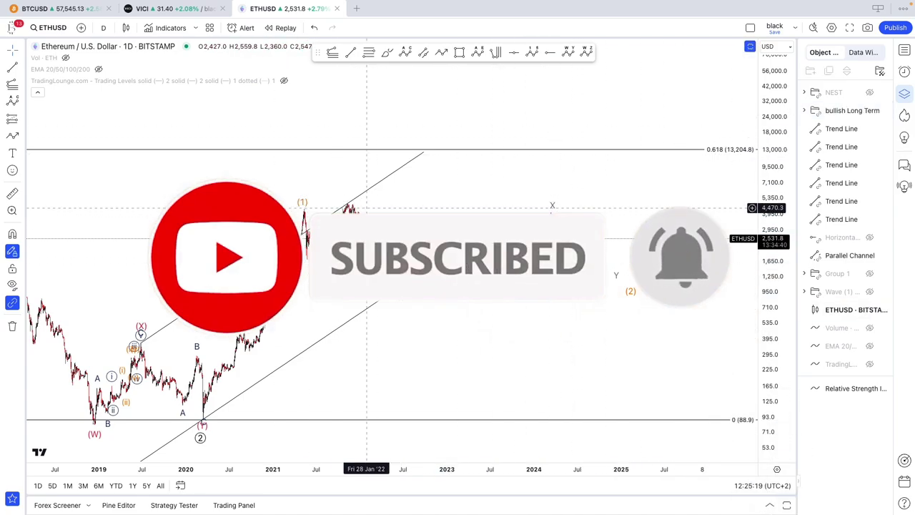
- Draw an ABC correction from the June 2022 low at about 922, with A in April 2023, B in October 2023 and C at the March 2024 high
{"action": "scroll", "coordinate": [361, 254], "scroll_direction": "up", "scroll_amount": 4}
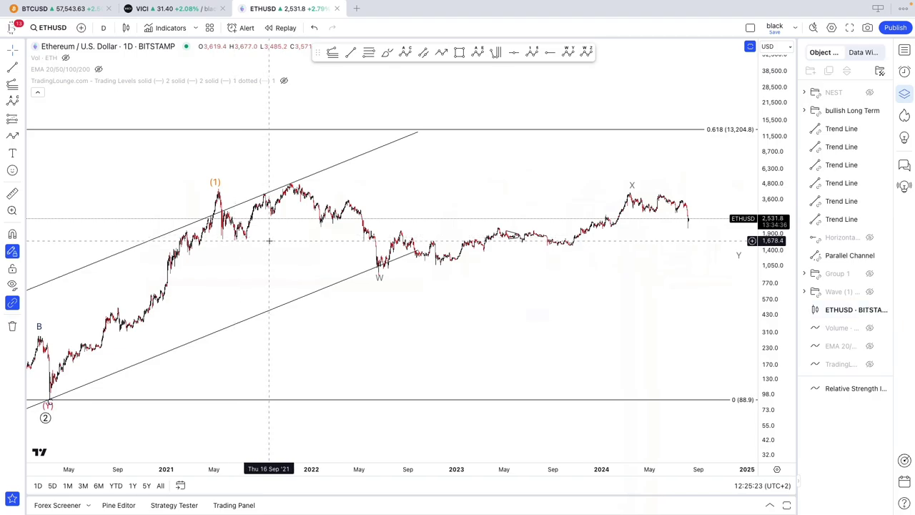
{"action": "left_click_drag", "start_coordinate": [266, 239], "coordinate": [269, 240]}
{"action": "scroll", "coordinate": [270, 215], "scroll_direction": "down", "scroll_amount": 4}
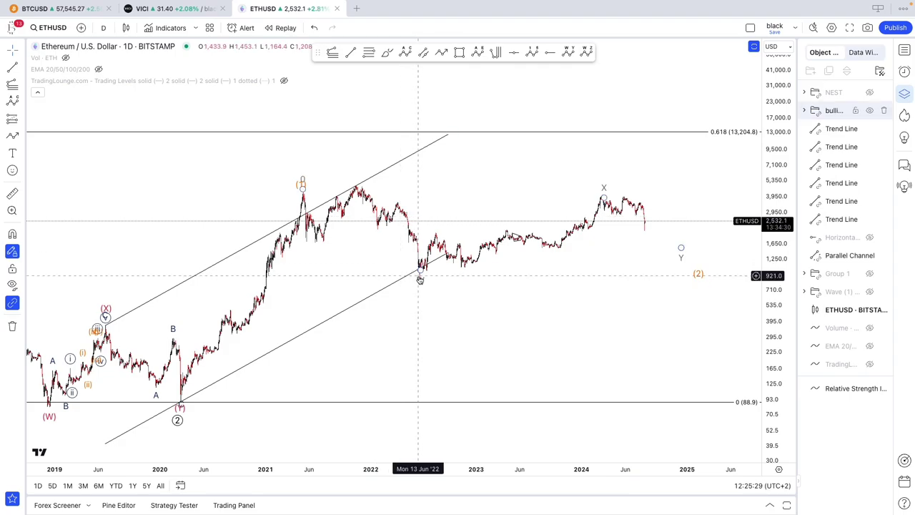
{"action": "scroll", "coordinate": [380, 286], "scroll_direction": "right", "scroll_amount": 3}
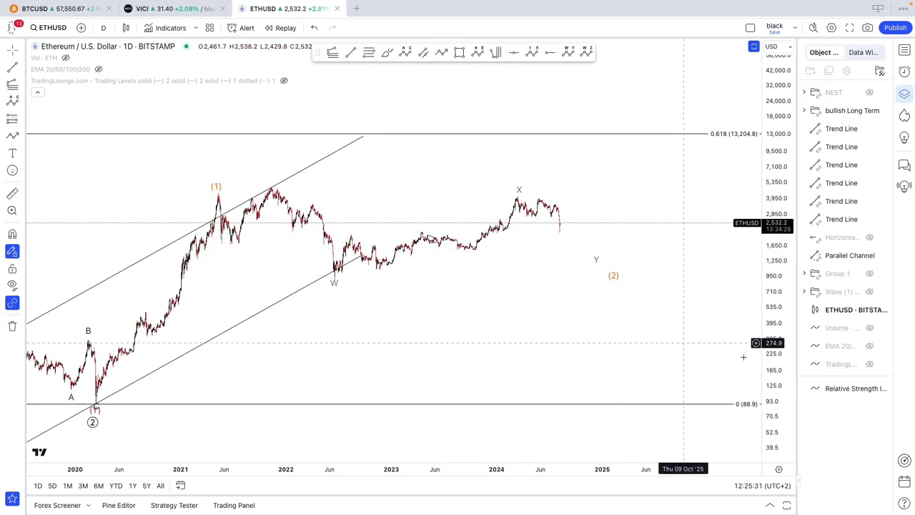
{"action": "scroll", "coordinate": [458, 306], "scroll_direction": "up", "scroll_amount": 2}
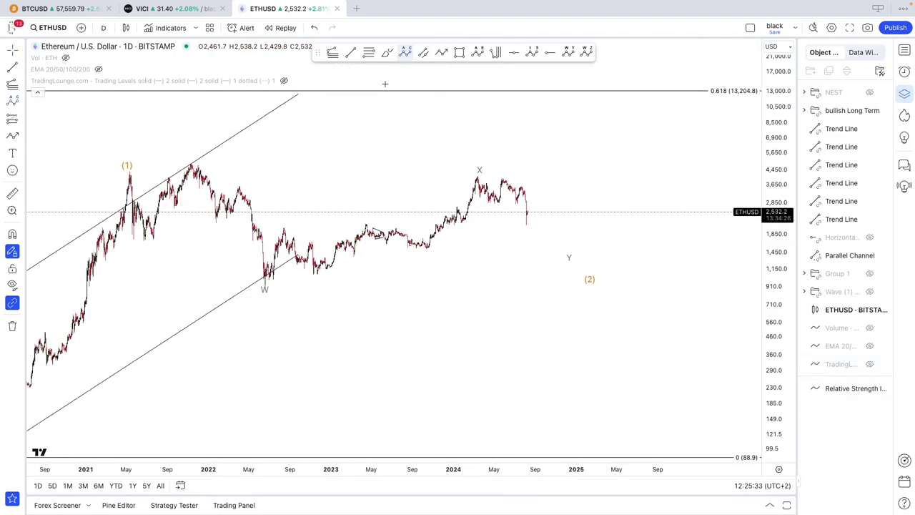
{"action": "left_click", "coordinate": [266, 286]}
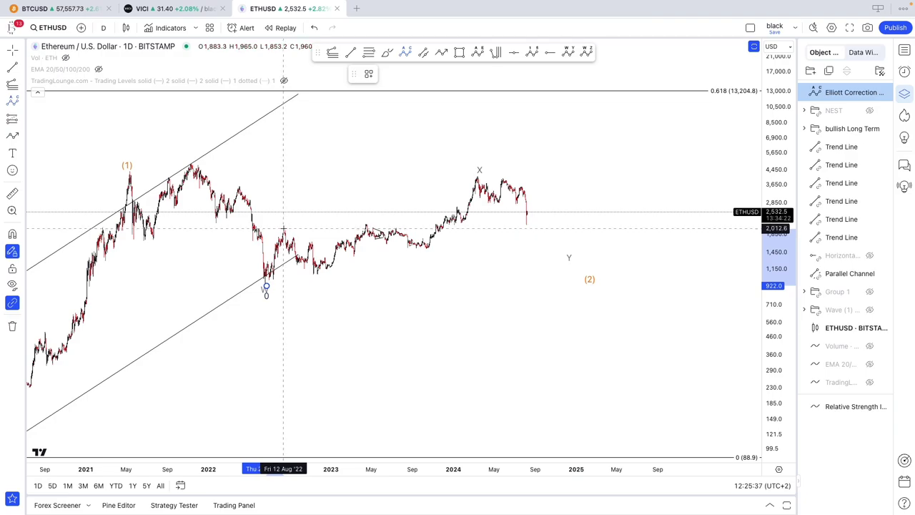
{"action": "left_click", "coordinate": [364, 222]}
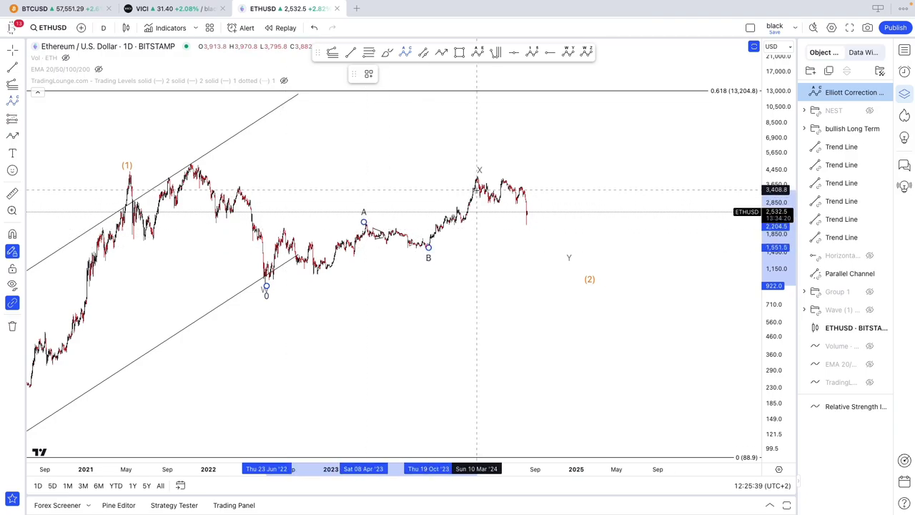
{"action": "left_click", "coordinate": [477, 178]}
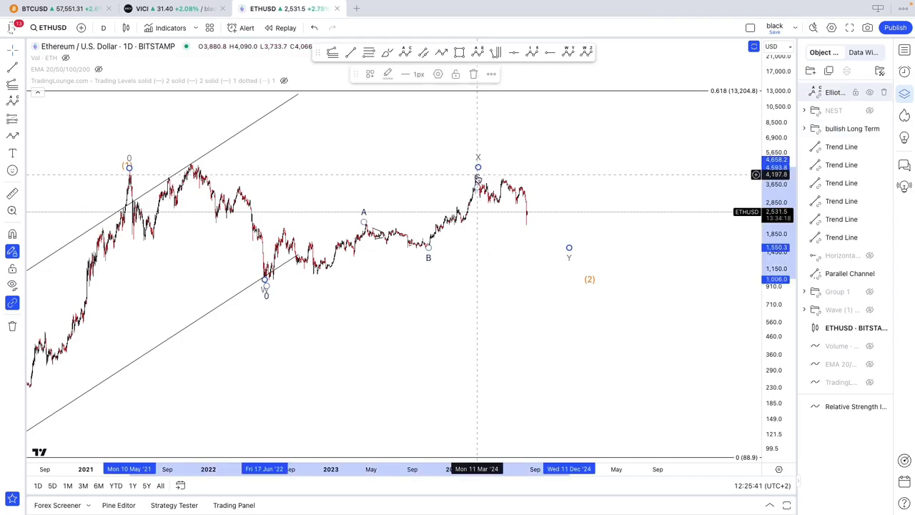
- Place wave X just above wave C at the March 2024 high and nudge wave A slightly on its April 2023 peak
{"action": "left_click_drag", "start_coordinate": [480, 155], "coordinate": [477, 183]}
{"action": "left_click", "coordinate": [449, 187]}
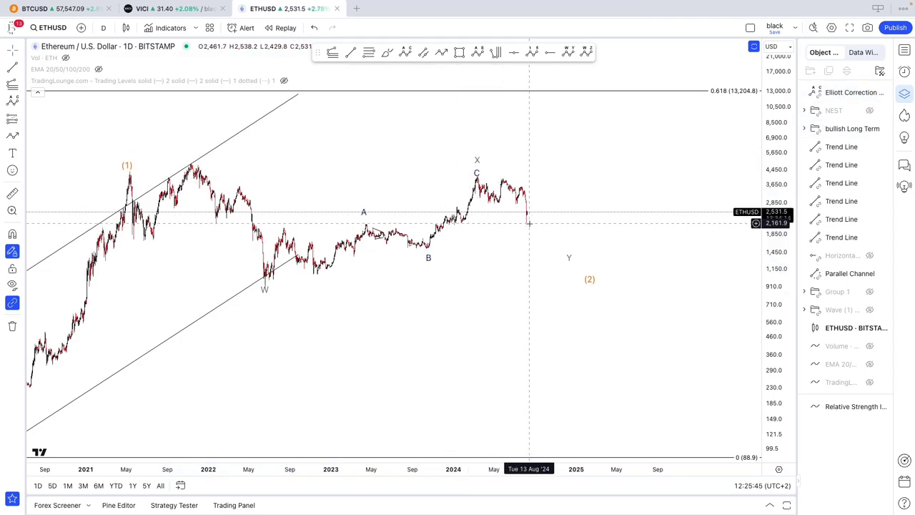
{"action": "left_click_drag", "start_coordinate": [364, 220], "coordinate": [365, 221]}
{"action": "left_click", "coordinate": [330, 174]}
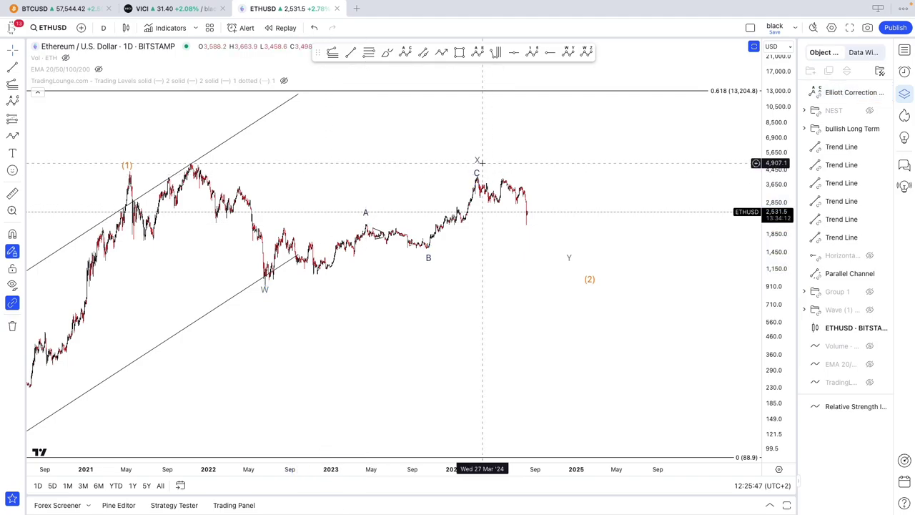
- Set the ABC correction's degree to circled lowercase letters and lower wave a slightly onto its April 2023 peak
{"action": "left_click", "coordinate": [476, 174]}
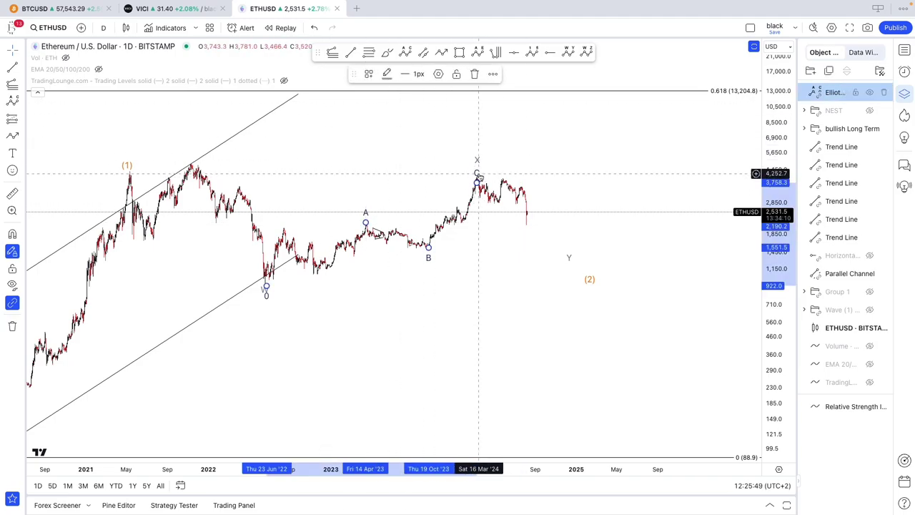
{"action": "right_click", "coordinate": [478, 176]}
{"action": "mouse_move", "coordinate": [515, 412]}
{"action": "left_click", "coordinate": [605, 427]}
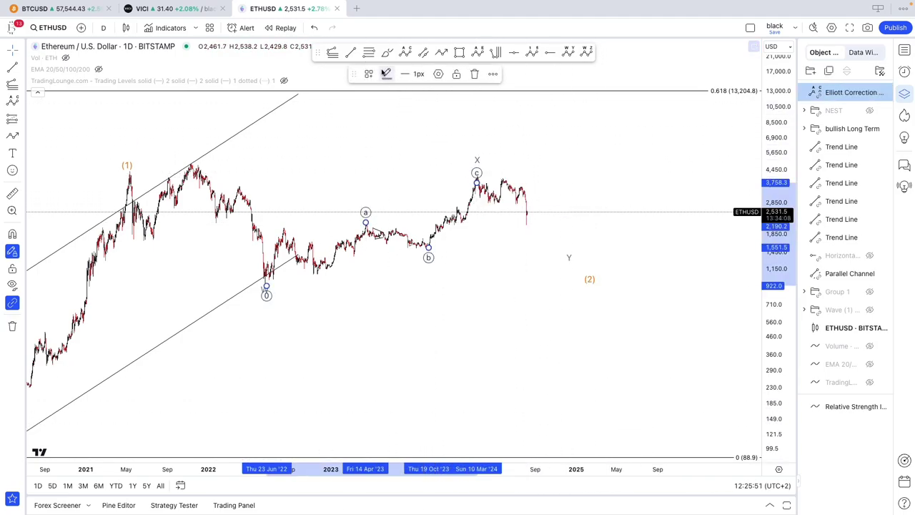
{"action": "left_click", "coordinate": [413, 205]}
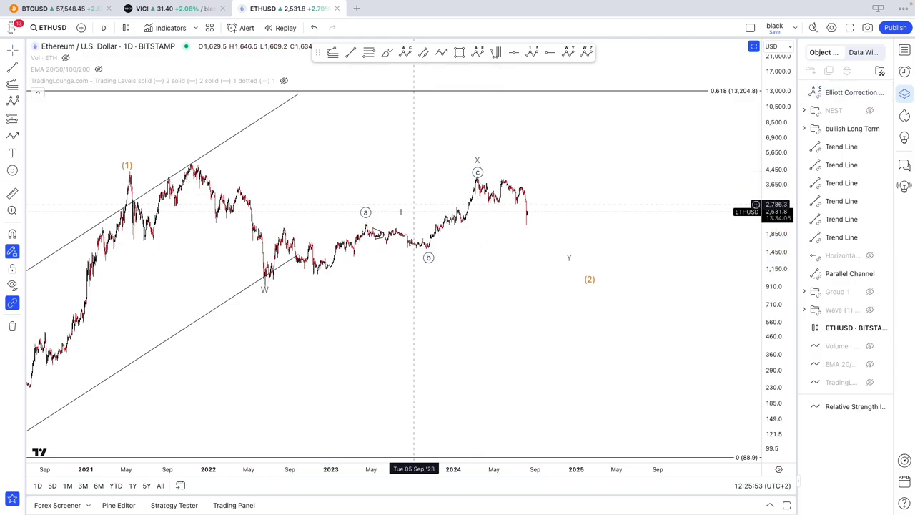
{"action": "left_click_drag", "start_coordinate": [365, 214], "coordinate": [366, 219]}
{"action": "left_click", "coordinate": [533, 135]}
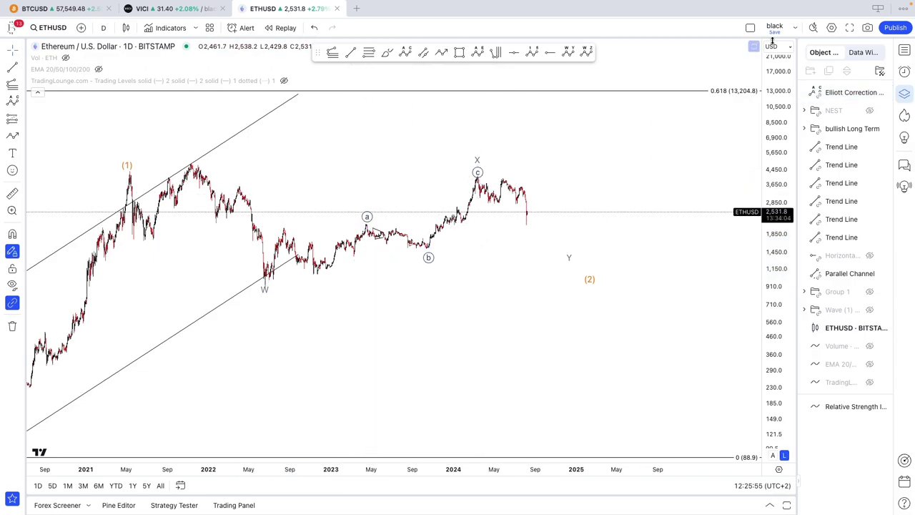
- Bring Y and (2) close together near the end of 2024, with Y just above (2)
{"action": "scroll", "coordinate": [696, 87], "scroll_direction": "down", "scroll_amount": 3}
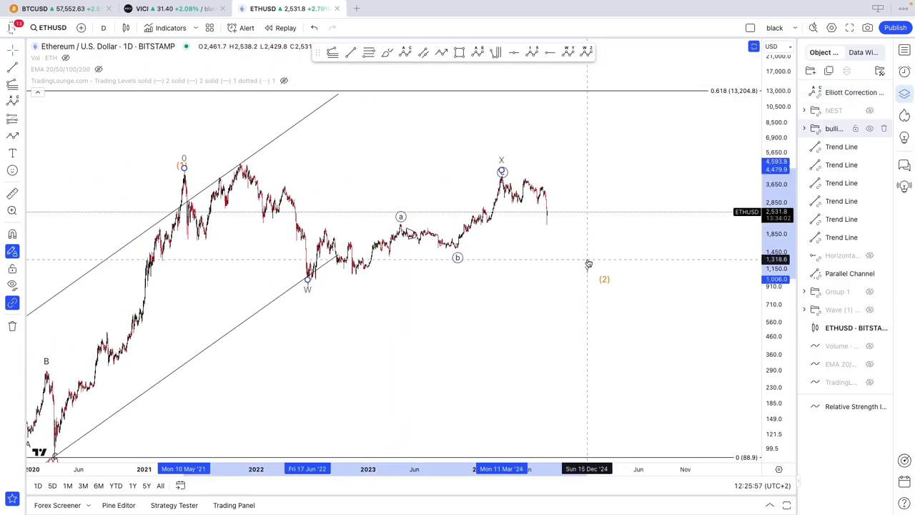
{"action": "left_click_drag", "start_coordinate": [592, 281], "coordinate": [577, 284]}
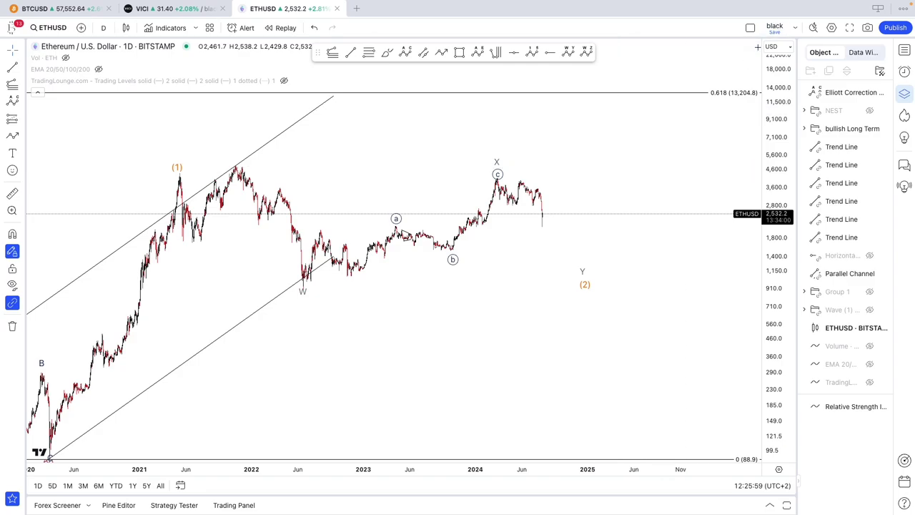
- Put the circled abc correction into the bullish Long Term group and hide that group
{"action": "scroll", "coordinate": [572, 190], "scroll_direction": "down", "scroll_amount": 2}
{"action": "left_click_drag", "start_coordinate": [843, 93], "coordinate": [832, 131]}
{"action": "left_click", "coordinate": [870, 110]}
{"action": "scroll", "coordinate": [711, 162], "scroll_direction": "down", "scroll_amount": 2}
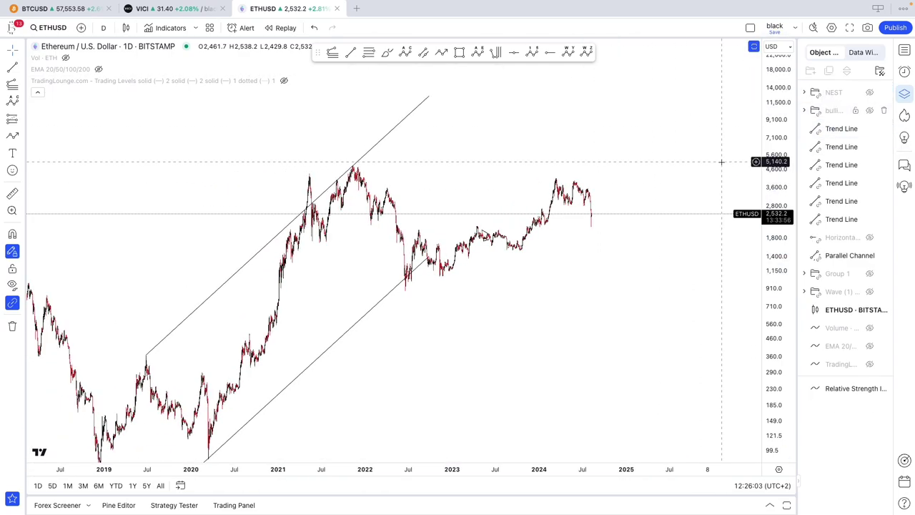
- Examine the unlabelled price action from the 2021 highs through the 2022 low to the 2024 decline
{"action": "scroll", "coordinate": [710, 162], "scroll_direction": "up", "scroll_amount": 3}
{"action": "scroll", "coordinate": [709, 161], "scroll_direction": "up", "scroll_amount": 1}
{"action": "left_click_drag", "start_coordinate": [780, 315], "coordinate": [779, 237]}
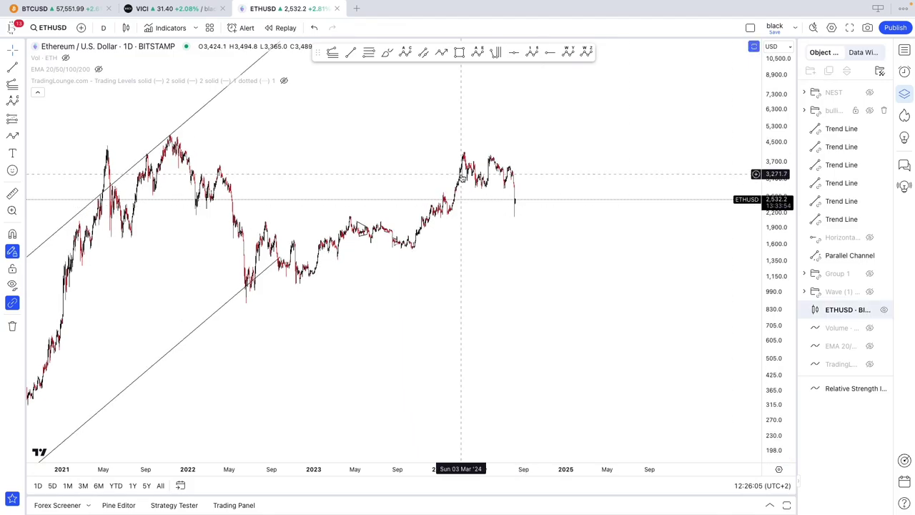
{"action": "left_click_drag", "start_coordinate": [462, 174], "coordinate": [593, 237]}
{"action": "scroll", "coordinate": [593, 239], "scroll_direction": "up", "scroll_amount": 3}
{"action": "left_click_drag", "start_coordinate": [495, 200], "coordinate": [475, 190]}
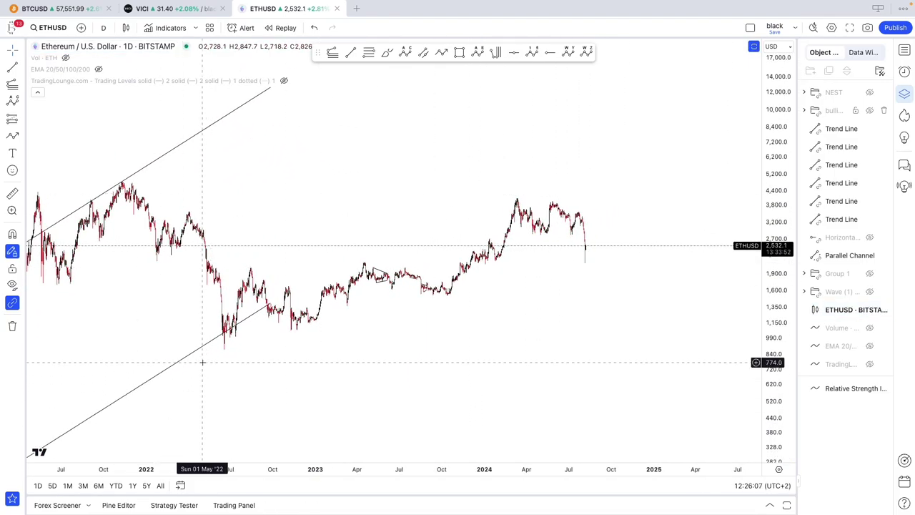
{"action": "scroll", "coordinate": [515, 229], "scroll_direction": "down", "scroll_amount": 2}
{"action": "scroll", "coordinate": [771, 275], "scroll_direction": "down", "scroll_amount": 4}
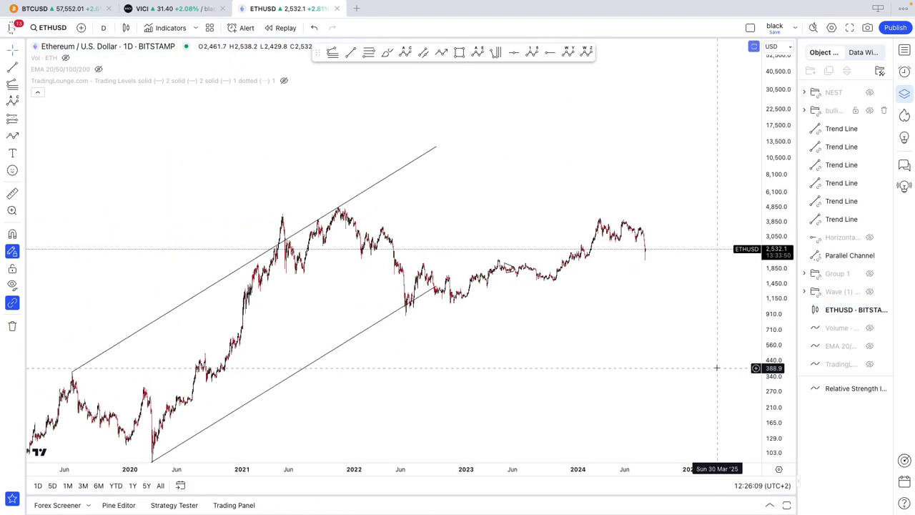
- Rename the bullish Long Term group as "(2) in the making"
{"action": "left_click", "coordinate": [833, 111]}
{"action": "right_click", "coordinate": [833, 111]}
{"action": "left_click", "coordinate": [858, 119]}
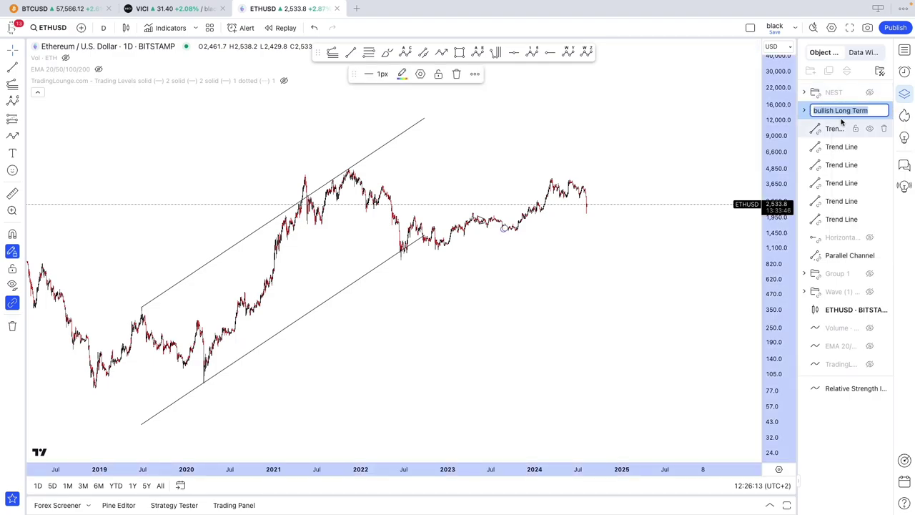
{"action": "type", "text": "(2) in the making"}
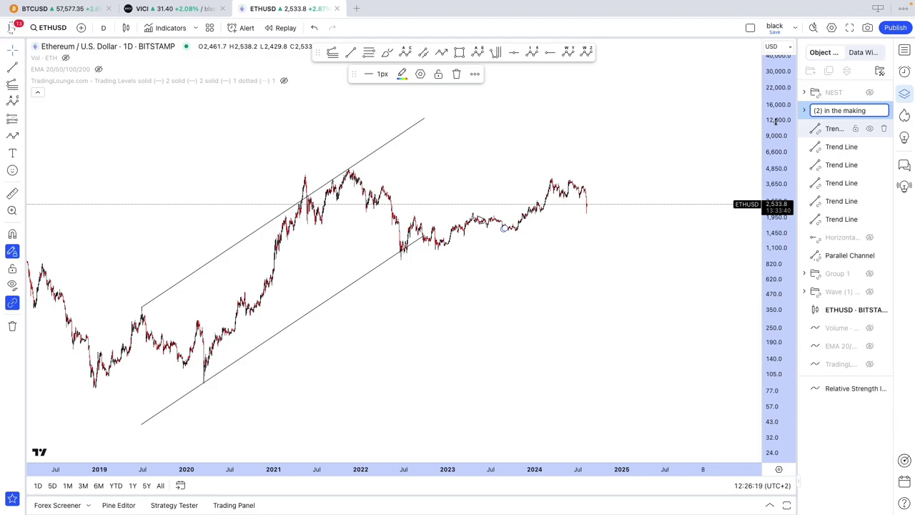
{"action": "left_click", "coordinate": [626, 104]}
- Draw an impulse from the March 2020 low: (1) May 2021, (2) June 2022 at about 835, (3) about 27,750, (4) about 16,550, (5) about 27,500
{"action": "left_click", "coordinate": [535, 54]}
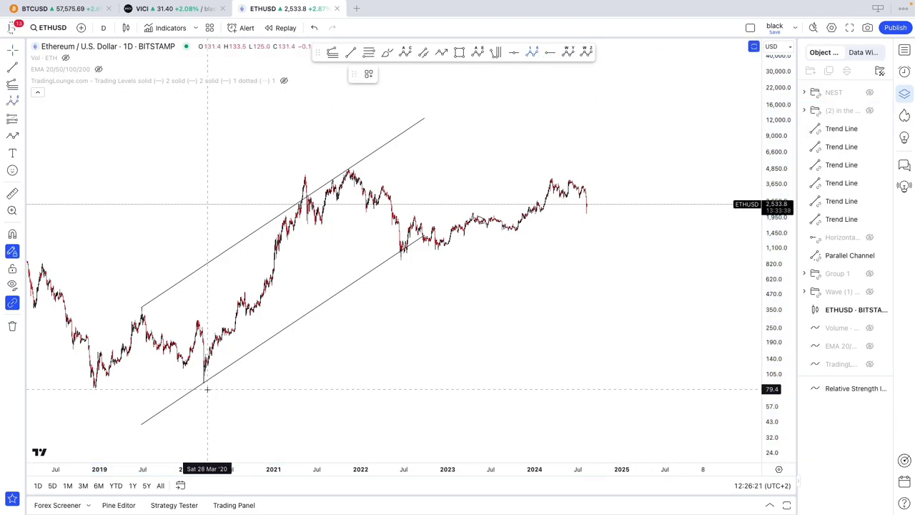
{"action": "scroll", "coordinate": [208, 390], "scroll_direction": "up", "scroll_amount": 1}
{"action": "left_click", "coordinate": [168, 384]}
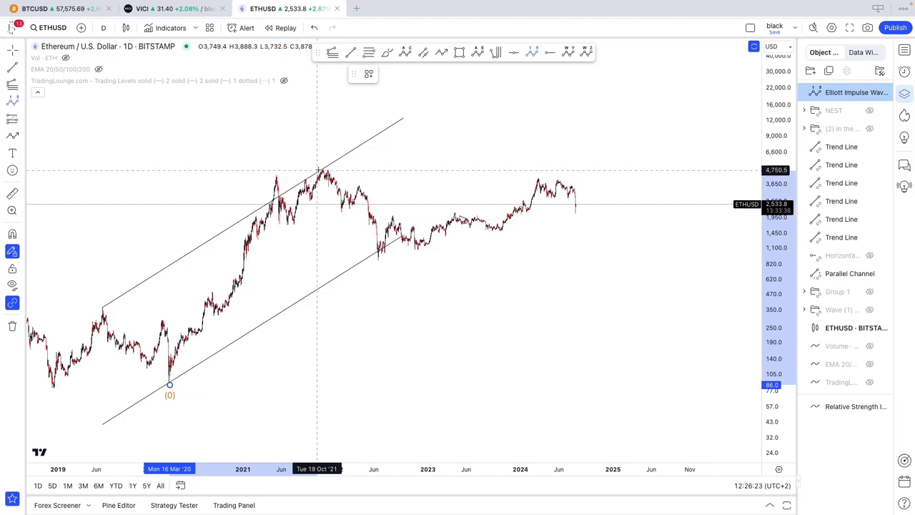
{"action": "left_click", "coordinate": [273, 175]}
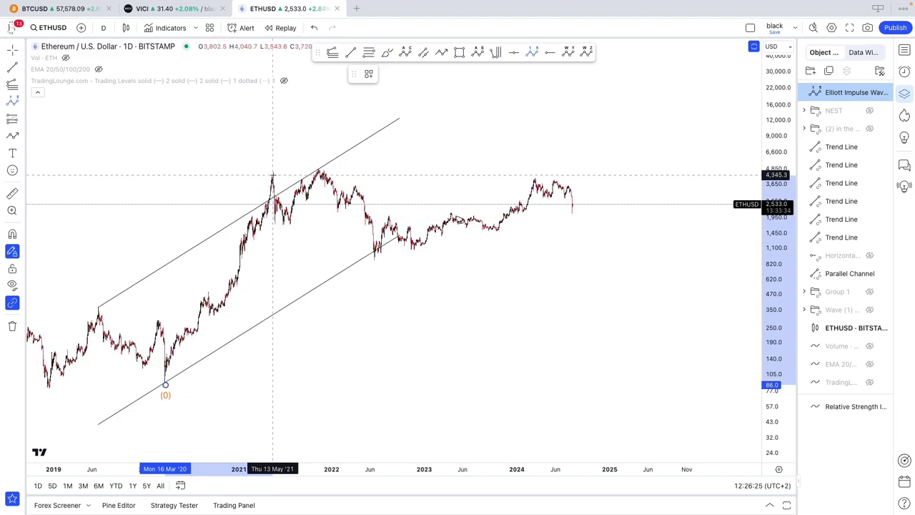
{"action": "left_click", "coordinate": [373, 263]}
{"action": "left_click", "coordinate": [653, 75]}
{"action": "left_click", "coordinate": [671, 104]}
{"action": "left_click", "coordinate": [689, 75]}
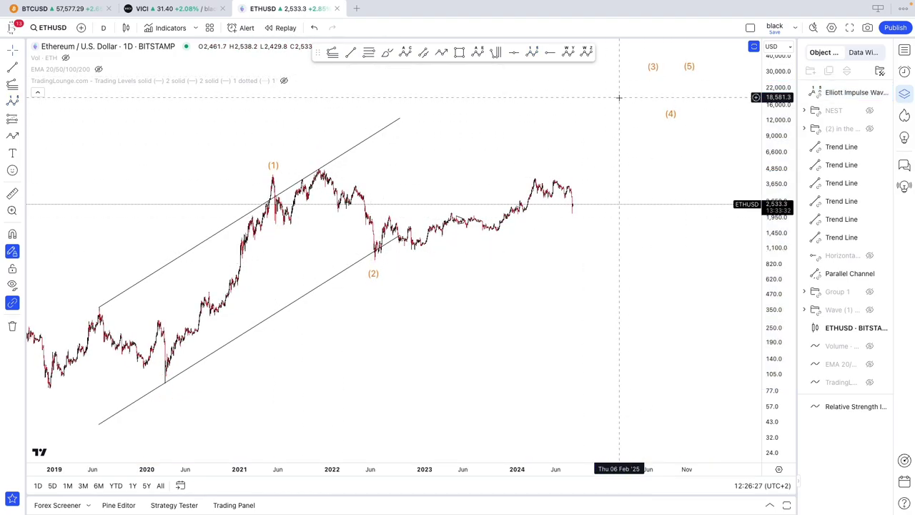
- Place the new impulse in its own group and name the group "(2) DONE"
{"action": "left_click", "coordinate": [809, 70]}
{"action": "right_click", "coordinate": [816, 88]}
{"action": "left_click", "coordinate": [828, 97]}
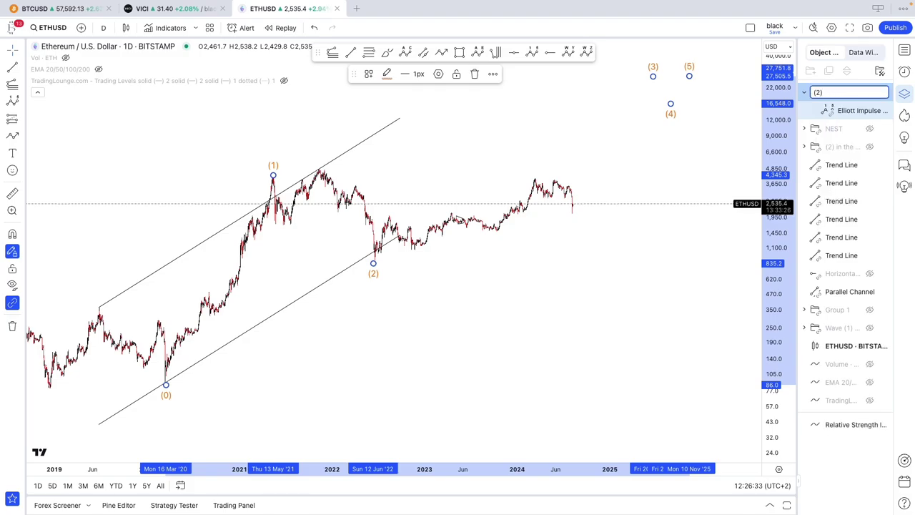
{"action": "left_click", "coordinate": [463, 126]}
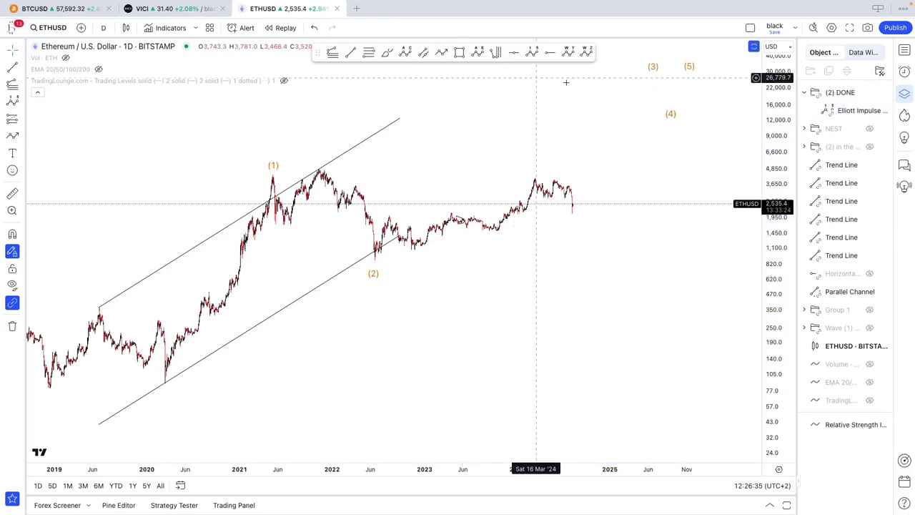
- Draw an impulse from the June 2022 low: (1) August 2022, (2) November 2022, (3) May 2024, (4) August 2024, (5) about 5,757 in November 2024
{"action": "left_click_drag", "start_coordinate": [785, 353], "coordinate": [783, 278]}
{"action": "left_click_drag", "start_coordinate": [578, 341], "coordinate": [683, 371]}
{"action": "scroll", "coordinate": [683, 371], "scroll_direction": "up", "scroll_amount": 4}
{"action": "scroll", "coordinate": [683, 371], "scroll_direction": "up", "scroll_amount": 4}
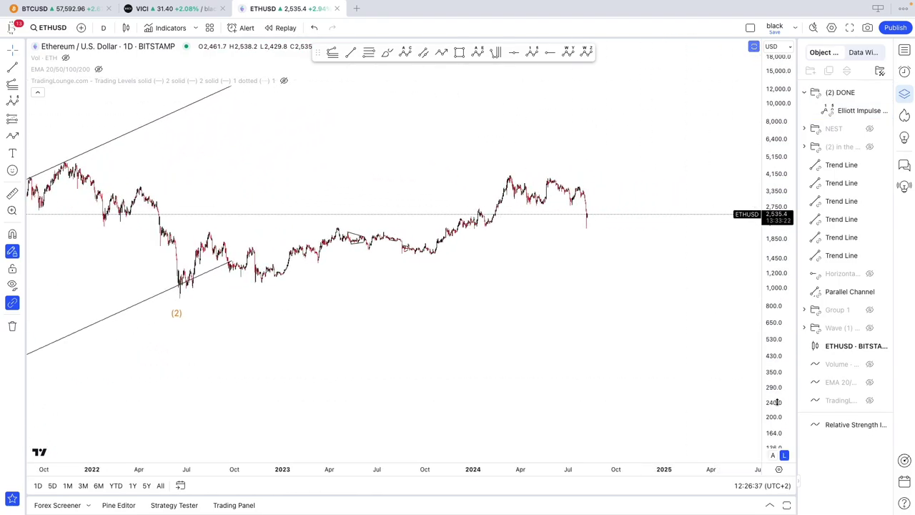
{"action": "left_click_drag", "start_coordinate": [777, 403], "coordinate": [774, 351]}
{"action": "left_click_drag", "start_coordinate": [500, 347], "coordinate": [599, 402]}
{"action": "left_click_drag", "start_coordinate": [575, 369], "coordinate": [427, 375]}
{"action": "left_click", "coordinate": [532, 52]}
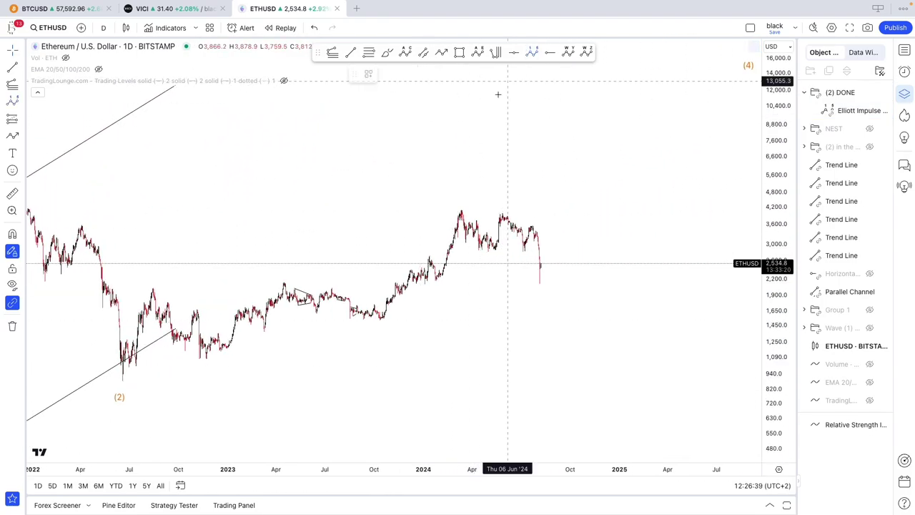
{"action": "left_click", "coordinate": [121, 380]}
{"action": "left_click", "coordinate": [152, 287]}
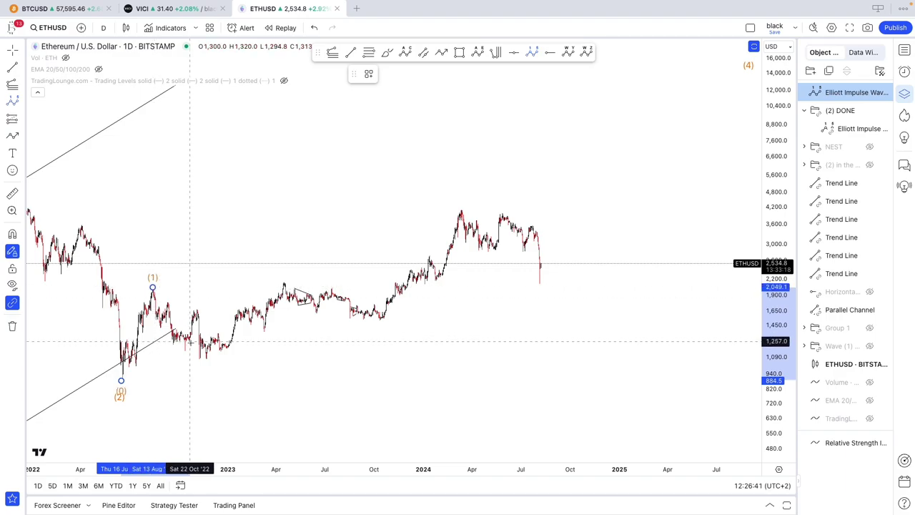
{"action": "left_click", "coordinate": [202, 362]}
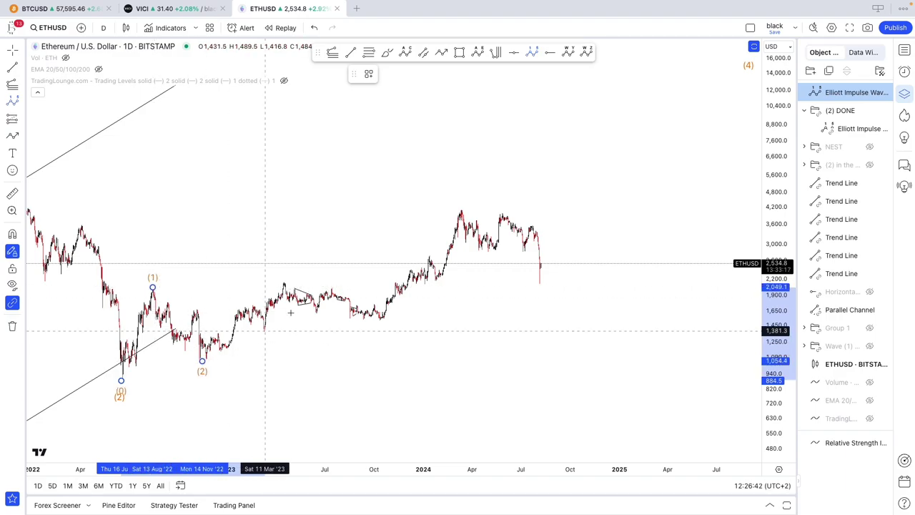
{"action": "left_click", "coordinate": [502, 213]}
{"action": "left_click", "coordinate": [538, 280]}
{"action": "left_click", "coordinate": [602, 172]}
- Set the impulse from the June 2022 low to circled lowercase Roman numerals and give it a dark colour
{"action": "right_click", "coordinate": [602, 174]}
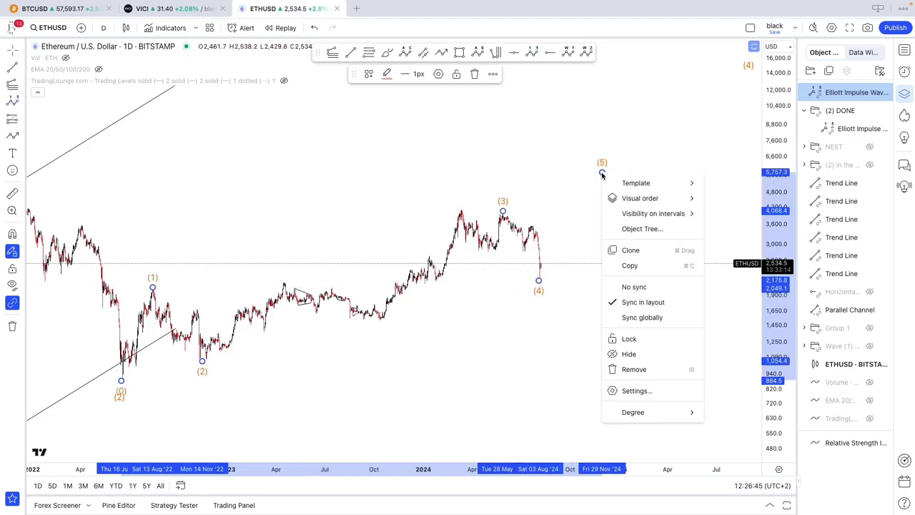
{"action": "mouse_move", "coordinate": [644, 412]}
{"action": "left_click", "coordinate": [724, 429]}
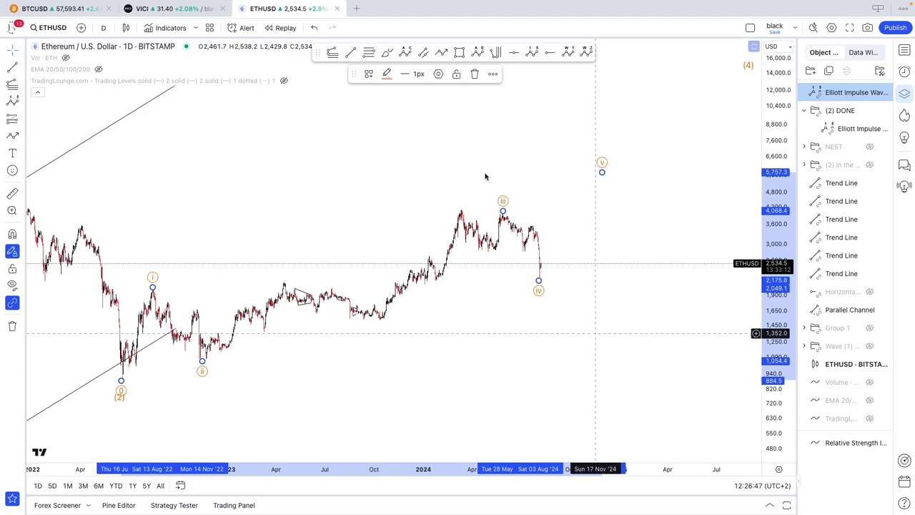
{"action": "left_click", "coordinate": [387, 74]}
{"action": "left_click", "coordinate": [399, 197]}
- Move the circled i–v impulse into the (2) DONE group
{"action": "left_click_drag", "start_coordinate": [378, 197], "coordinate": [315, 194]}
{"action": "scroll", "coordinate": [304, 190], "scroll_direction": "down", "scroll_amount": 3}
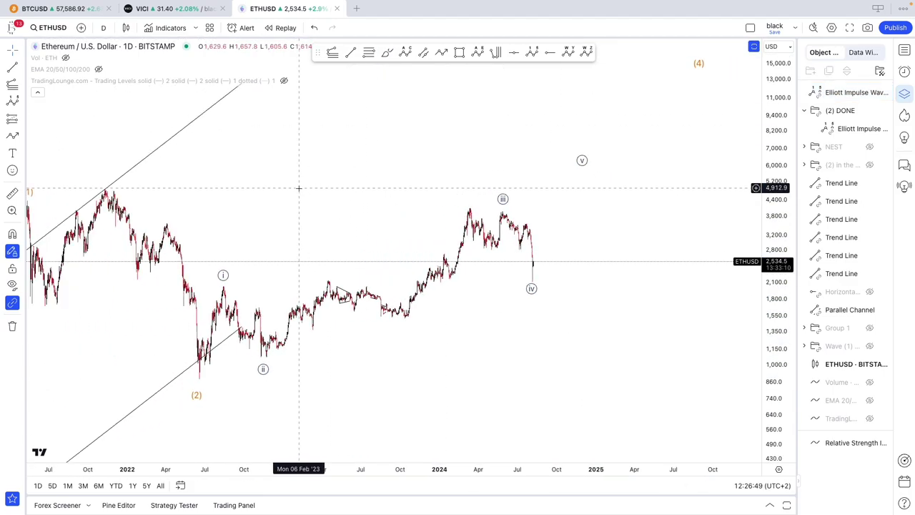
{"action": "left_click_drag", "start_coordinate": [820, 93], "coordinate": [820, 110]}
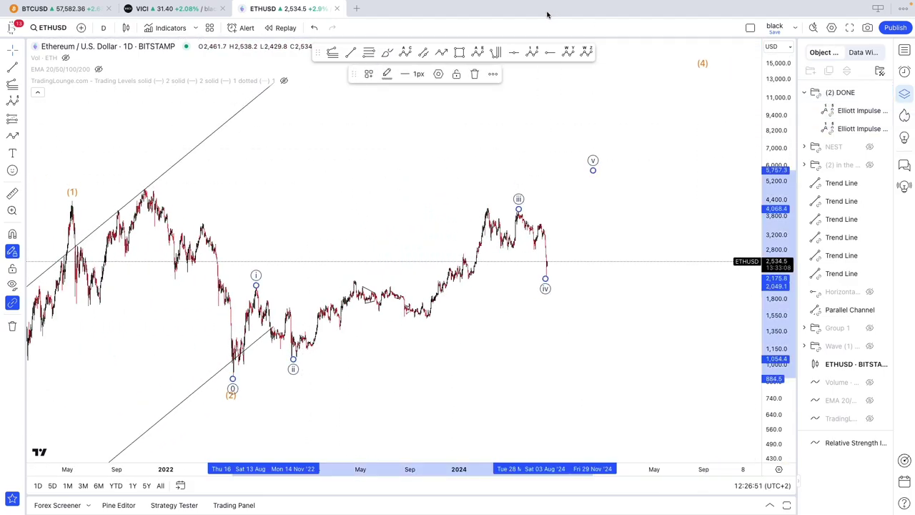
- Draw an impulse from the November 2022 low: i April 2023, ii October 2023, iii March 2024, iv about 2,863, v May 2024 at about 3,734
{"action": "left_click", "coordinate": [532, 51]}
{"action": "left_click", "coordinate": [296, 358]}
{"action": "left_click", "coordinate": [355, 283]}
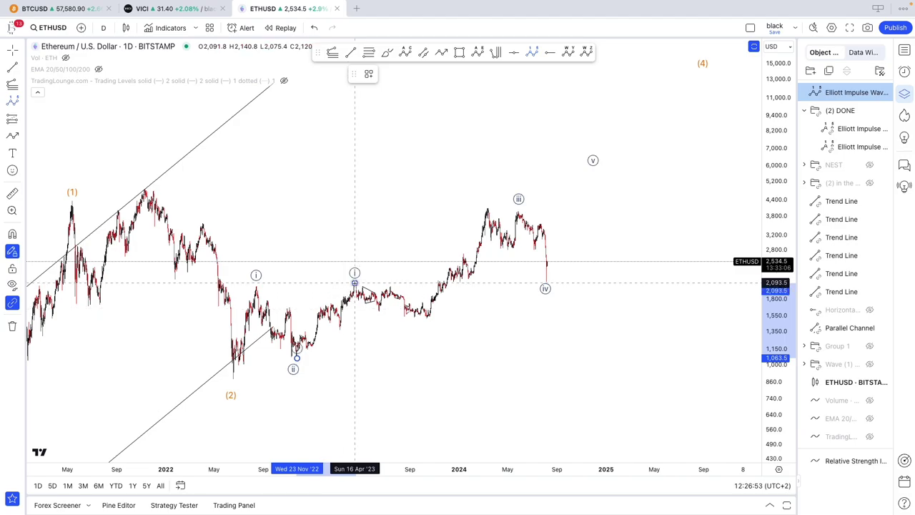
{"action": "left_click", "coordinate": [424, 317]}
{"action": "left_click", "coordinate": [486, 207]}
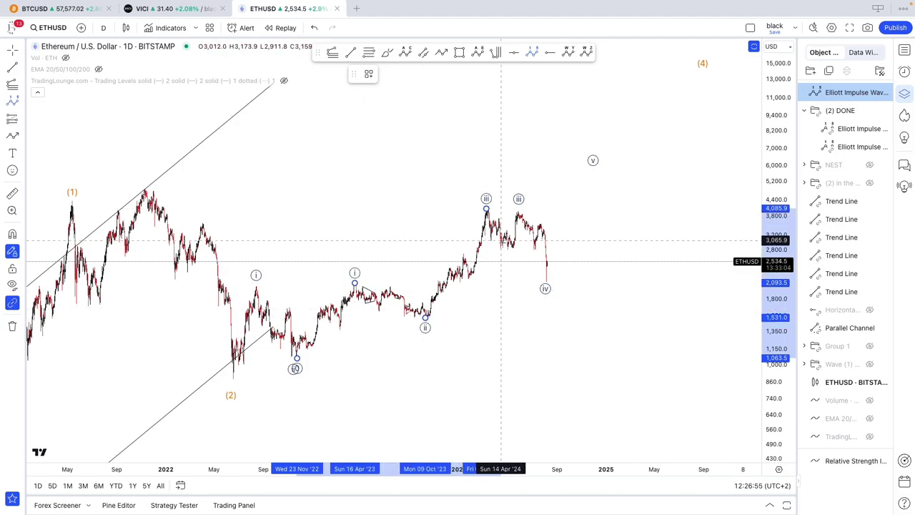
{"action": "left_click", "coordinate": [508, 246]}
{"action": "left_click", "coordinate": [518, 218]}
- Set the impulse from the November 2022 low to lowercase Roman numerals in parentheses and colour it orange
{"action": "right_click", "coordinate": [520, 219]}
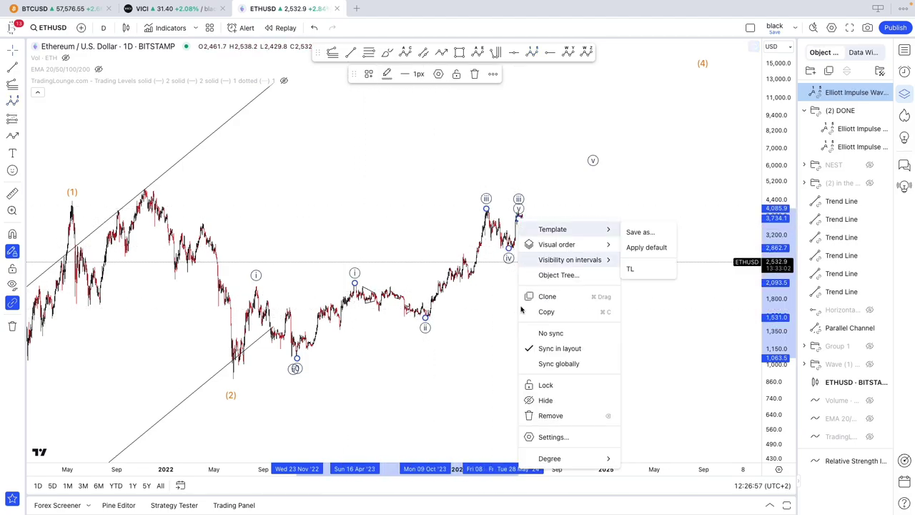
{"action": "mouse_move", "coordinate": [548, 459]}
{"action": "left_click", "coordinate": [653, 444]}
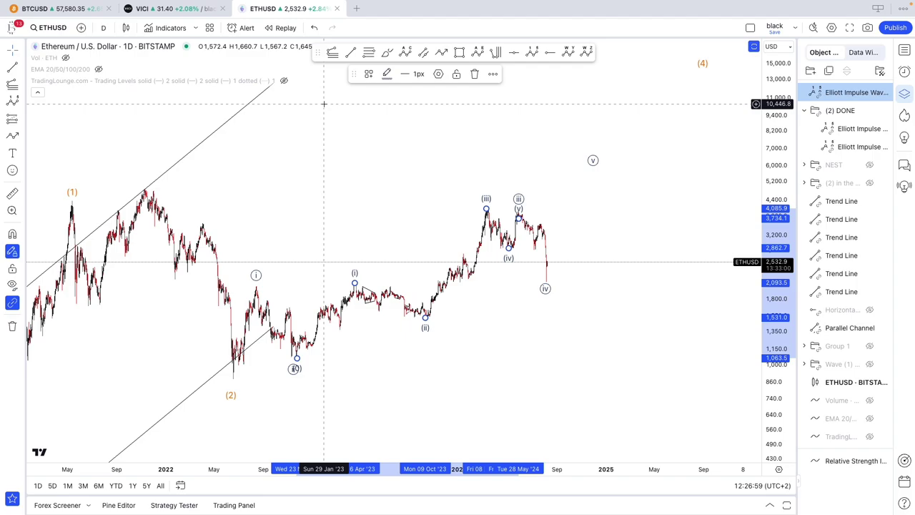
{"action": "left_click", "coordinate": [387, 74]}
{"action": "left_click", "coordinate": [387, 199]}
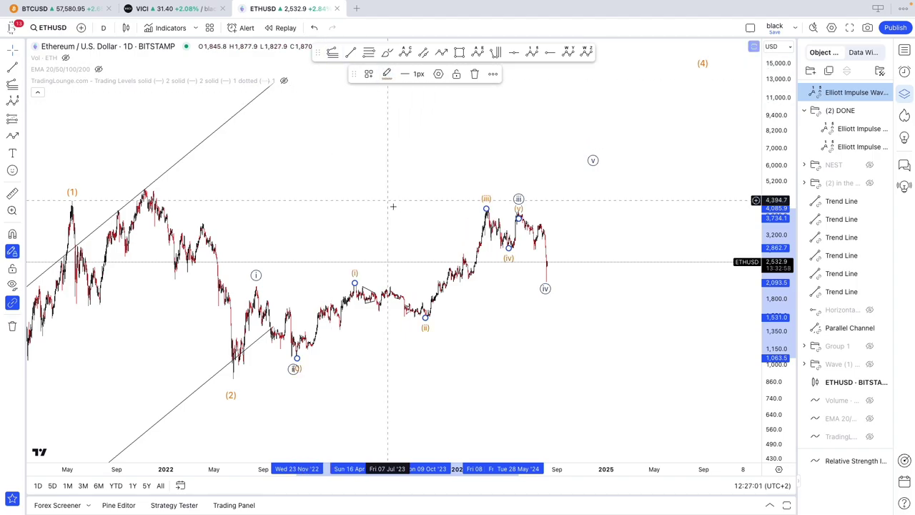
- Raise wave (v) slightly at the late May 2024 high and seat circled wave iii just above it
{"action": "scroll", "coordinate": [392, 204], "scroll_direction": "up", "scroll_amount": 3}
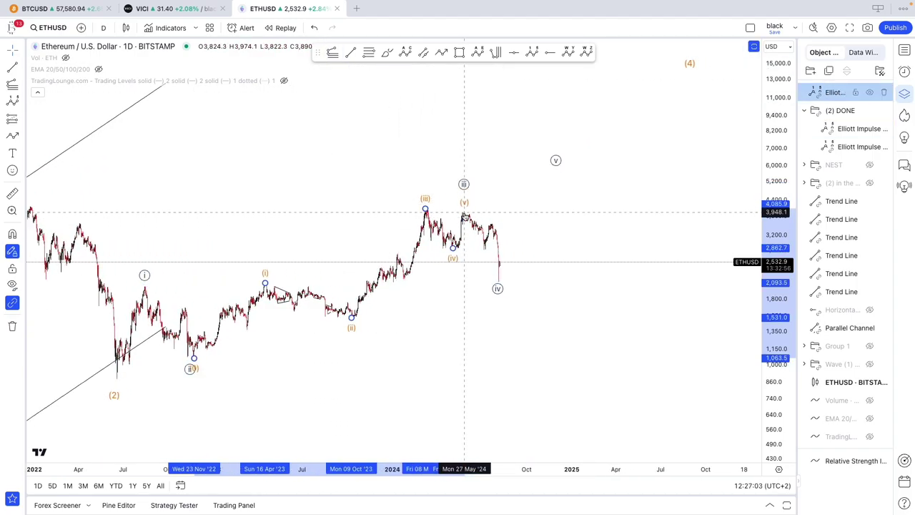
{"action": "left_click_drag", "start_coordinate": [465, 213], "coordinate": [466, 204]}
{"action": "left_click", "coordinate": [450, 210]}
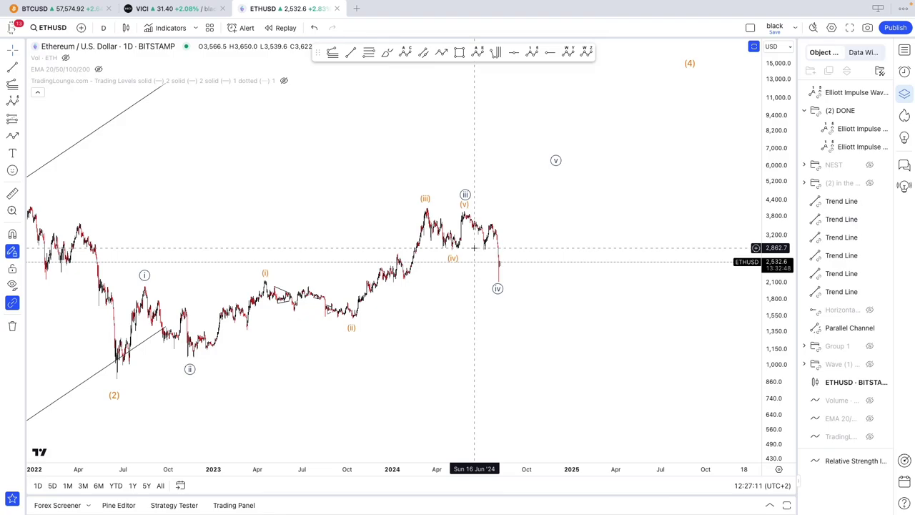
- Move circled wave iii up to about 7,300 in early July 2024, clear of wave (v)
{"action": "left_click", "coordinate": [466, 195]}
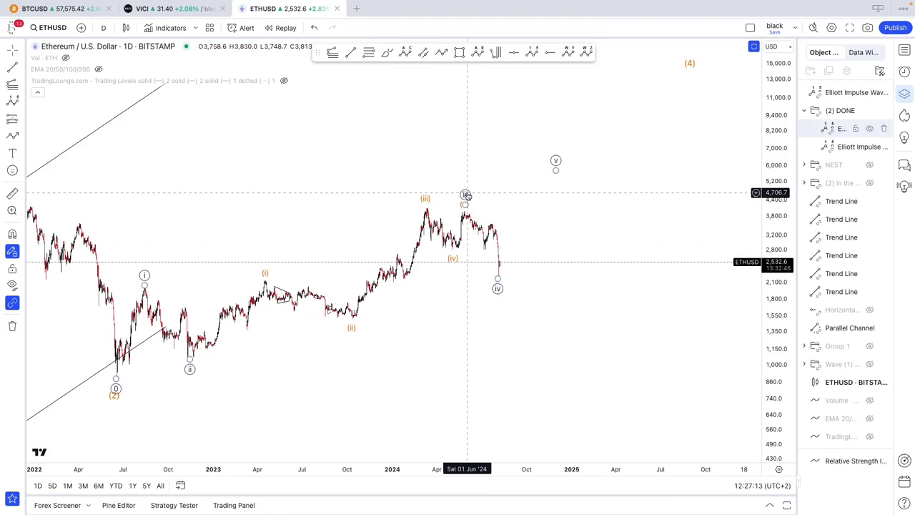
{"action": "left_click_drag", "start_coordinate": [466, 203], "coordinate": [484, 144]}
{"action": "left_click", "coordinate": [472, 262]}
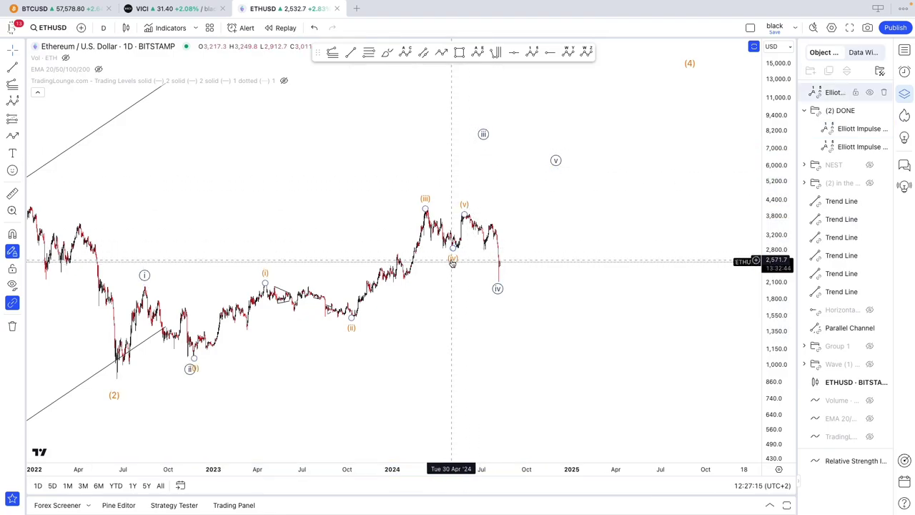
- Move circled wave iii down to just above wave (v) and lower circled wave v to about 4,700 in December 2024
{"action": "left_click", "coordinate": [512, 278]}
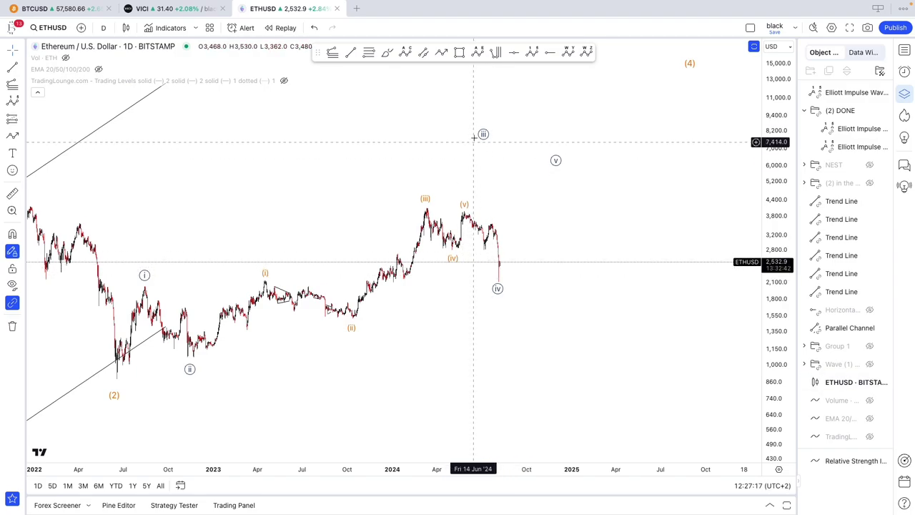
{"action": "left_click_drag", "start_coordinate": [483, 134], "coordinate": [438, 197]}
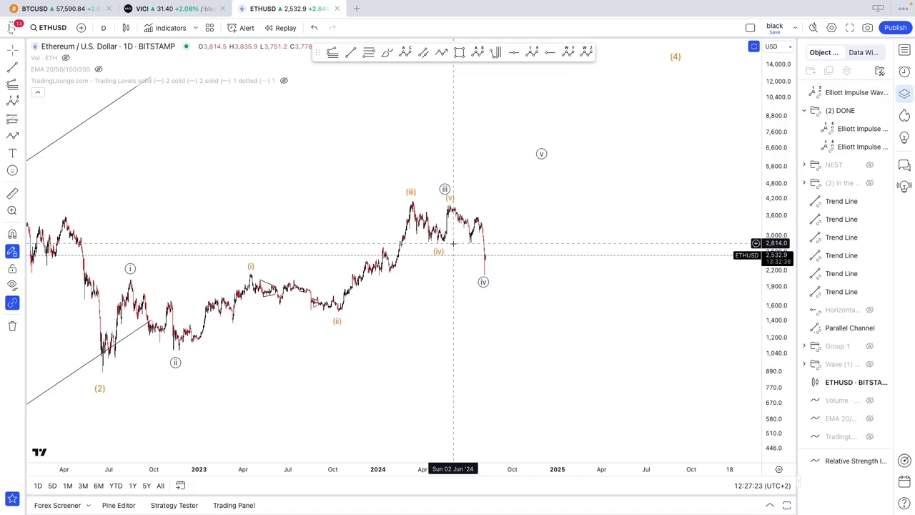
{"action": "scroll", "coordinate": [454, 244], "scroll_direction": "down", "scroll_amount": 3}
{"action": "scroll", "coordinate": [453, 244], "scroll_direction": "up", "scroll_amount": 4}
{"action": "left_click_drag", "start_coordinate": [455, 243], "coordinate": [548, 236]}
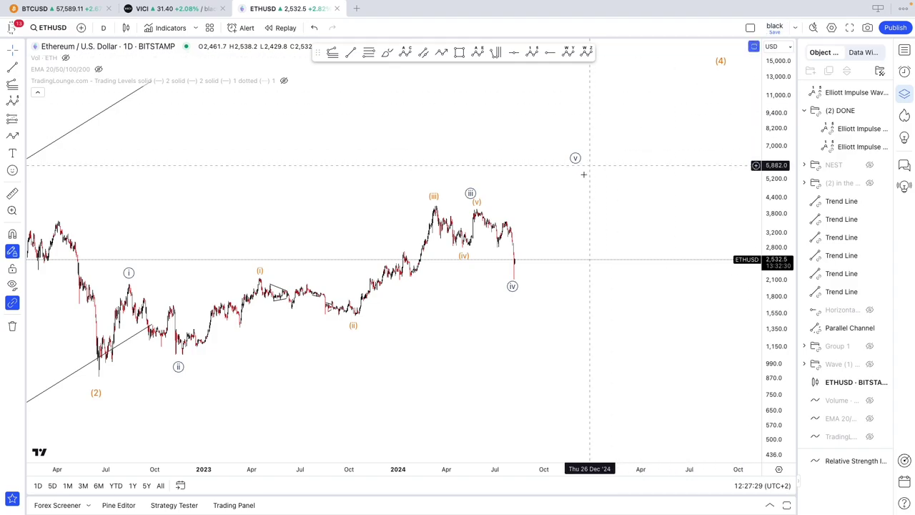
{"action": "left_click_drag", "start_coordinate": [576, 158], "coordinate": [585, 193]}
{"action": "left_click", "coordinate": [530, 250]}
- Examine the ETHUSD wave count from the 2021 wave (1) high through wave (2) to the projected circled wave v
{"action": "scroll", "coordinate": [530, 250], "scroll_direction": "down", "scroll_amount": 5}
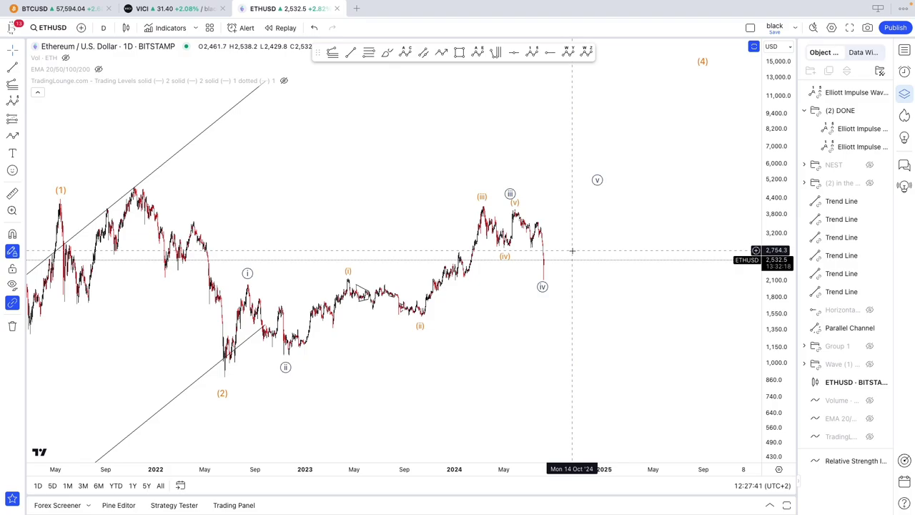
{"action": "scroll", "coordinate": [569, 253], "scroll_direction": "up", "scroll_amount": 1}
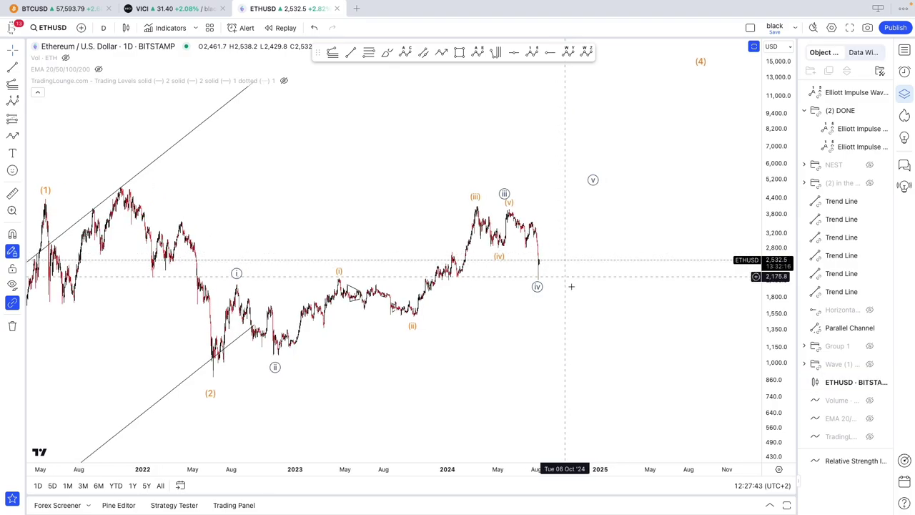
{"action": "scroll", "coordinate": [589, 311], "scroll_direction": "up", "scroll_amount": 2}
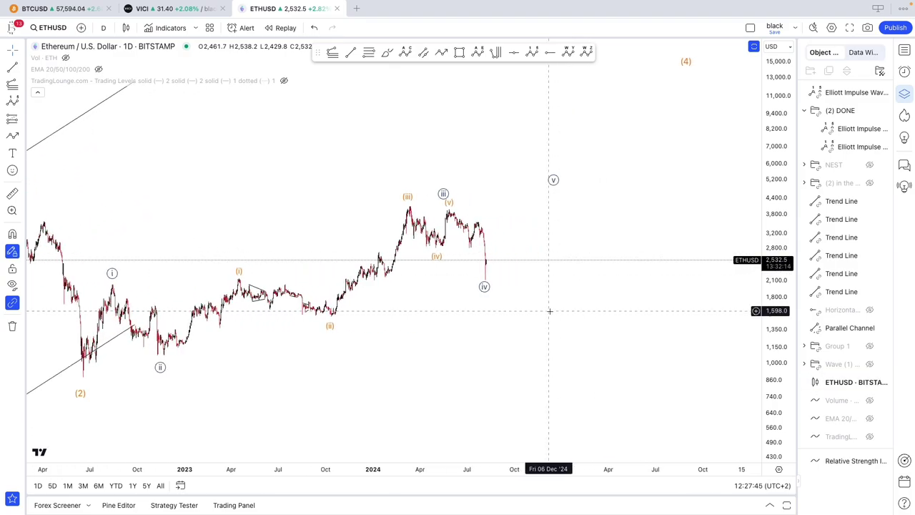
{"action": "scroll", "coordinate": [725, 360], "scroll_direction": "left", "scroll_amount": 2}
{"action": "scroll", "coordinate": [678, 366], "scroll_direction": "down", "scroll_amount": 6}
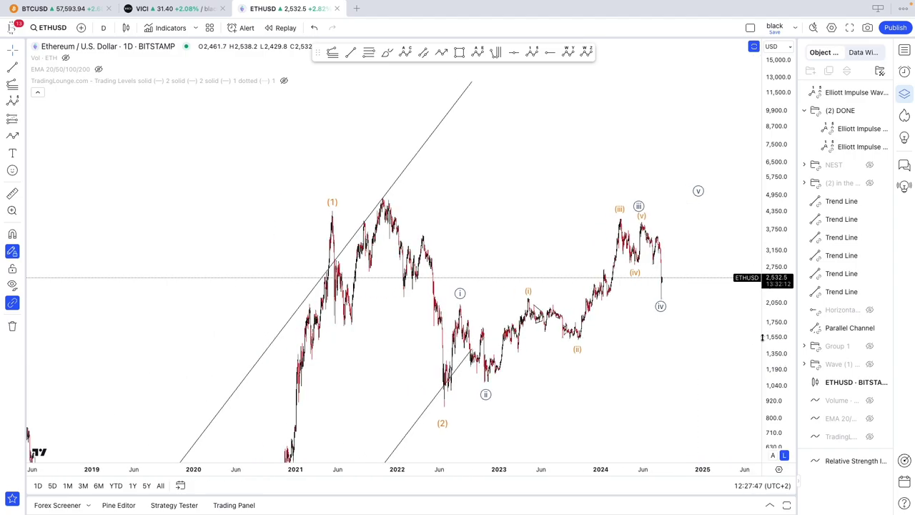
{"action": "left_click_drag", "start_coordinate": [776, 344], "coordinate": [776, 375]}
{"action": "scroll", "coordinate": [644, 348], "scroll_direction": "up", "scroll_amount": 4}
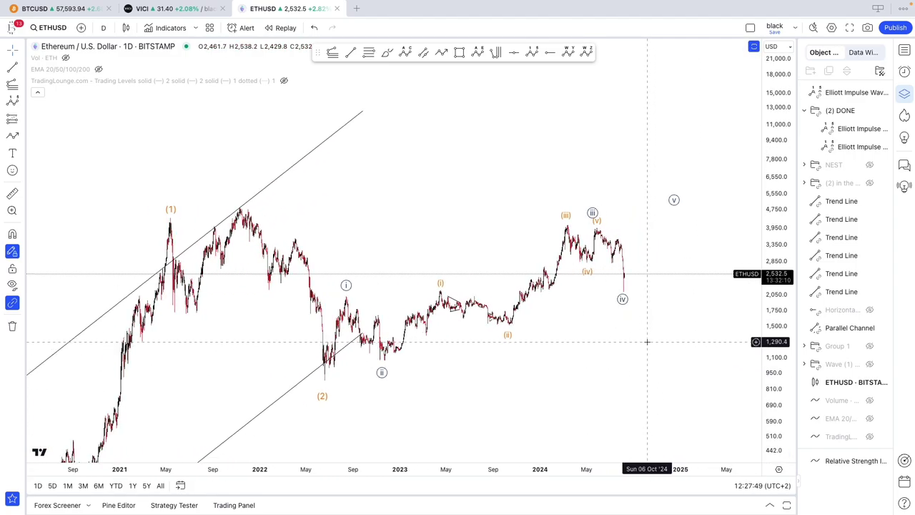
{"action": "scroll", "coordinate": [679, 342], "scroll_direction": "up", "scroll_amount": 4}
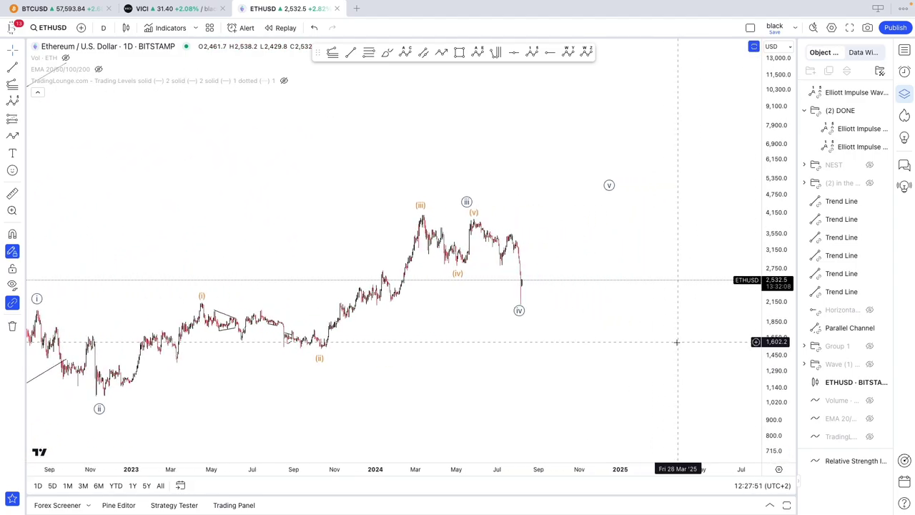
{"action": "scroll", "coordinate": [677, 319], "scroll_direction": "down", "scroll_amount": 1}
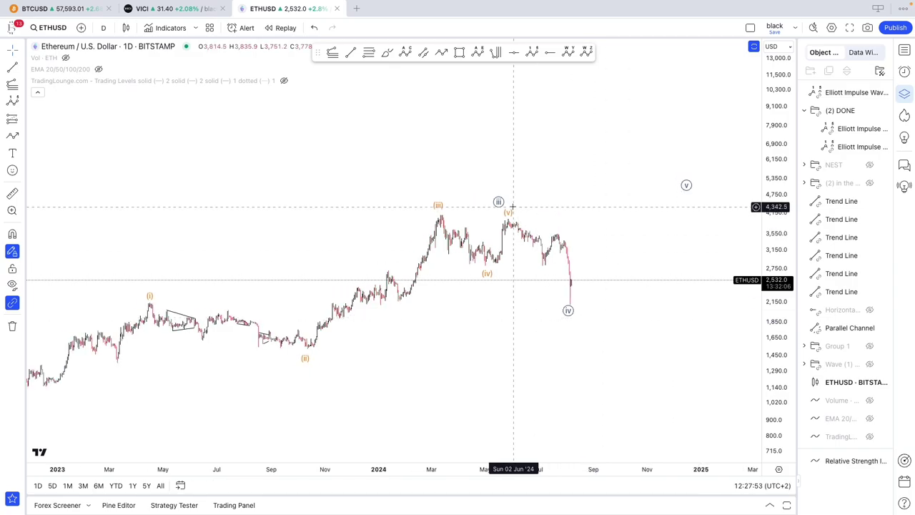
- Centre circled wave iii above wave (v) and put the orange impulse into the (2) DONE group
{"action": "mouse_move", "coordinate": [499, 211]}
{"action": "left_mouse_down"}
{"action": "mouse_move", "coordinate": [503, 203]}
{"action": "mouse_move", "coordinate": [507, 211]}
{"action": "left_mouse_up"}
{"action": "left_click_drag", "start_coordinate": [821, 94], "coordinate": [823, 112]}
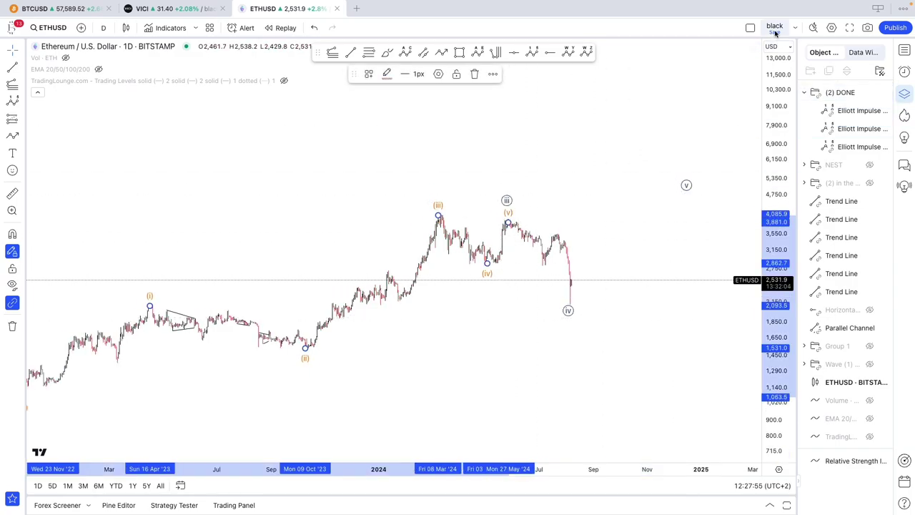
- Draw a trend-based Fib extension in May and June 2024 from about 3,990 to 2,825 and back to 3,577
{"action": "scroll", "coordinate": [656, 205], "scroll_direction": "up", "scroll_amount": 2}
{"action": "scroll", "coordinate": [657, 205], "scroll_direction": "up", "scroll_amount": 2}
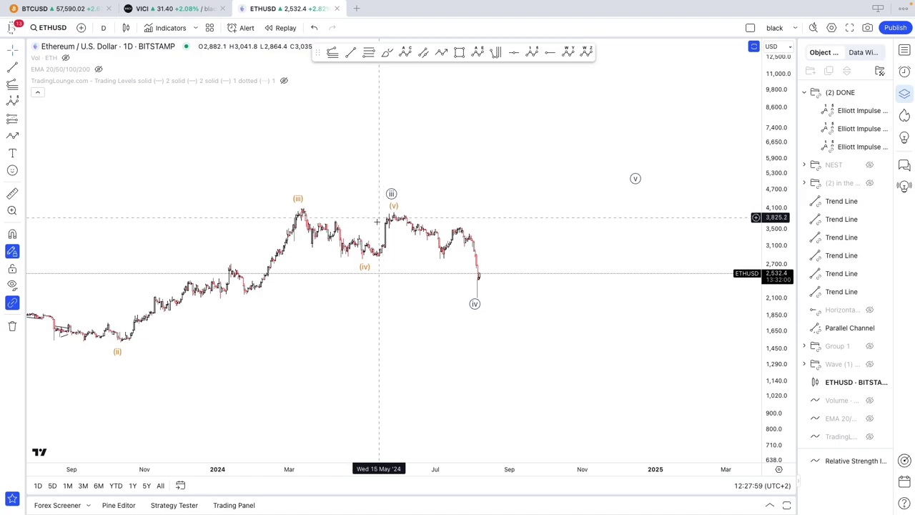
{"action": "left_click", "coordinate": [333, 54]}
{"action": "left_click", "coordinate": [376, 212]}
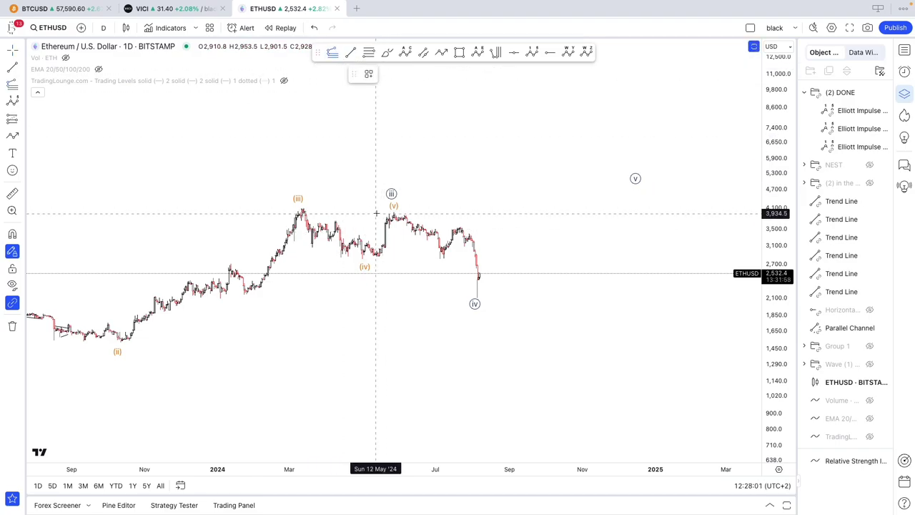
{"action": "left_click", "coordinate": [398, 257]}
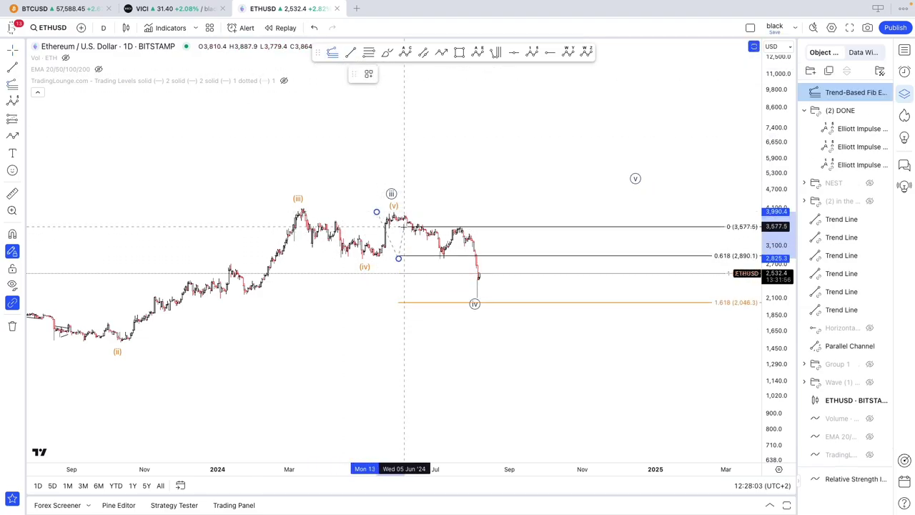
{"action": "left_click", "coordinate": [404, 227]}
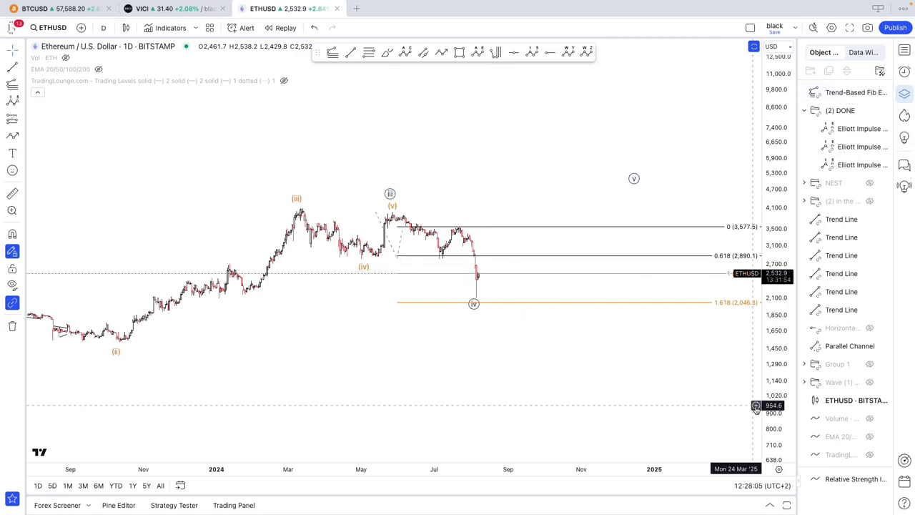
- Nudge circled wave iv onto the 5 August 2024 low, at the 1.618 extension level
{"action": "scroll", "coordinate": [622, 383], "scroll_direction": "up", "scroll_amount": 3}
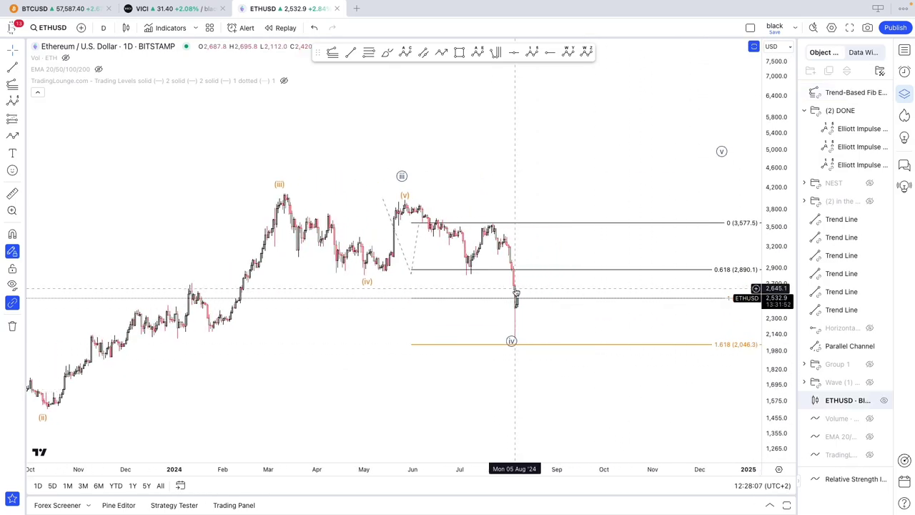
{"action": "left_click_drag", "start_coordinate": [510, 339], "coordinate": [514, 341]}
{"action": "scroll", "coordinate": [554, 331], "scroll_direction": "down", "scroll_amount": 3}
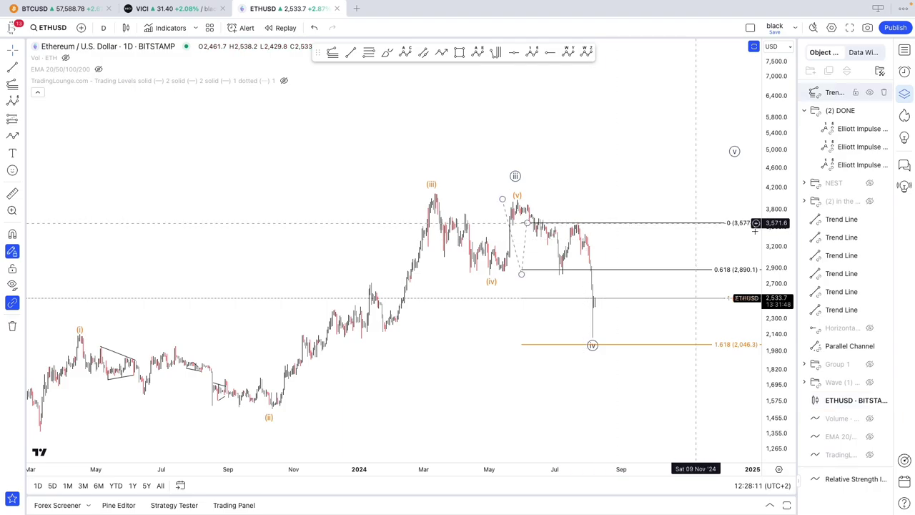
- Add the Fib extension to the (2) DONE group and check the group by hiding and showing it
{"action": "scroll", "coordinate": [733, 245], "scroll_direction": "down", "scroll_amount": 5}
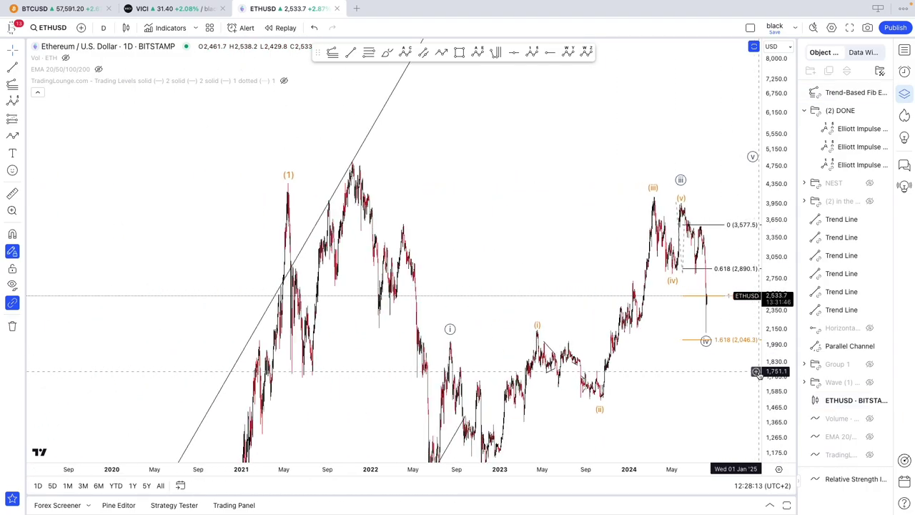
{"action": "scroll", "coordinate": [776, 382], "scroll_direction": "down", "scroll_amount": 5}
{"action": "left_click_drag", "start_coordinate": [695, 375], "coordinate": [611, 352]}
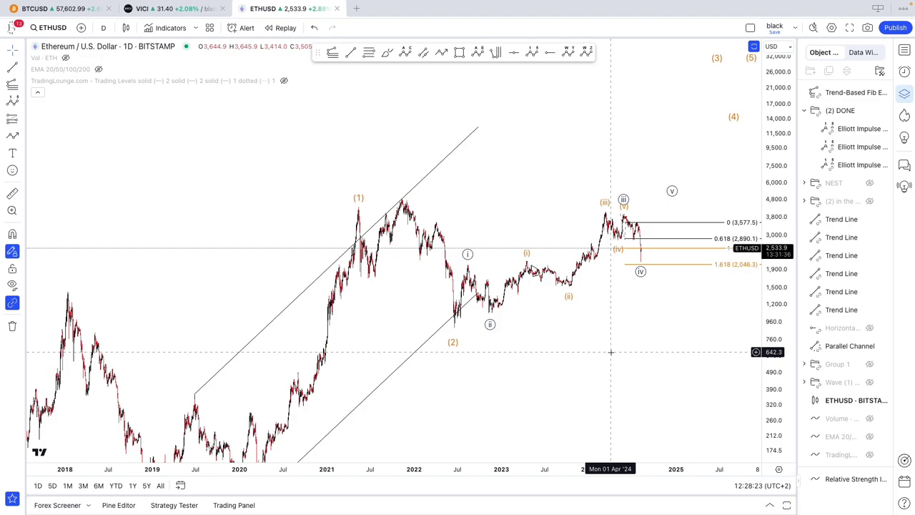
{"action": "scroll", "coordinate": [612, 351], "scroll_direction": "down", "scroll_amount": 1}
{"action": "scroll", "coordinate": [766, 384], "scroll_direction": "down", "scroll_amount": 5}
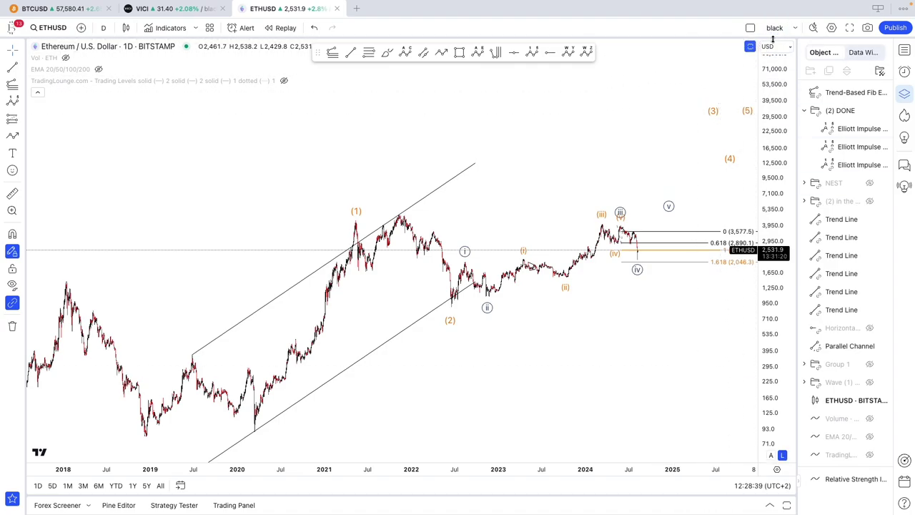
{"action": "left_click_drag", "start_coordinate": [833, 95], "coordinate": [834, 111]}
{"action": "left_click", "coordinate": [869, 94]}
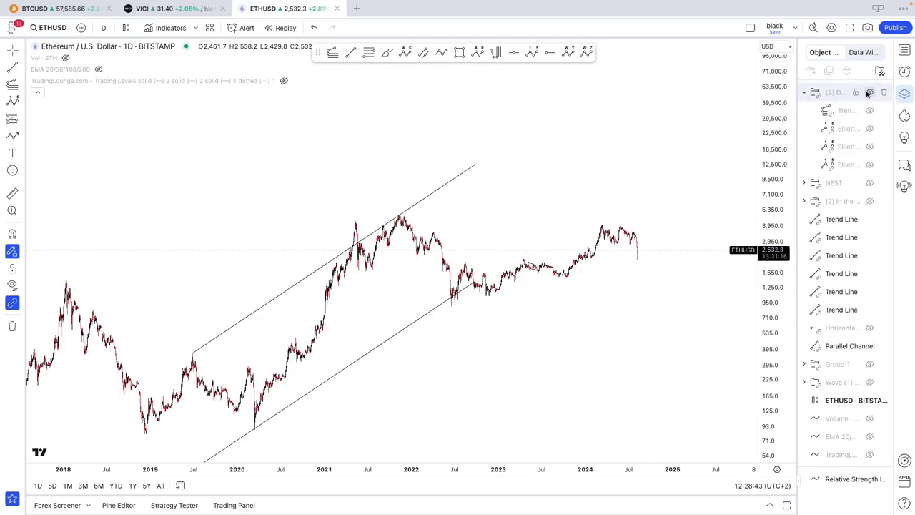
{"action": "left_click", "coordinate": [868, 94]}
- Switch the chart to SOLUSD from the crypto watchlist and close the watchlist
{"action": "left_click", "coordinate": [906, 52]}
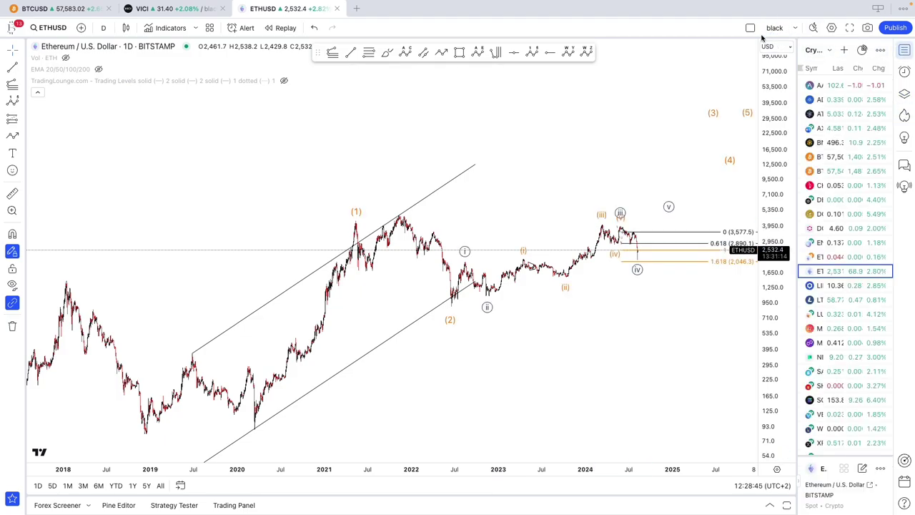
{"action": "left_click", "coordinate": [846, 387]}
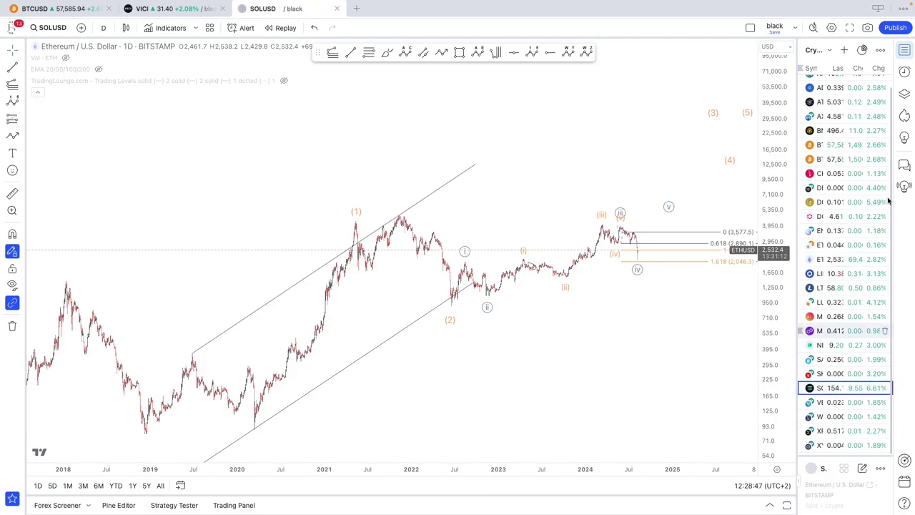
{"action": "left_click", "coordinate": [906, 52]}
- Examine the SOLUSD wave count from the 2020 low to the projected waves (3), (4) and (5)
{"action": "scroll", "coordinate": [774, 262], "scroll_direction": "up", "scroll_amount": 6}
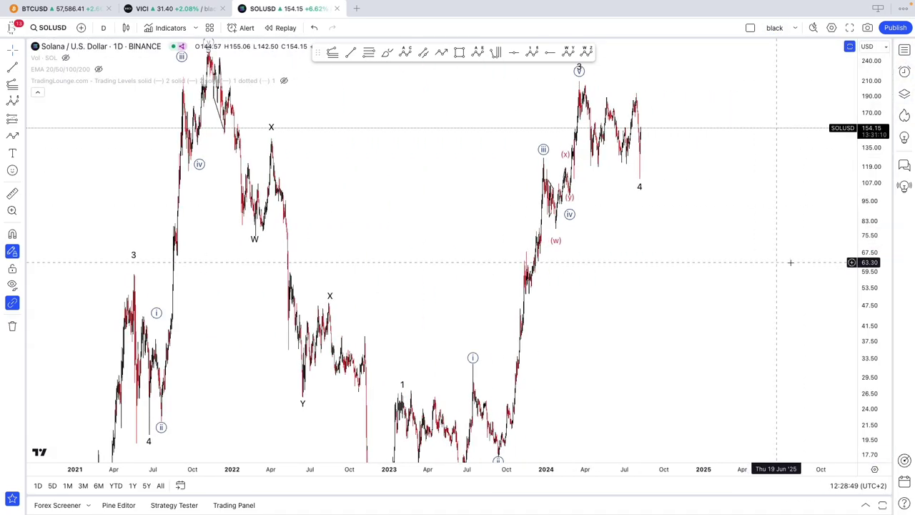
{"action": "left_click_drag", "start_coordinate": [861, 326], "coordinate": [860, 451]}
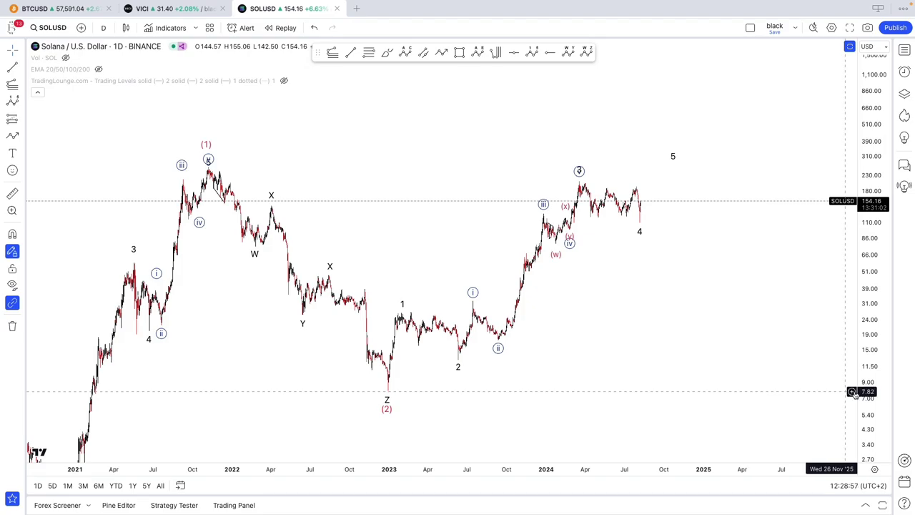
{"action": "left_click_drag", "start_coordinate": [879, 392], "coordinate": [877, 417]}
{"action": "scroll", "coordinate": [663, 401], "scroll_direction": "down", "scroll_amount": 6}
{"action": "scroll", "coordinate": [663, 400], "scroll_direction": "up", "scroll_amount": 6}
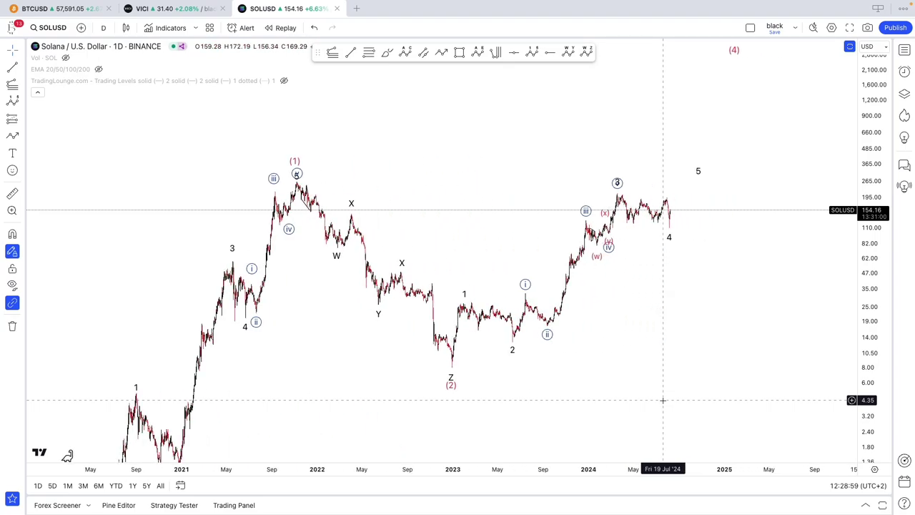
{"action": "left_click_drag", "start_coordinate": [660, 388], "coordinate": [770, 360]}
{"action": "left_click_drag", "start_coordinate": [866, 344], "coordinate": [860, 397]}
{"action": "scroll", "coordinate": [754, 368], "scroll_direction": "down", "scroll_amount": 3}
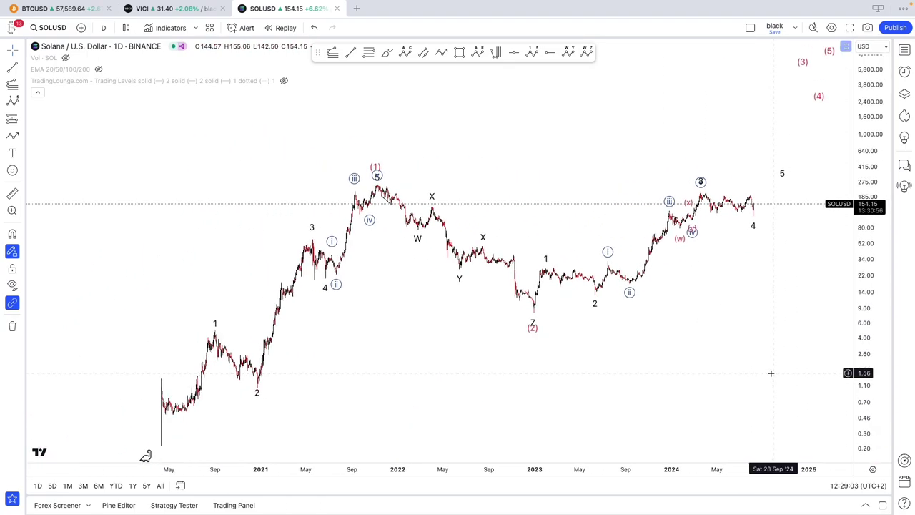
{"action": "left_click_drag", "start_coordinate": [765, 371], "coordinate": [725, 369]}
{"action": "scroll", "coordinate": [723, 367], "scroll_direction": "up", "scroll_amount": 2}
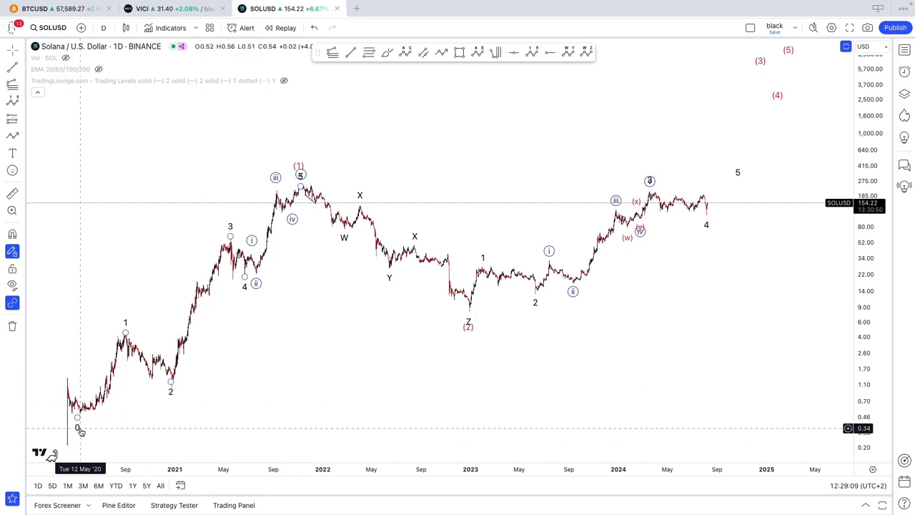
- Raise the SOLUSD wave (1) label slightly above the November 2021 high
{"action": "left_click", "coordinate": [300, 163]}
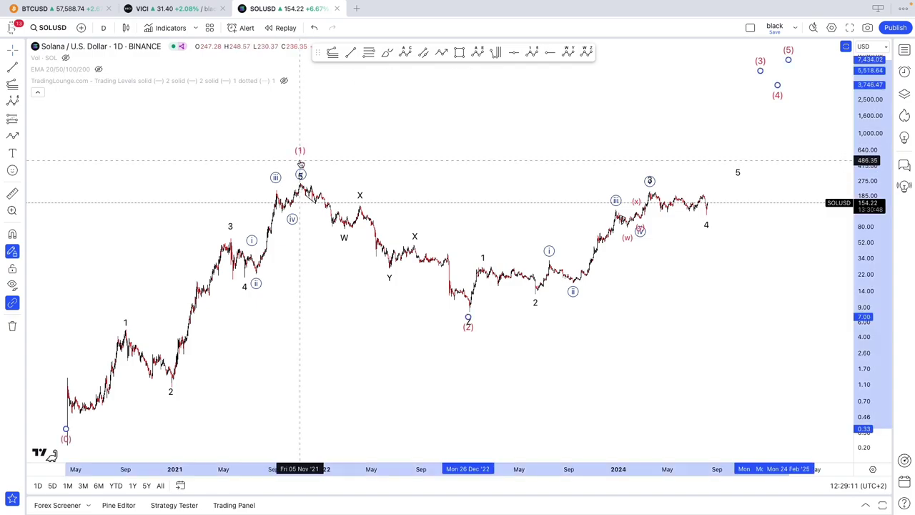
{"action": "left_click_drag", "start_coordinate": [301, 163], "coordinate": [300, 173]}
{"action": "left_click", "coordinate": [329, 163]}
- Move wave (3) to about 2,000 near April 2025 and raise wave 5 to about 360 in late October 2024
{"action": "left_click_drag", "start_coordinate": [417, 156], "coordinate": [376, 155]}
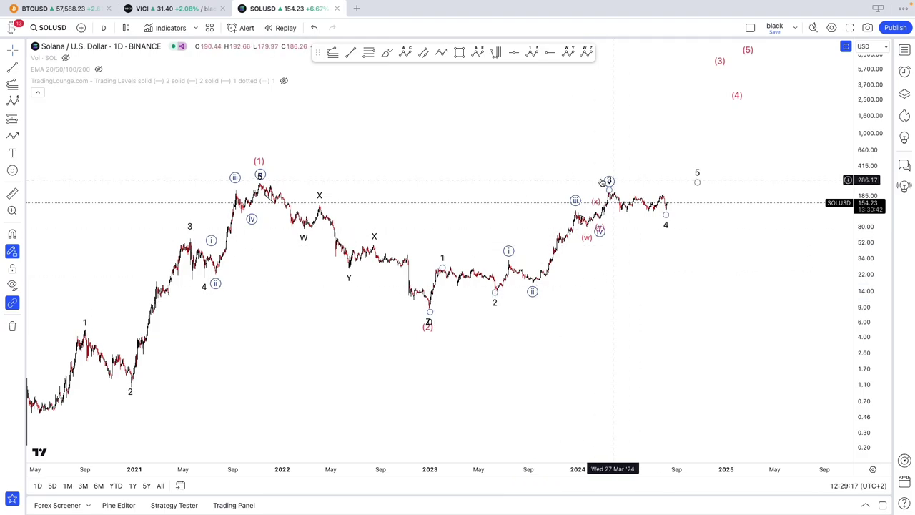
{"action": "left_click_drag", "start_coordinate": [573, 183], "coordinate": [523, 215]}
{"action": "left_click_drag", "start_coordinate": [670, 103], "coordinate": [713, 139]}
{"action": "left_click_drag", "start_coordinate": [685, 171], "coordinate": [669, 169]}
{"action": "left_click_drag", "start_coordinate": [632, 212], "coordinate": [633, 201]}
{"action": "left_click", "coordinate": [618, 246]}
- Shift wave 5 slightly to 28 October 2024 at about 357
{"action": "left_click_drag", "start_coordinate": [871, 372], "coordinate": [870, 290]}
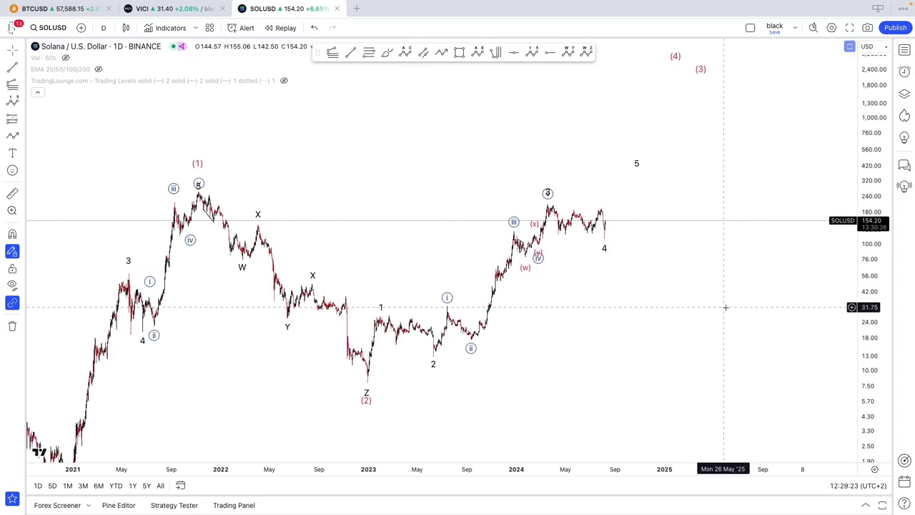
{"action": "scroll", "coordinate": [726, 307], "scroll_direction": "up", "scroll_amount": 3}
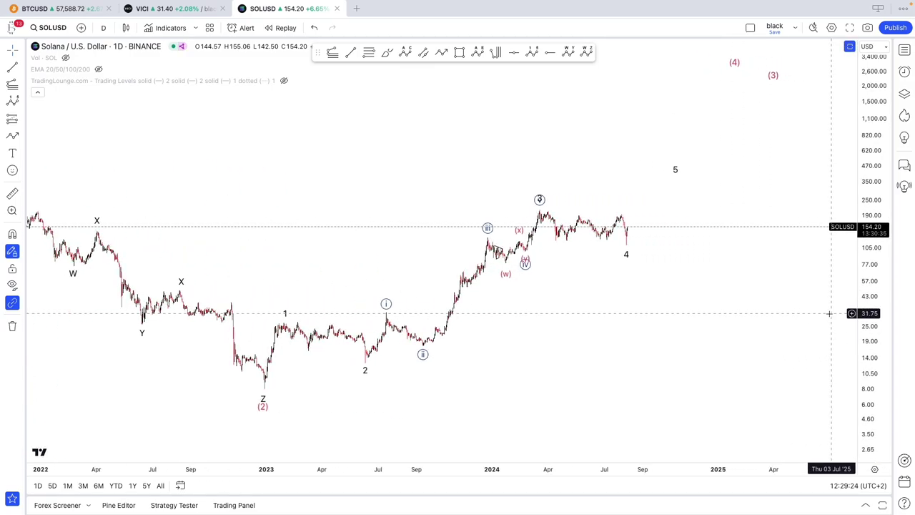
{"action": "left_click", "coordinate": [679, 178]}
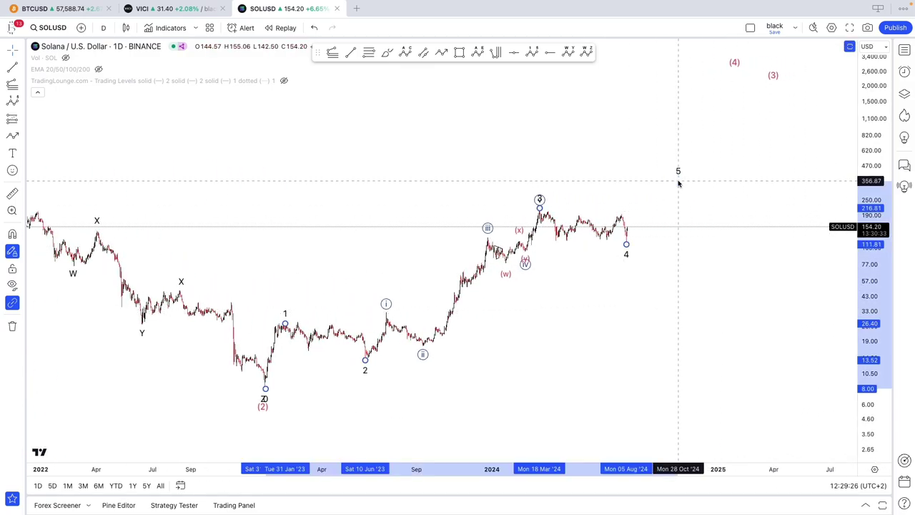
{"action": "left_click", "coordinate": [646, 226]}
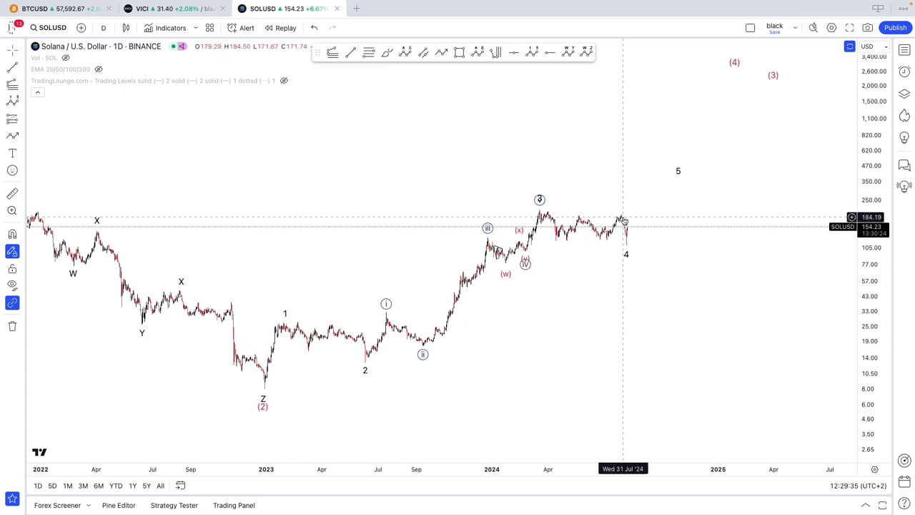
{"action": "scroll", "coordinate": [650, 346], "scroll_direction": "up", "scroll_amount": 5}
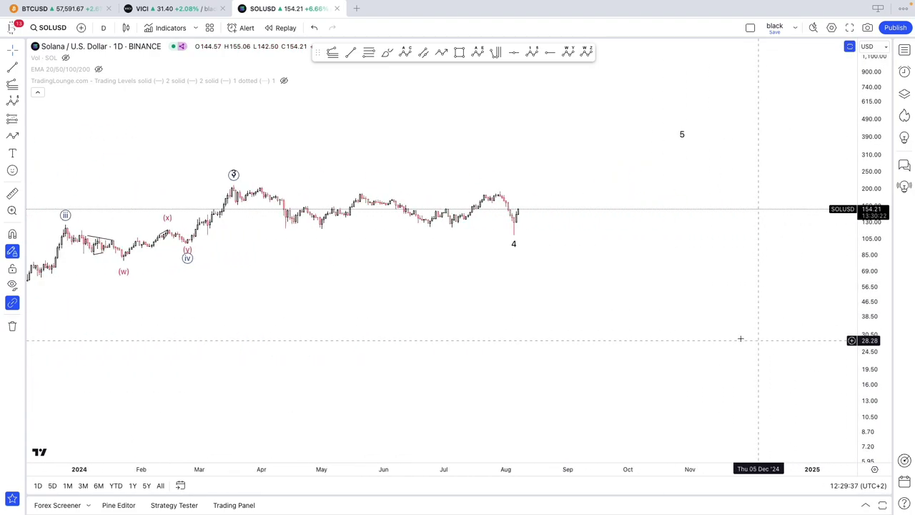
- Set the impulse count running from the December 2022 low to the projected wave 5 to Minute degree in dark navy
{"action": "left_click", "coordinate": [515, 245]}
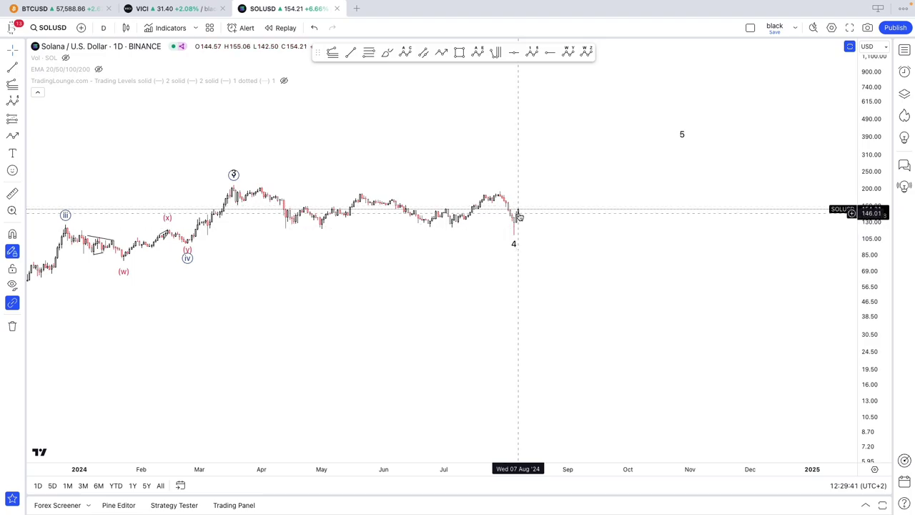
{"action": "scroll", "coordinate": [520, 212], "scroll_direction": "down", "scroll_amount": 6}
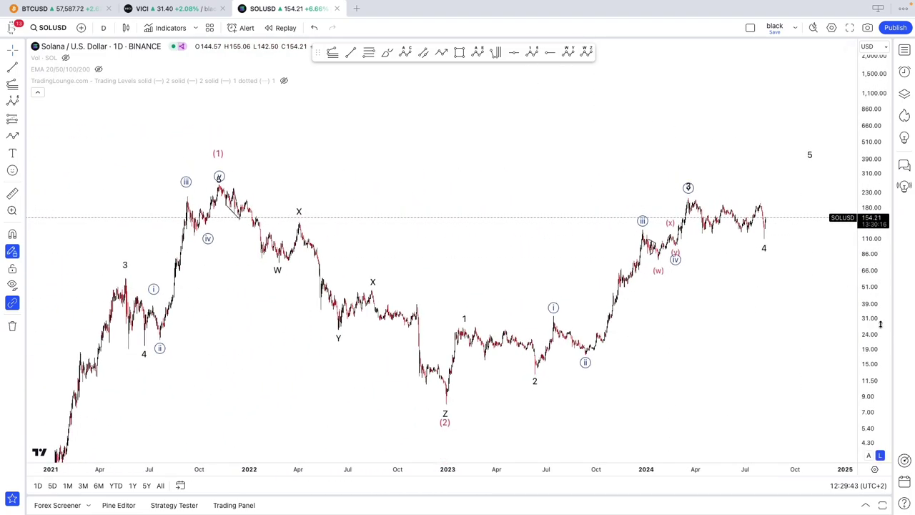
{"action": "scroll", "coordinate": [760, 312], "scroll_direction": "down", "scroll_amount": 5}
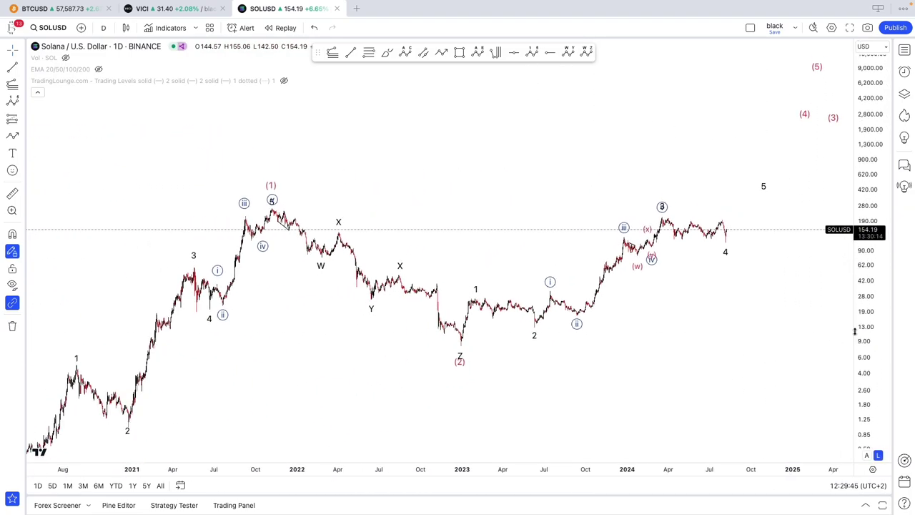
{"action": "scroll", "coordinate": [783, 332], "scroll_direction": "up", "scroll_amount": 3}
{"action": "left_click_drag", "start_coordinate": [872, 338], "coordinate": [872, 306]}
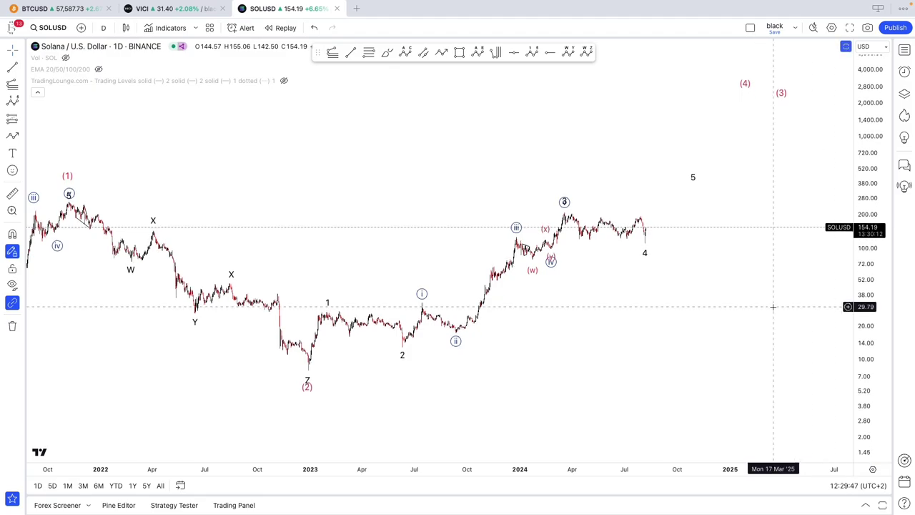
{"action": "scroll", "coordinate": [774, 307], "scroll_direction": "down", "scroll_amount": 3}
{"action": "left_click_drag", "start_coordinate": [766, 310], "coordinate": [748, 314]}
{"action": "scroll", "coordinate": [749, 313], "scroll_direction": "down", "scroll_amount": 2}
{"action": "right_click", "coordinate": [728, 181]}
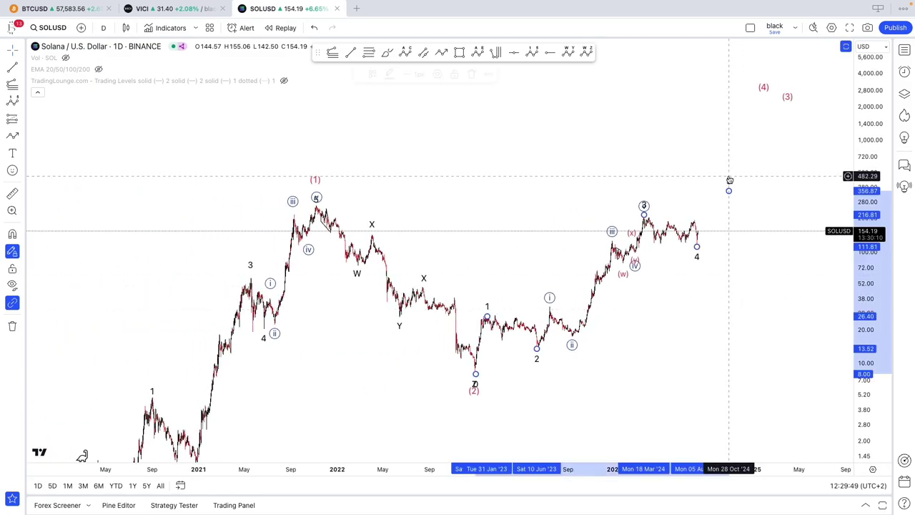
{"action": "mouse_move", "coordinate": [780, 416]}
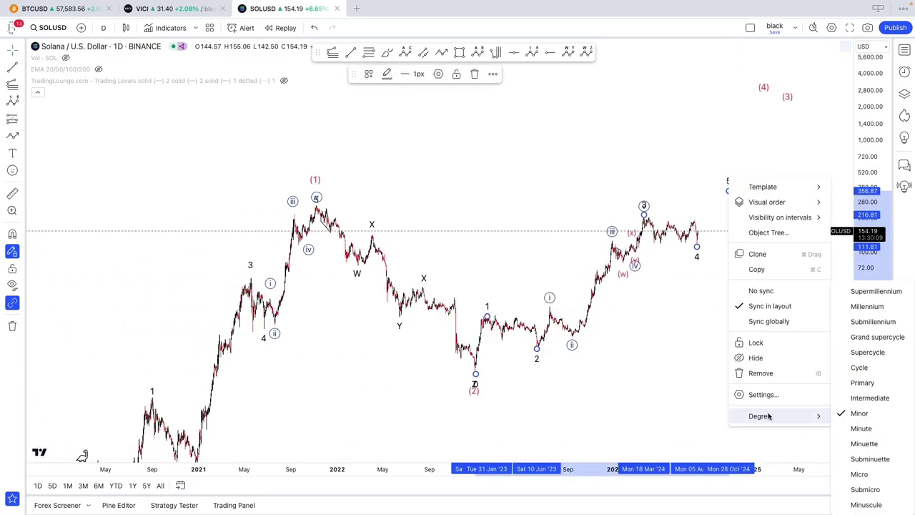
{"action": "left_click", "coordinate": [845, 429]}
{"action": "left_click", "coordinate": [387, 74]}
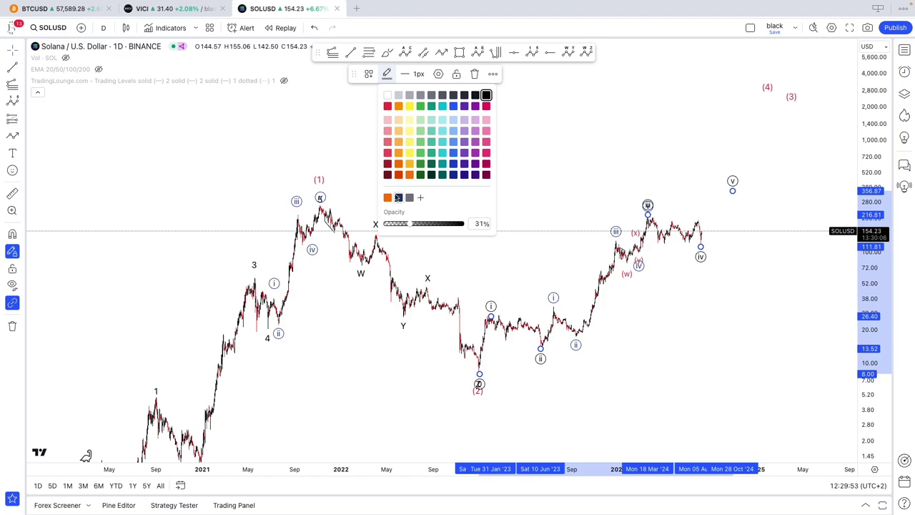
{"action": "left_click", "coordinate": [398, 198]}
- Set the sub-wave impulse from mid-2023 to the March 2024 high to Minuette degree and colour it orange
{"action": "left_click", "coordinate": [565, 301]}
{"action": "right_click", "coordinate": [554, 300]}
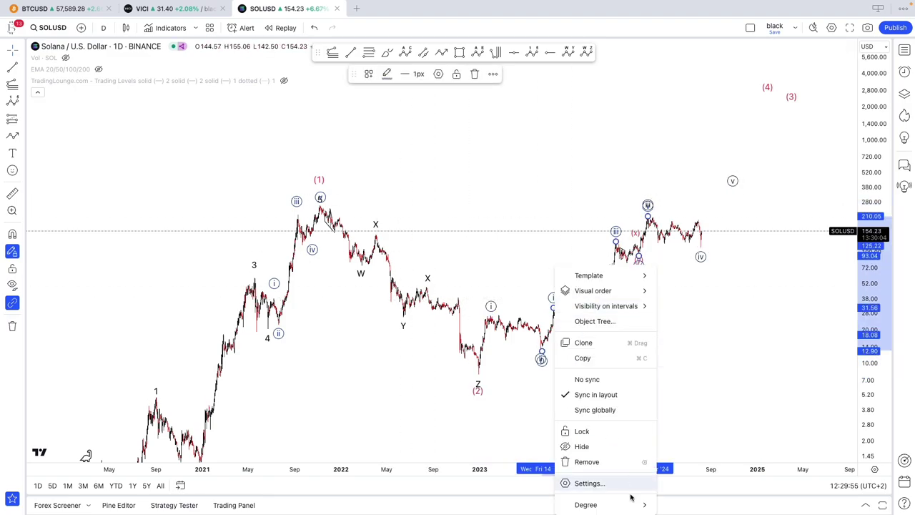
{"action": "mouse_move", "coordinate": [630, 504]}
{"action": "left_click", "coordinate": [685, 439]}
{"action": "left_click", "coordinate": [387, 74]}
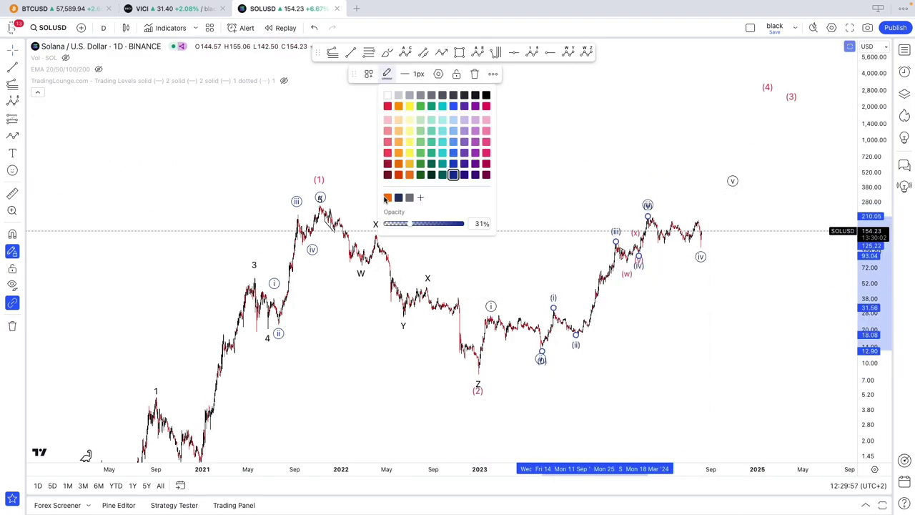
{"action": "left_click", "coordinate": [386, 197]}
- Try Micro degree on the early-2024 (w)-(x)-(y) correction and delete that correction from the chart
{"action": "right_click", "coordinate": [632, 234]}
{"action": "mouse_move", "coordinate": [696, 468]}
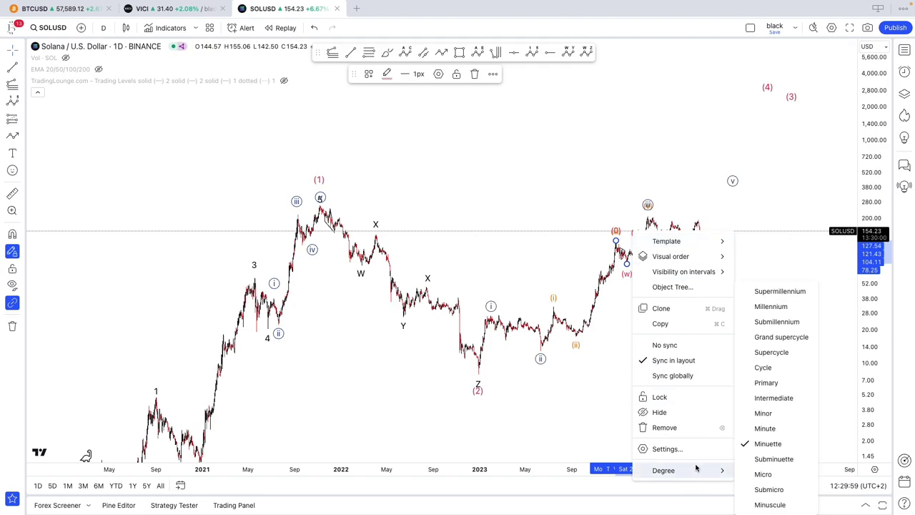
{"action": "left_click", "coordinate": [758, 474]}
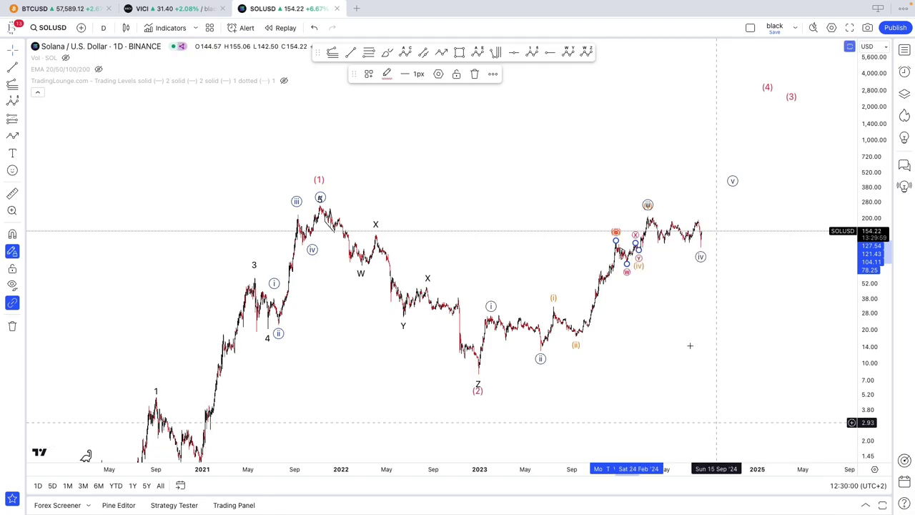
{"action": "left_click", "coordinate": [474, 75]}
- Draw an impulse wave from the December 2022 low through about 559, 163, 3,148 and 1,741 to about 4,448
{"action": "scroll", "coordinate": [500, 64], "scroll_direction": "right", "scroll_amount": 3}
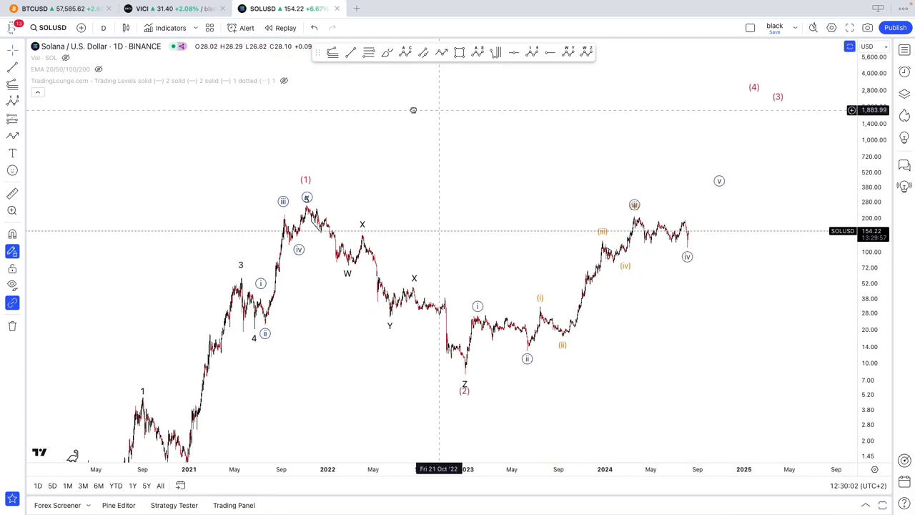
{"action": "left_click", "coordinate": [529, 53]}
{"action": "left_click", "coordinate": [383, 369]}
{"action": "left_click", "coordinate": [641, 167]}
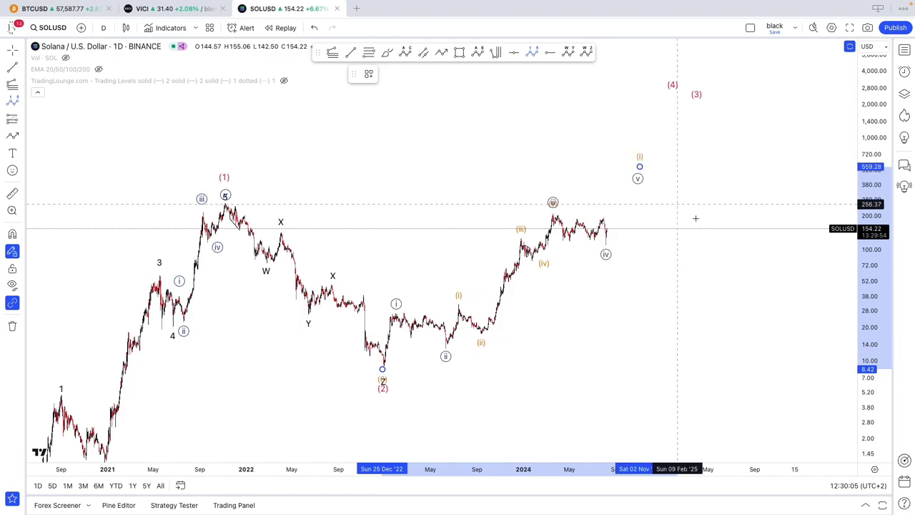
{"action": "left_click", "coordinate": [704, 226]}
{"action": "left_click", "coordinate": [774, 82]}
{"action": "left_click", "coordinate": [799, 111]}
{"action": "left_click", "coordinate": [816, 66]}
- Set the new projected impulse wave to Minor degree and colour it grey
{"action": "right_click", "coordinate": [816, 68]}
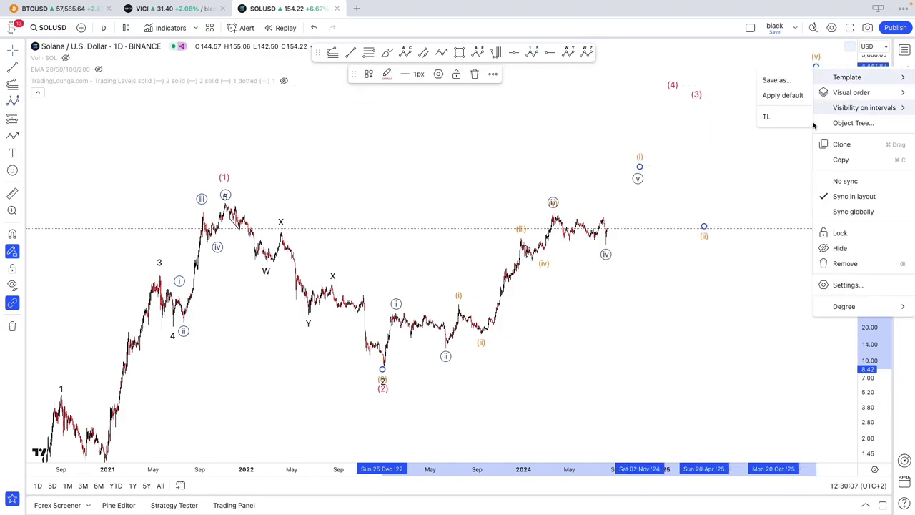
{"action": "mouse_move", "coordinate": [837, 306]}
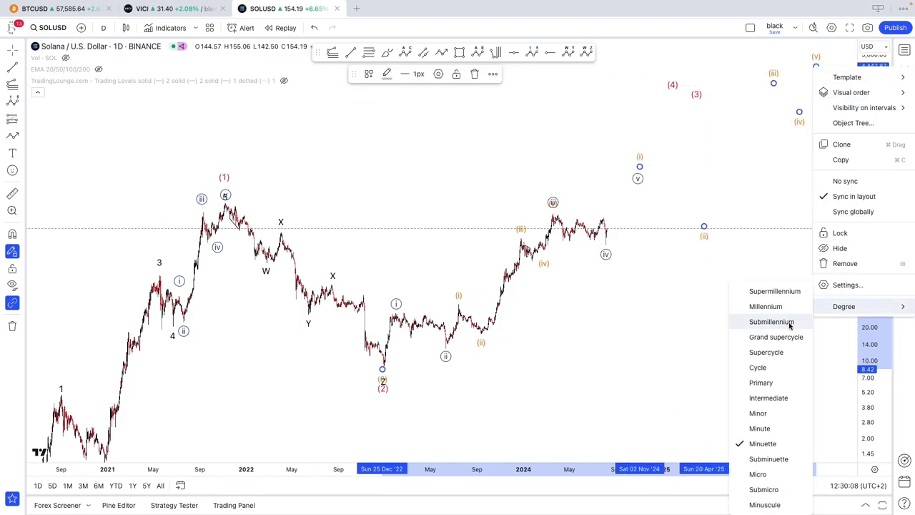
{"action": "left_click", "coordinate": [758, 414]}
{"action": "left_click", "coordinate": [386, 74]}
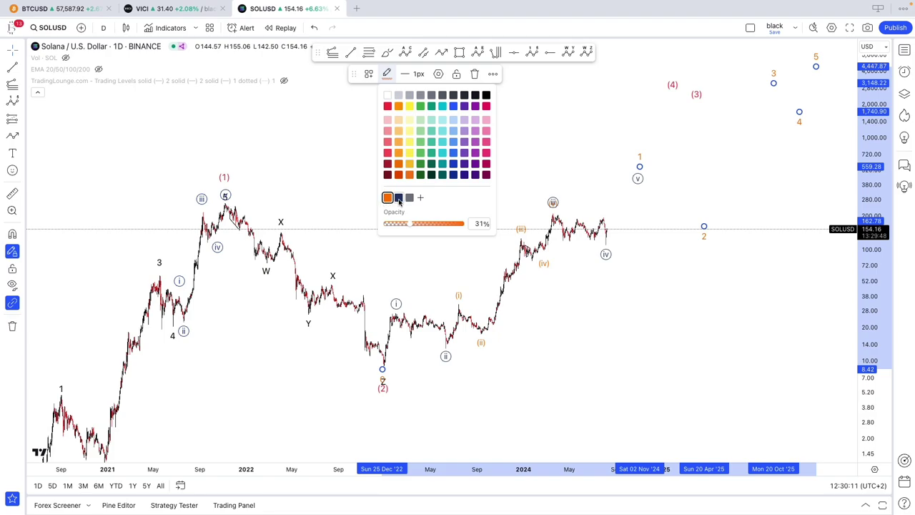
{"action": "left_click", "coordinate": [410, 198]}
{"action": "scroll", "coordinate": [456, 208], "scroll_direction": "up", "scroll_amount": 2}
{"action": "scroll", "coordinate": [496, 215], "scroll_direction": "down", "scroll_amount": 3}
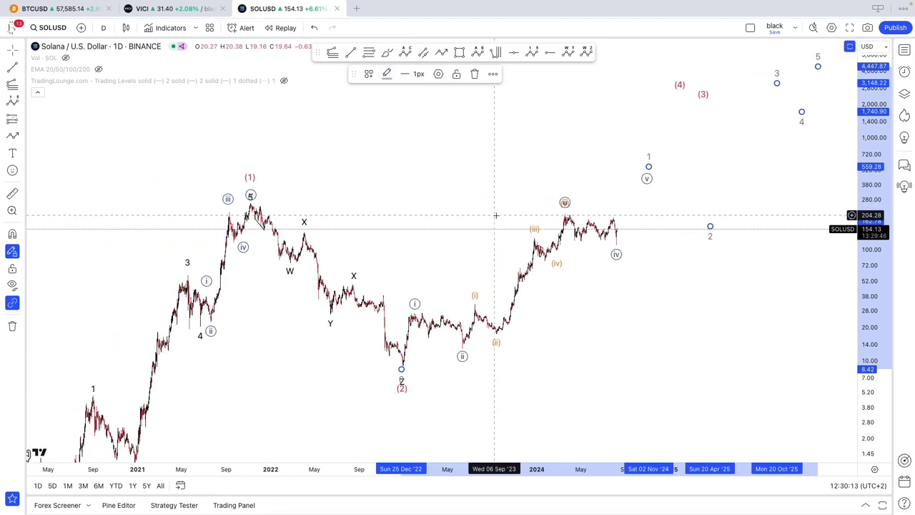
- Remove the older visible bullish drawing group and display the bearish group on the chart
{"action": "left_click", "coordinate": [905, 50]}
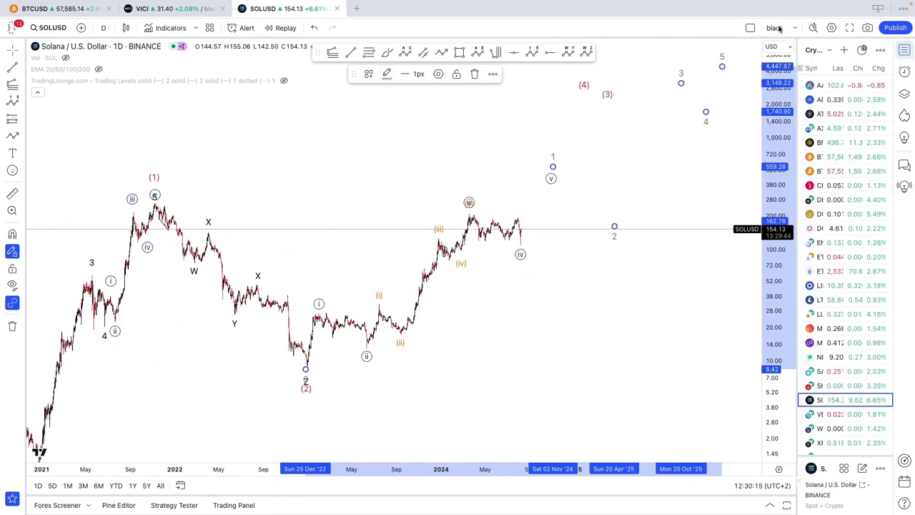
{"action": "left_click", "coordinate": [775, 31]}
{"action": "left_click_drag", "start_coordinate": [716, 176], "coordinate": [713, 190]}
{"action": "left_click", "coordinate": [905, 94]}
{"action": "left_click_drag", "start_coordinate": [763, 166], "coordinate": [748, 204]}
{"action": "scroll", "coordinate": [724, 184], "scroll_direction": "down", "scroll_amount": 2}
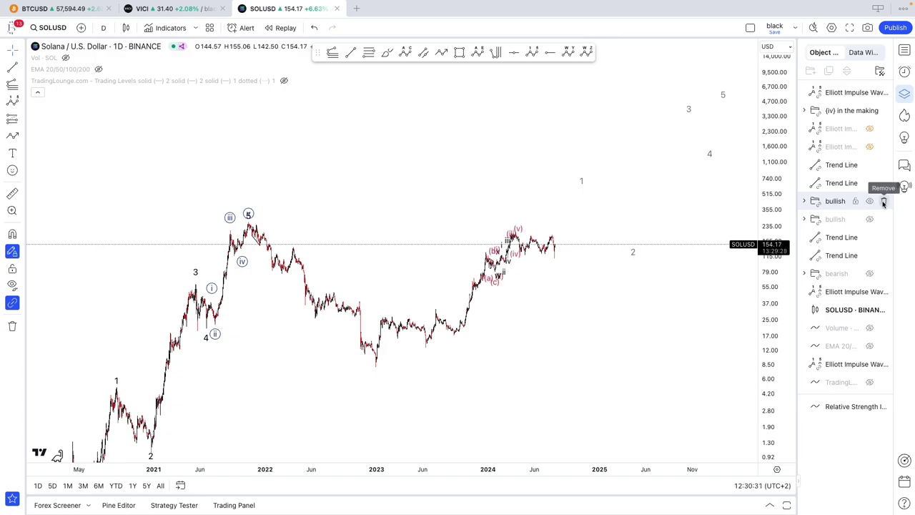
{"action": "left_click", "coordinate": [884, 203]}
{"action": "left_click", "coordinate": [869, 257]}
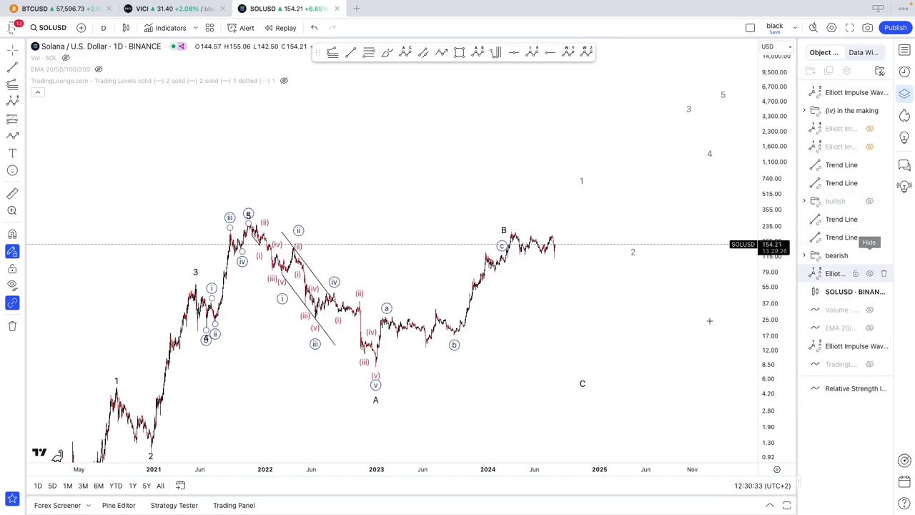
- Reposition circled b at the June 2023 low, circled c and B near September 2024, and black 5 above circled v at the November 2021 high
{"action": "left_click_drag", "start_coordinate": [428, 295], "coordinate": [409, 309]}
{"action": "left_click_drag", "start_coordinate": [521, 206], "coordinate": [537, 199]}
{"action": "left_click_drag", "start_coordinate": [478, 197], "coordinate": [546, 188]}
{"action": "left_click", "coordinate": [419, 308]}
{"action": "left_click_drag", "start_coordinate": [443, 314], "coordinate": [459, 319]}
{"action": "scroll", "coordinate": [429, 296], "scroll_direction": "up", "scroll_amount": 2}
{"action": "left_click", "coordinate": [197, 177]}
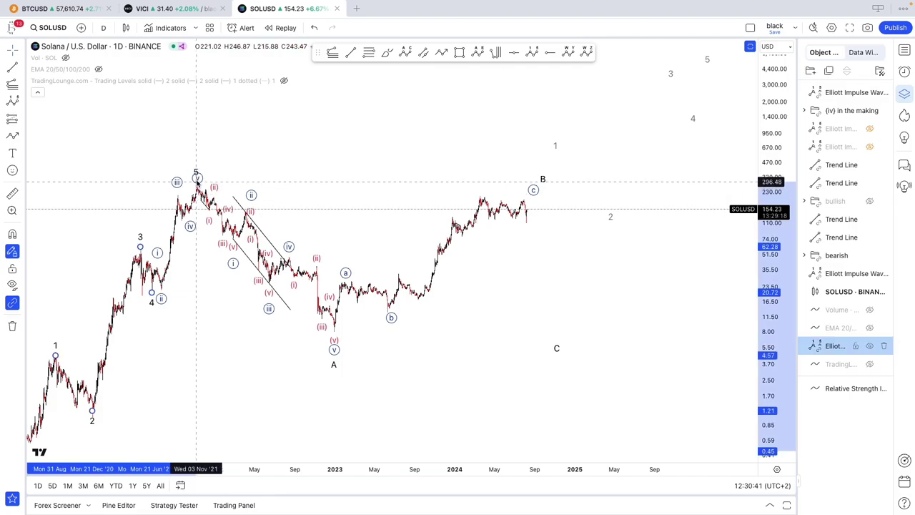
{"action": "scroll", "coordinate": [194, 172], "scroll_direction": "up", "scroll_amount": 1}
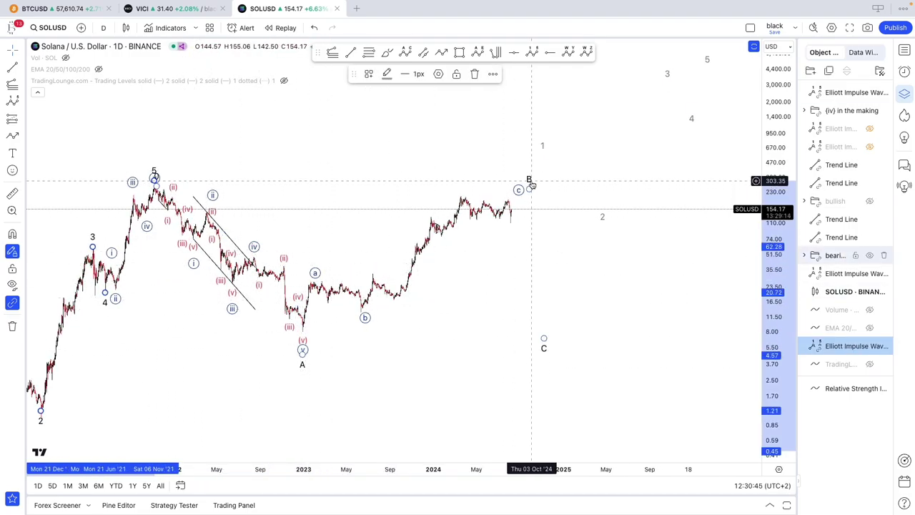
- Draw an impulse from the June 2023 low with points at about 31, 17.7, 196 and 114, ending at 252.51 on 24 November 2024
{"action": "left_click", "coordinate": [533, 53]}
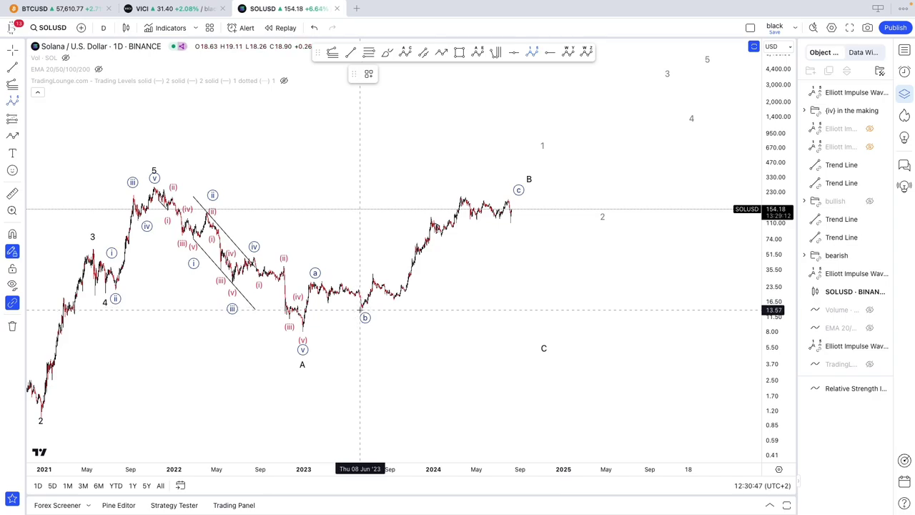
{"action": "left_click", "coordinate": [359, 309]}
{"action": "left_click", "coordinate": [392, 301]}
{"action": "left_click", "coordinate": [461, 199]}
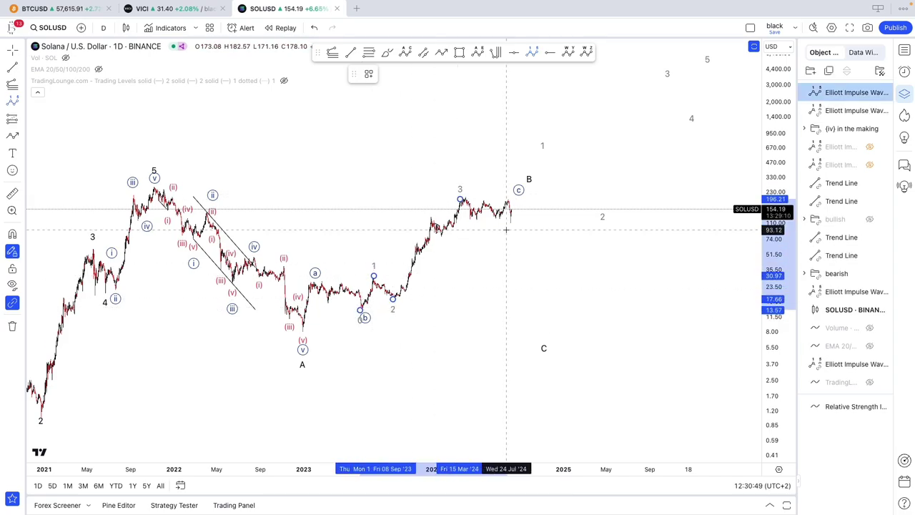
{"action": "left_click", "coordinate": [511, 221]}
{"action": "left_click", "coordinate": [550, 189]}
- Set the impulse from the June 2023 low to Minuette degree and colour it orange
{"action": "right_click", "coordinate": [550, 189]}
{"action": "mouse_move", "coordinate": [593, 428]}
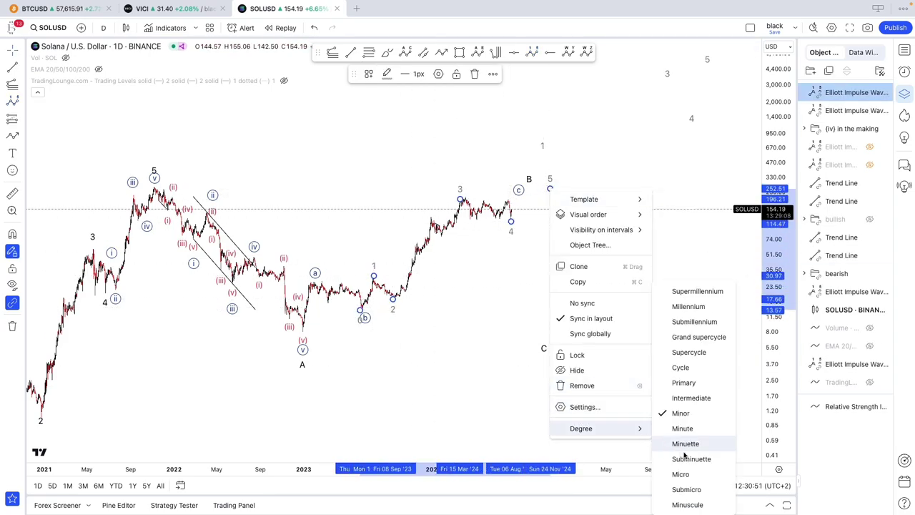
{"action": "left_click", "coordinate": [691, 442]}
{"action": "left_click", "coordinate": [387, 74]}
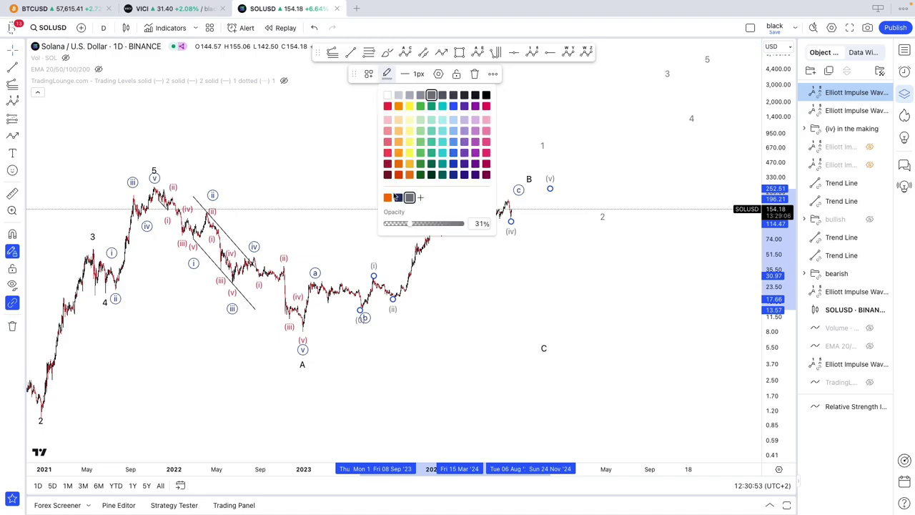
{"action": "left_click", "coordinate": [391, 107]}
- Move circled c and B above wave (v) in mid-November 2024 and put the grey 1–5 impulse in the hidden bullish group
{"action": "left_click_drag", "start_coordinate": [518, 191], "coordinate": [545, 176]}
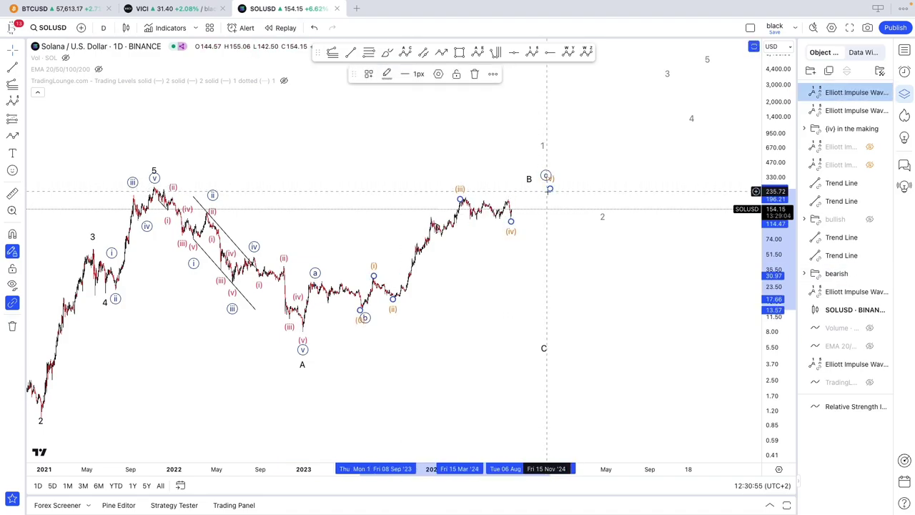
{"action": "left_click", "coordinate": [541, 145]}
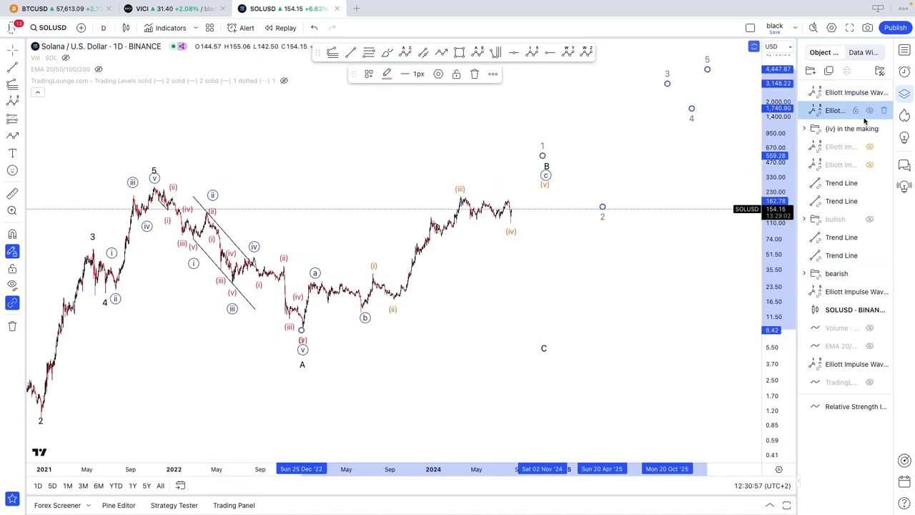
{"action": "mouse_move", "coordinate": [833, 113]}
{"action": "left_mouse_down"}
{"action": "mouse_move", "coordinate": [862, 228]}
{"action": "mouse_move", "coordinate": [833, 122]}
{"action": "left_mouse_up"}
{"action": "left_click", "coordinate": [870, 202]}
- Move wave C of the bearish count out to 20 October 2025 at about 4.67
{"action": "left_click", "coordinate": [701, 145]}
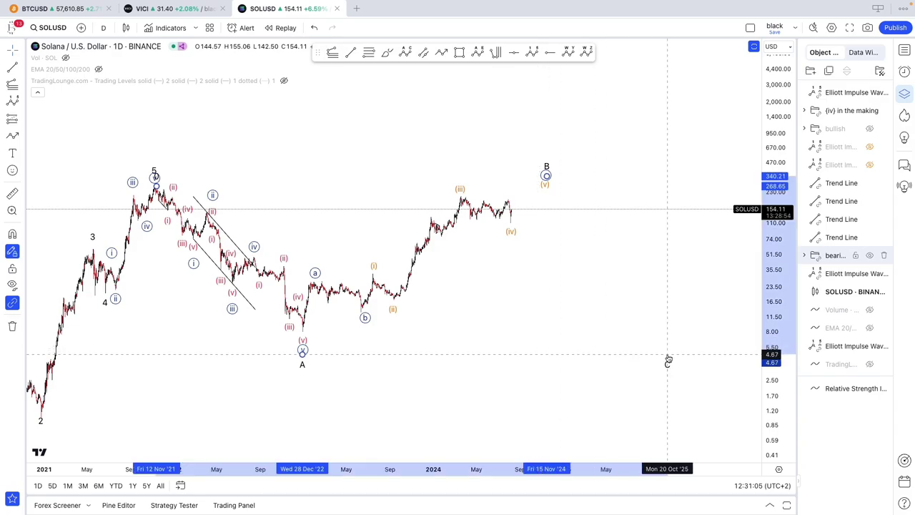
{"action": "scroll", "coordinate": [668, 360], "scroll_direction": "up", "scroll_amount": 3}
{"action": "scroll", "coordinate": [719, 351], "scroll_direction": "down", "scroll_amount": 4}
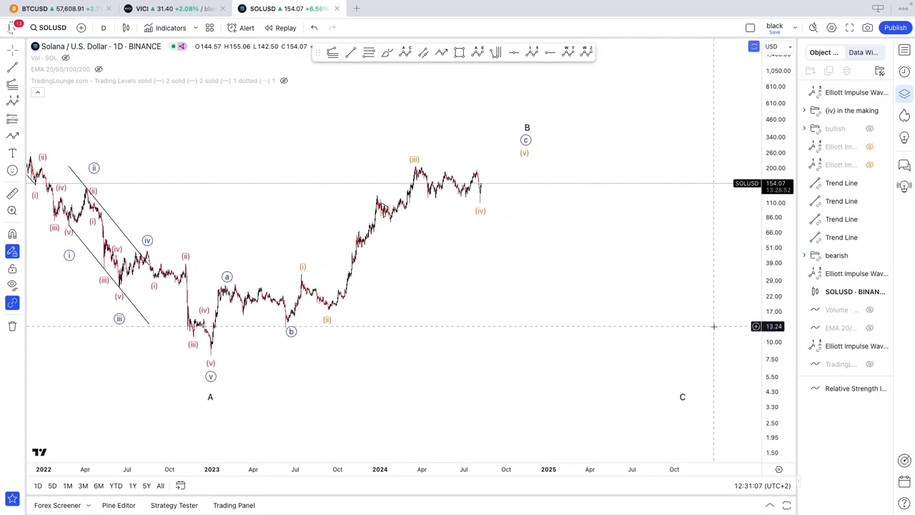
{"action": "left_click_drag", "start_coordinate": [711, 339], "coordinate": [698, 339]}
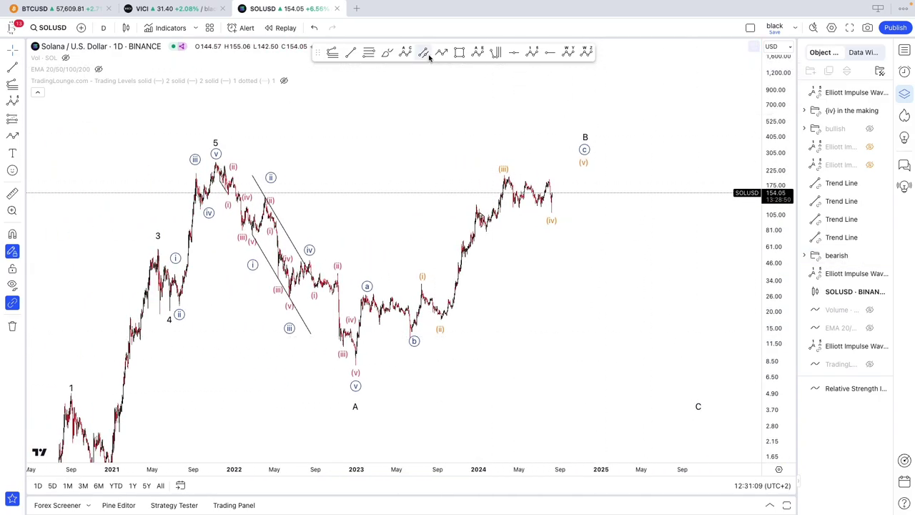
{"action": "left_click", "coordinate": [556, 193]}
{"action": "left_click", "coordinate": [585, 166]}
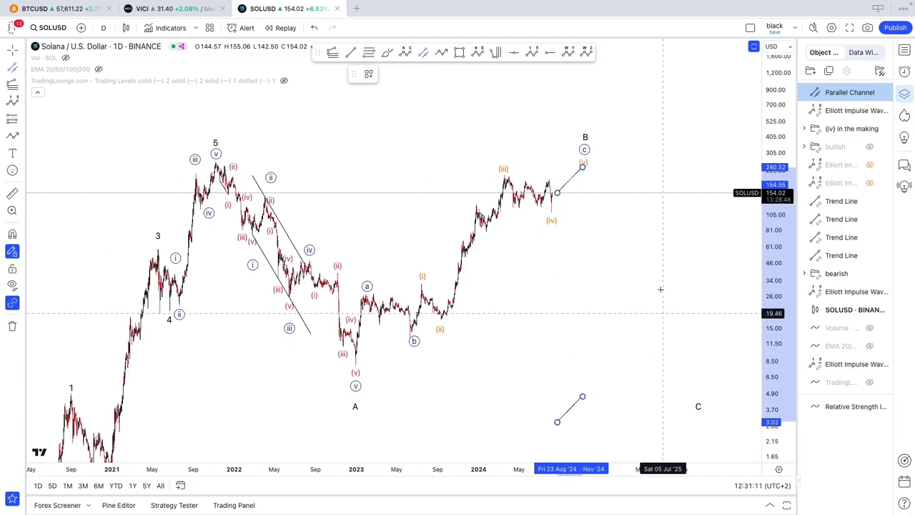
{"action": "key", "text": "Escape"}
- Draw a horizontal ray from the 7 November 2021 high at 263.20
{"action": "scroll", "coordinate": [382, 205], "scroll_direction": "up", "scroll_amount": 2}
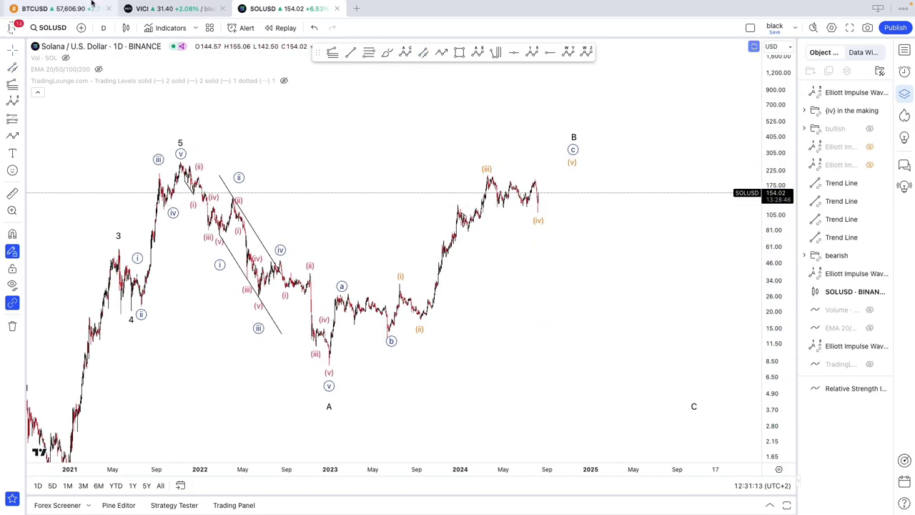
{"action": "scroll", "coordinate": [143, 157], "scroll_direction": "up", "scroll_amount": 1}
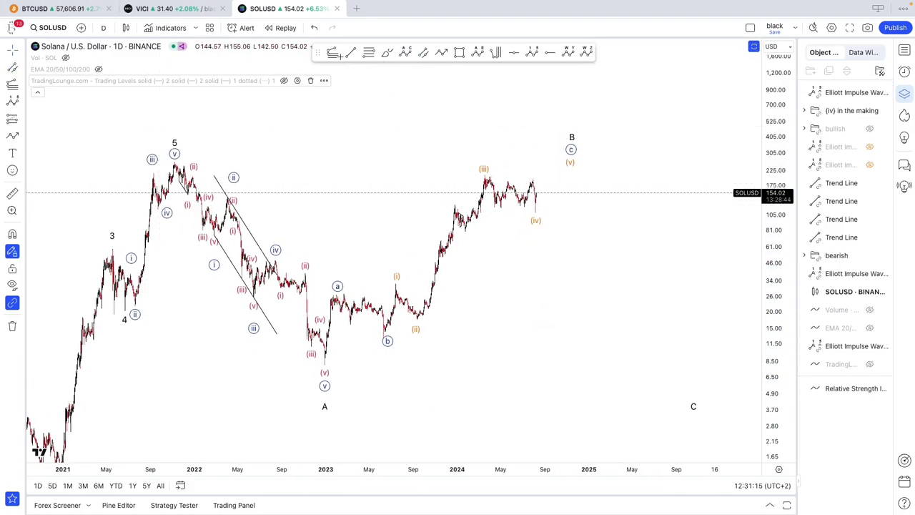
{"action": "left_click", "coordinate": [548, 52]}
{"action": "left_click", "coordinate": [174, 163]}
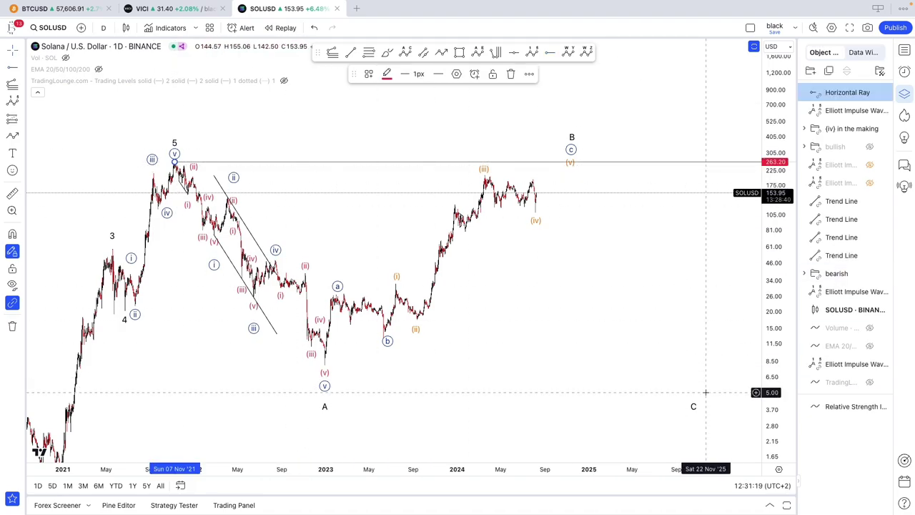
- Move the horizontal ray from the November 2021 high into the bearish group
{"action": "right_click", "coordinate": [270, 165]}
{"action": "key", "text": "Escape"}
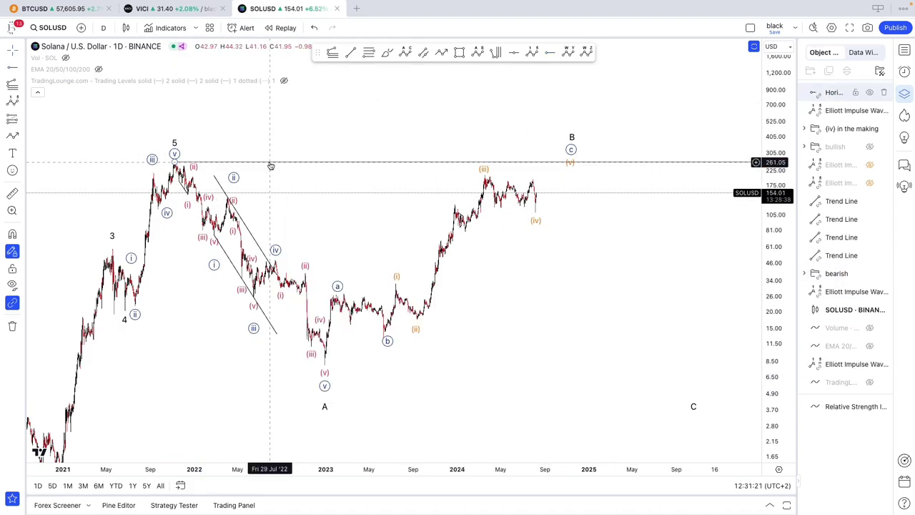
{"action": "left_click", "coordinate": [271, 164]}
{"action": "left_click_drag", "start_coordinate": [834, 92], "coordinate": [835, 147]}
{"action": "left_click", "coordinate": [576, 185]}
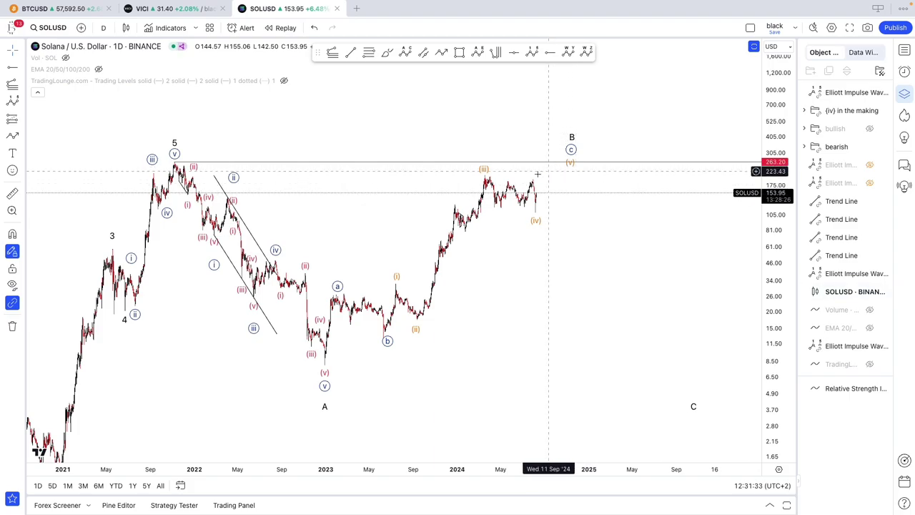
- Place circled ii at the April 2022 high at 138.94, raise circled v to 7.22, and place wave A directly below it
{"action": "left_click", "coordinate": [230, 201]}
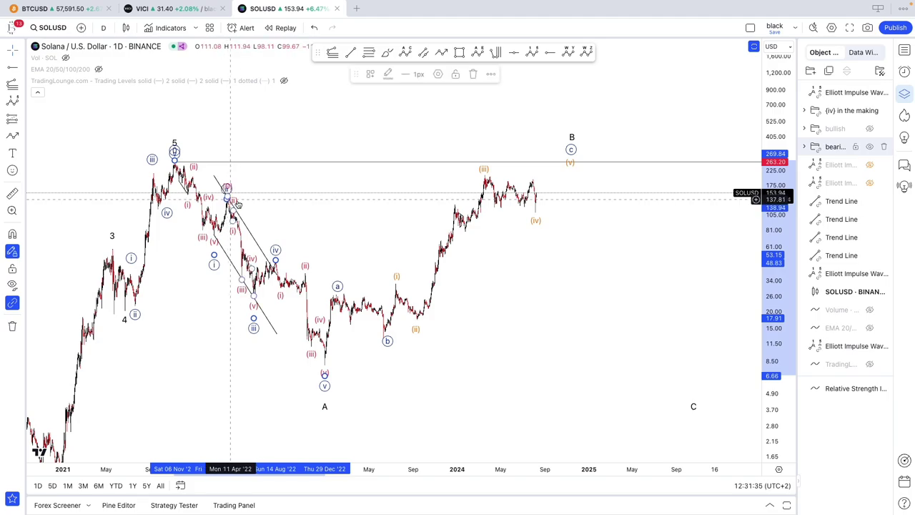
{"action": "left_click", "coordinate": [248, 203]}
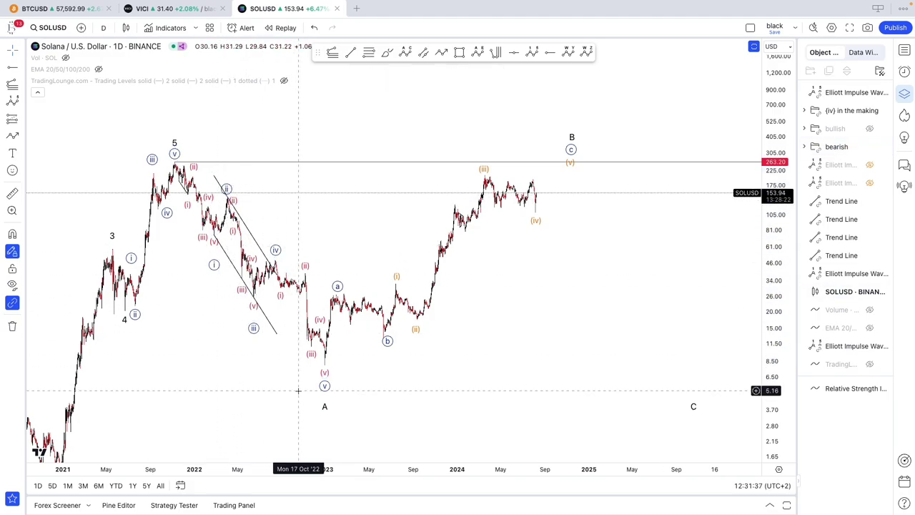
{"action": "left_click", "coordinate": [324, 405]}
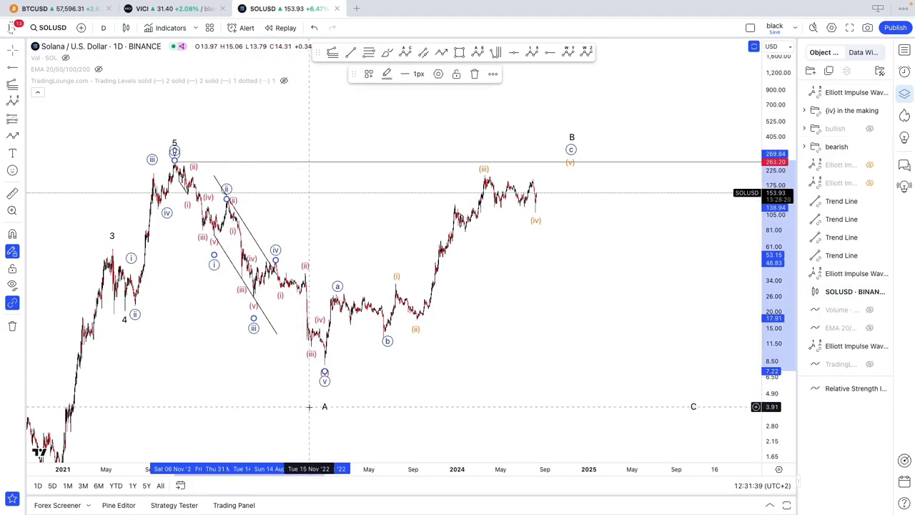
{"action": "left_click_drag", "start_coordinate": [324, 397], "coordinate": [327, 381]}
{"action": "left_click", "coordinate": [288, 383]}
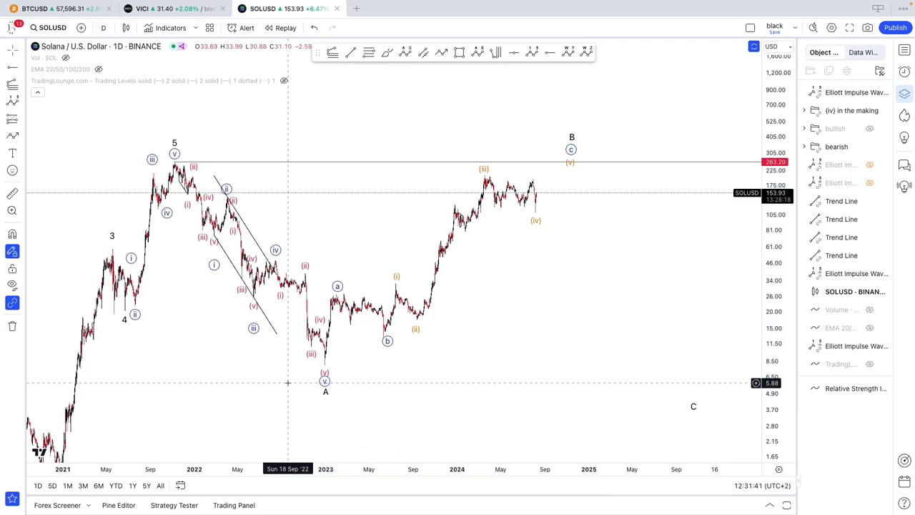
- Hide the bearish group to view the bullish count on the chart, and switch back to the bearish group
{"action": "scroll", "coordinate": [288, 383], "scroll_direction": "down", "scroll_amount": 1}
{"action": "scroll", "coordinate": [287, 383], "scroll_direction": "down", "scroll_amount": 2}
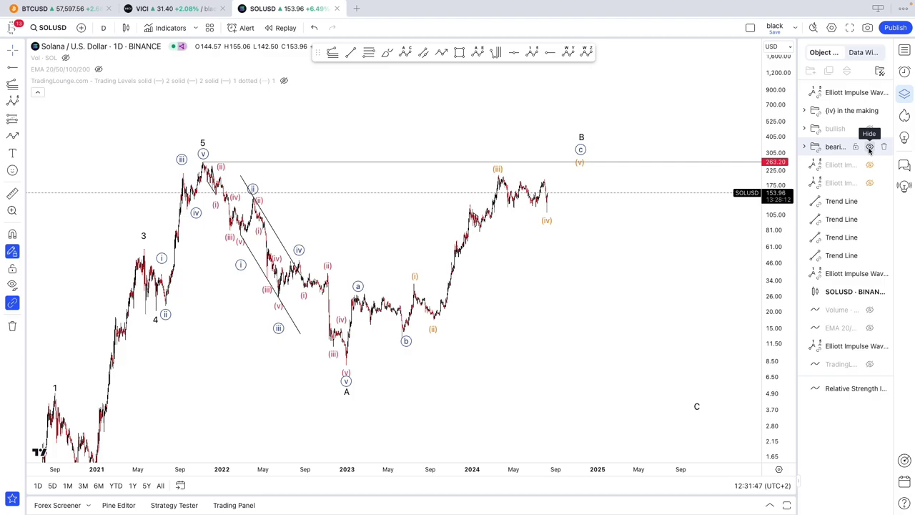
{"action": "left_click", "coordinate": [870, 147]}
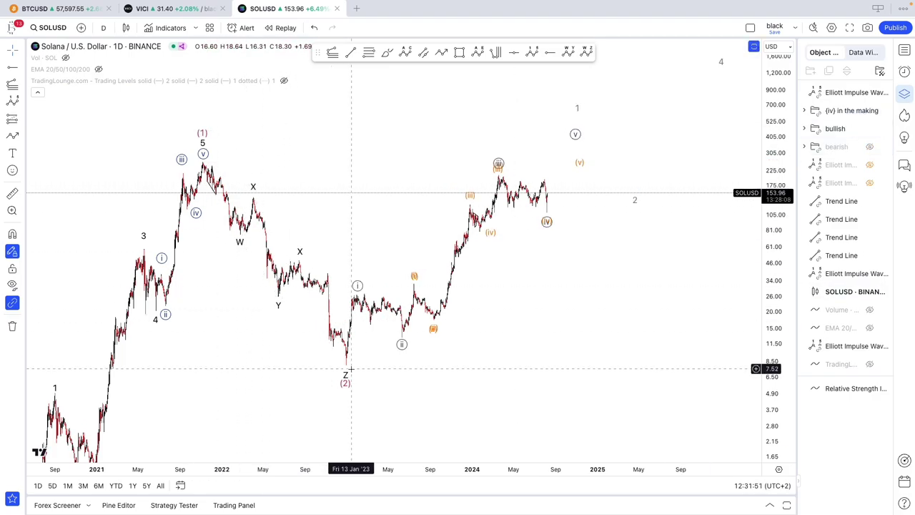
{"action": "left_click", "coordinate": [870, 129]}
{"action": "left_click", "coordinate": [870, 147]}
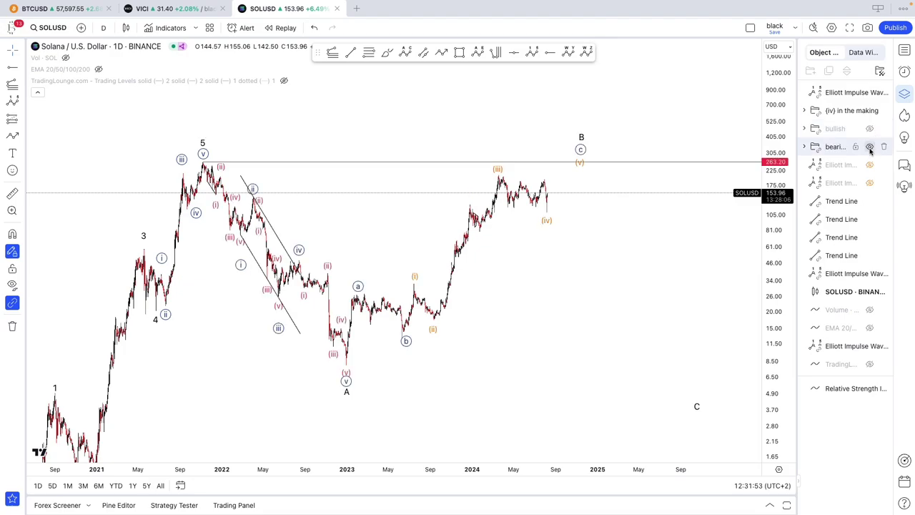
{"action": "left_click", "coordinate": [179, 170]}
{"action": "key", "text": "Escape"}
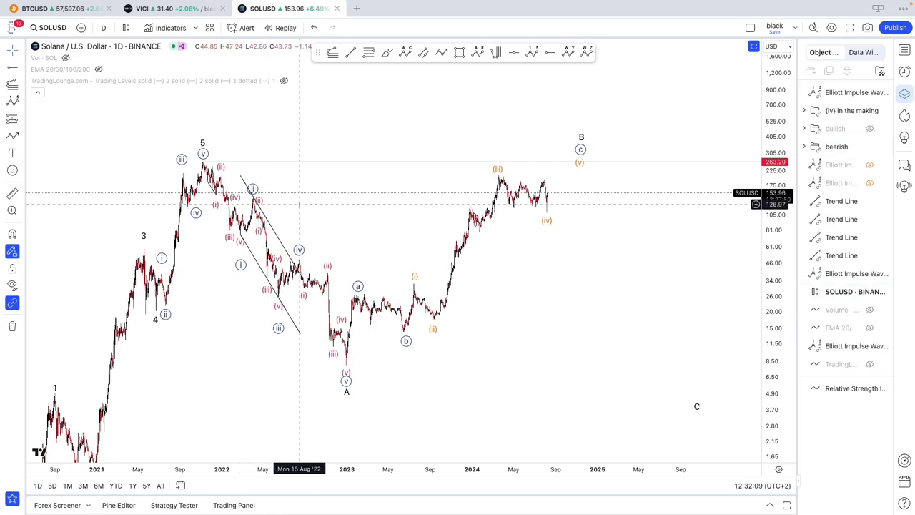
- Raise circled i and circled iii of the bearish decline to sit just below their (v) labels at the February and June 2022 lows
{"action": "scroll", "coordinate": [345, 269], "scroll_direction": "up", "scroll_amount": 2}
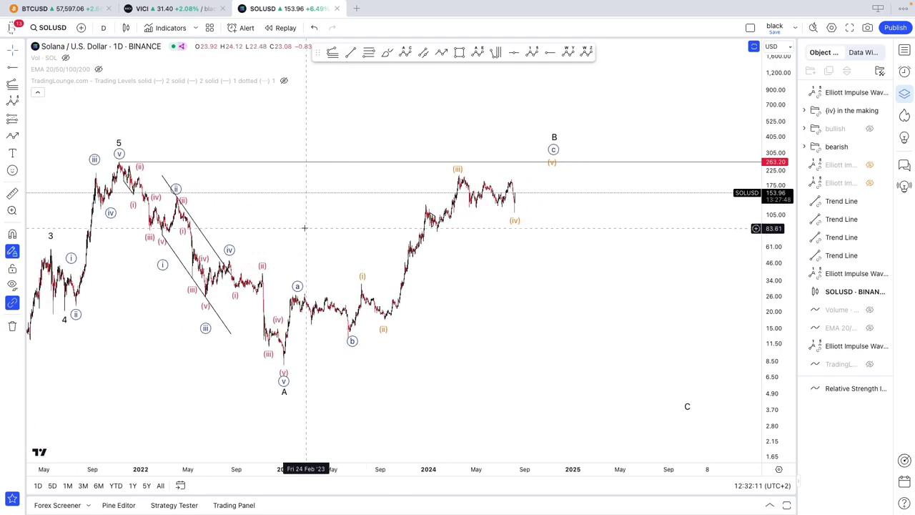
{"action": "left_click_drag", "start_coordinate": [304, 227], "coordinate": [332, 230]}
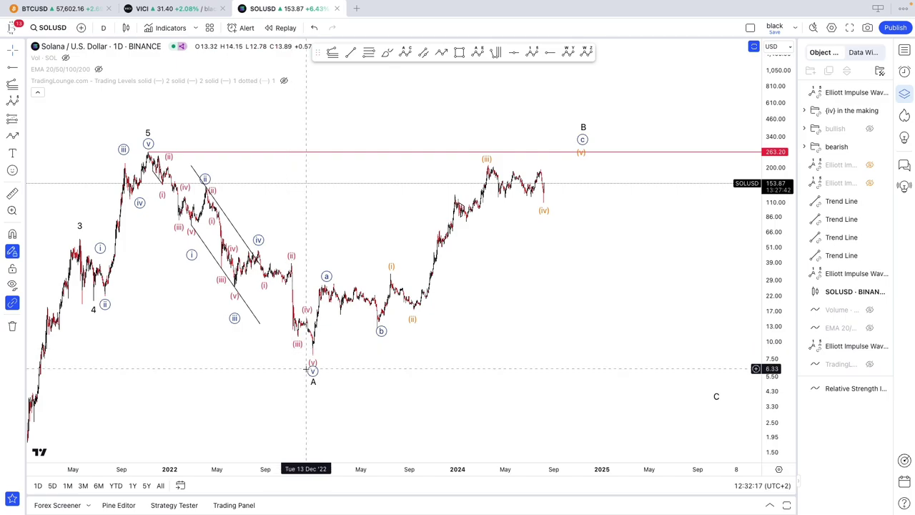
{"action": "scroll", "coordinate": [289, 362], "scroll_direction": "down", "scroll_amount": 3}
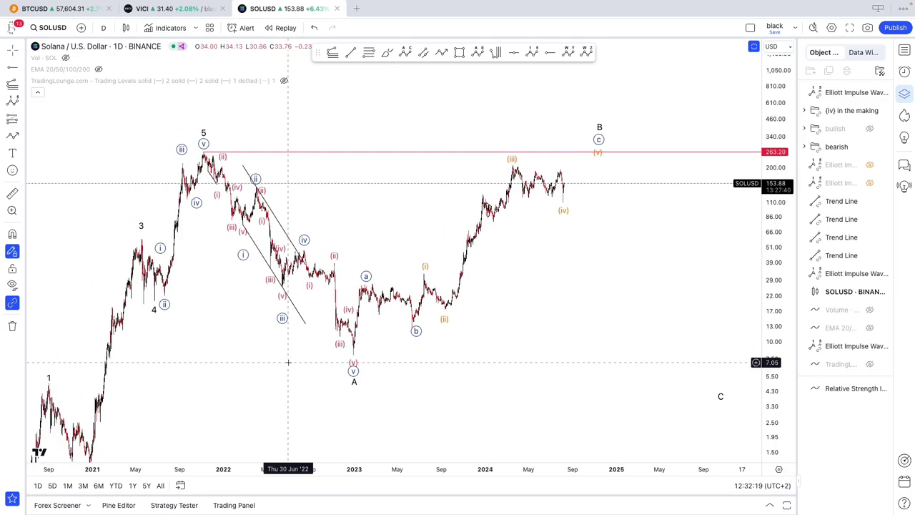
{"action": "left_click_drag", "start_coordinate": [302, 355], "coordinate": [318, 356]}
{"action": "left_click_drag", "start_coordinate": [600, 356], "coordinate": [701, 354]}
{"action": "scroll", "coordinate": [383, 354], "scroll_direction": "up", "scroll_amount": 2}
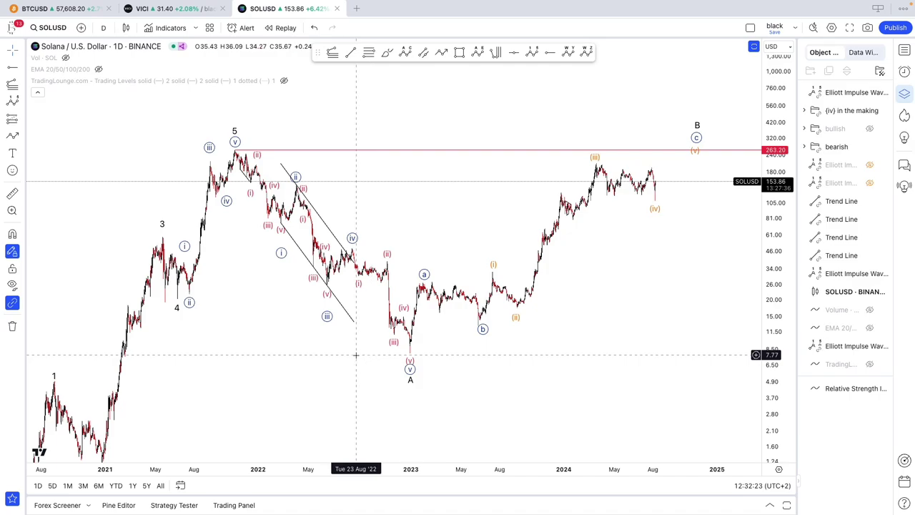
{"action": "left_click", "coordinate": [280, 242]}
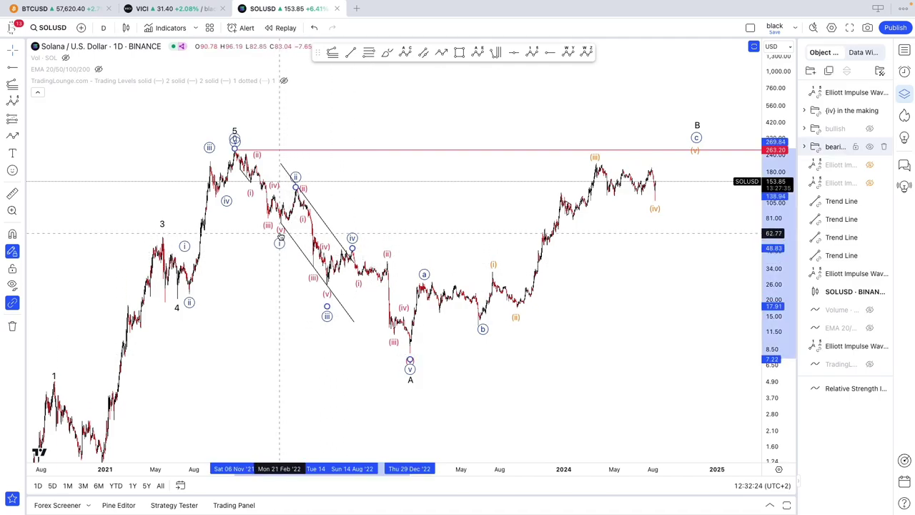
{"action": "left_click", "coordinate": [303, 311]}
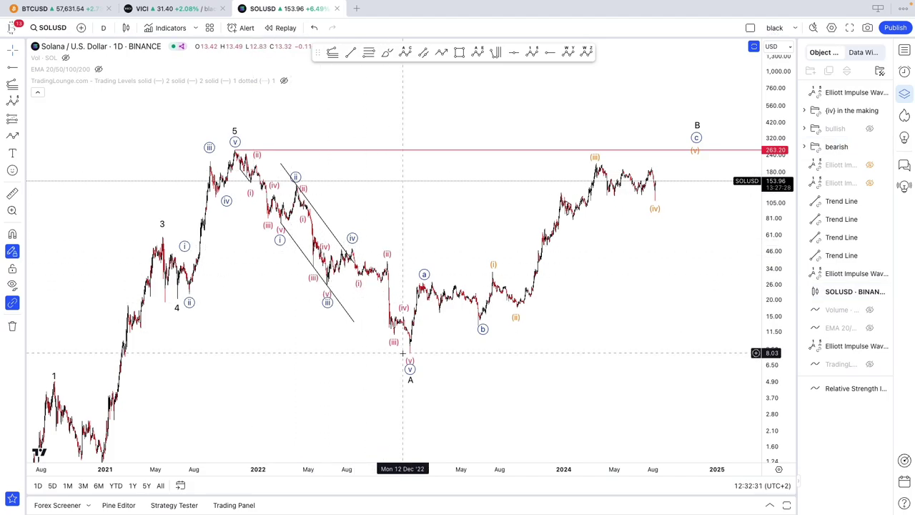
- Hide the bearish group, show the bullish group, and raise the orange (iv) above circled iv at the August 2024 low
{"action": "left_click", "coordinate": [868, 147]}
{"action": "left_click", "coordinate": [870, 145]}
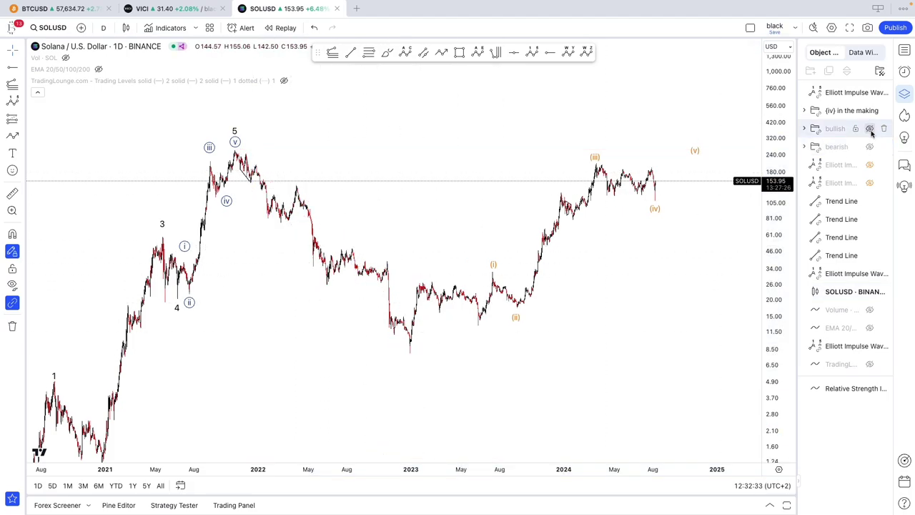
{"action": "scroll", "coordinate": [517, 149], "scroll_direction": "up", "scroll_amount": 2}
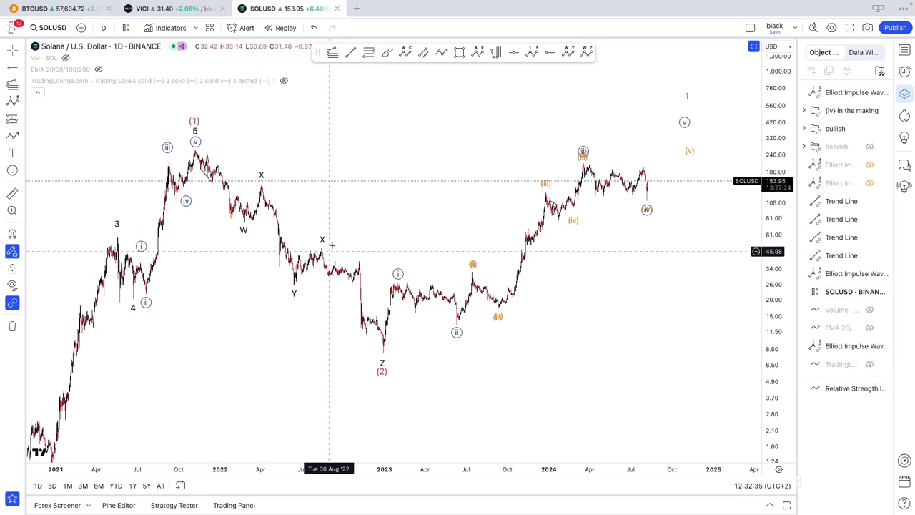
{"action": "scroll", "coordinate": [386, 335], "scroll_direction": "up", "scroll_amount": 2}
{"action": "left_click_drag", "start_coordinate": [386, 335], "coordinate": [345, 338]}
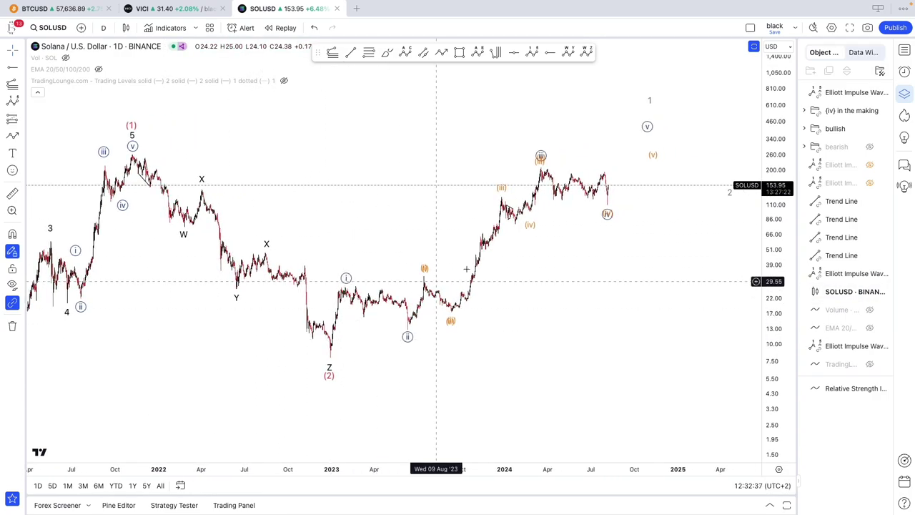
{"action": "left_click", "coordinate": [607, 209]}
{"action": "left_click_drag", "start_coordinate": [608, 204], "coordinate": [608, 199]}
{"action": "left_click", "coordinate": [560, 154]}
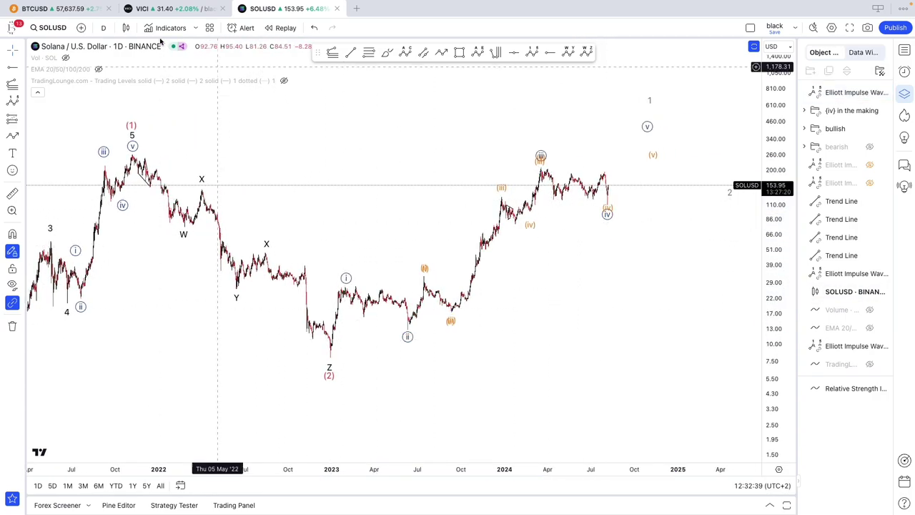
- Sketch a path from the 2020 low through waves (1) and (2) up to a projected high and zigzag decline, and delete it
{"action": "scroll", "coordinate": [777, 369], "scroll_direction": "down", "scroll_amount": 4}
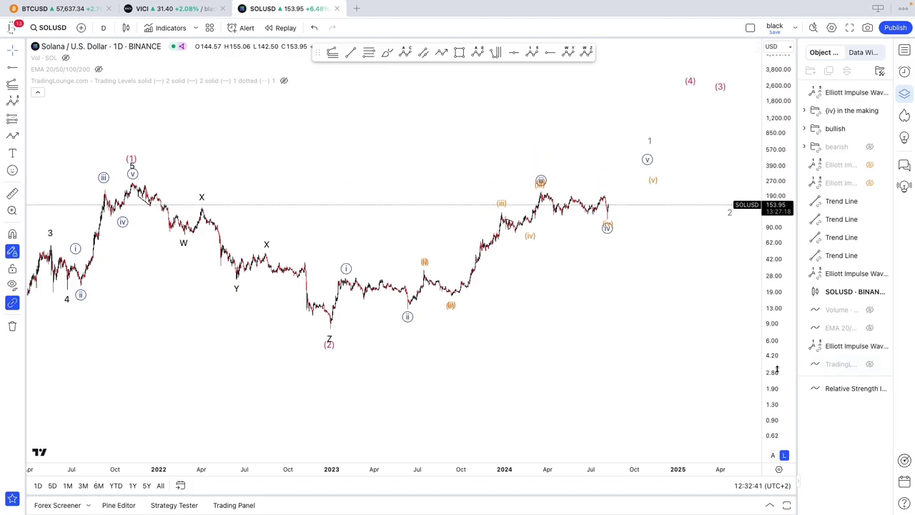
{"action": "scroll", "coordinate": [685, 370], "scroll_direction": "down", "scroll_amount": 6}
{"action": "scroll", "coordinate": [686, 369], "scroll_direction": "up", "scroll_amount": 2}
{"action": "left_click_drag", "start_coordinate": [683, 368], "coordinate": [619, 326]}
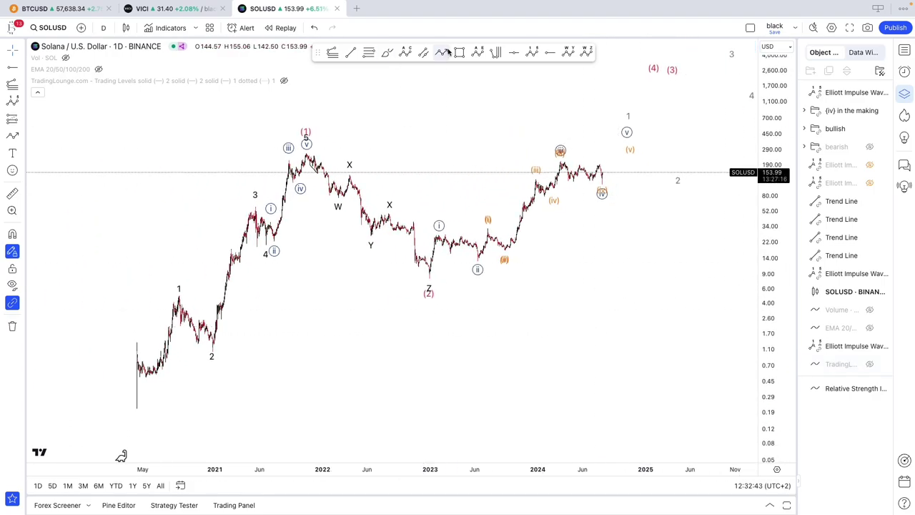
{"action": "left_click", "coordinate": [442, 52]}
{"action": "left_click", "coordinate": [159, 377]}
{"action": "left_click", "coordinate": [310, 141]}
{"action": "left_click", "coordinate": [452, 289]}
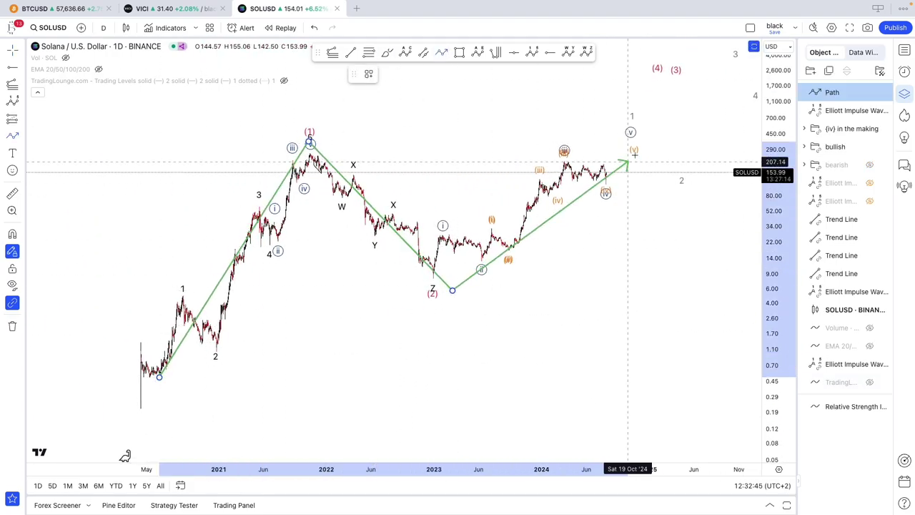
{"action": "left_click", "coordinate": [649, 127]}
{"action": "left_click", "coordinate": [677, 239]}
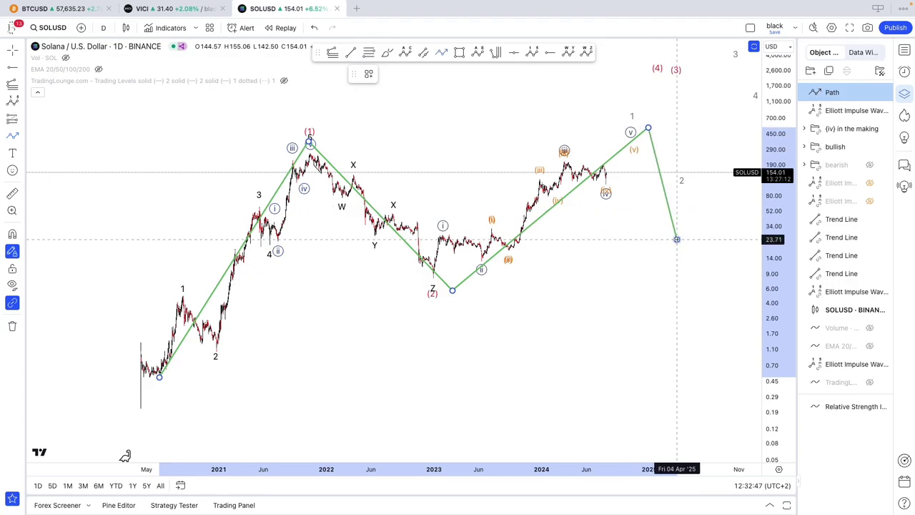
{"action": "left_click", "coordinate": [705, 212]}
{"action": "key", "text": "Escape"}
{"action": "key", "text": "Escape"}
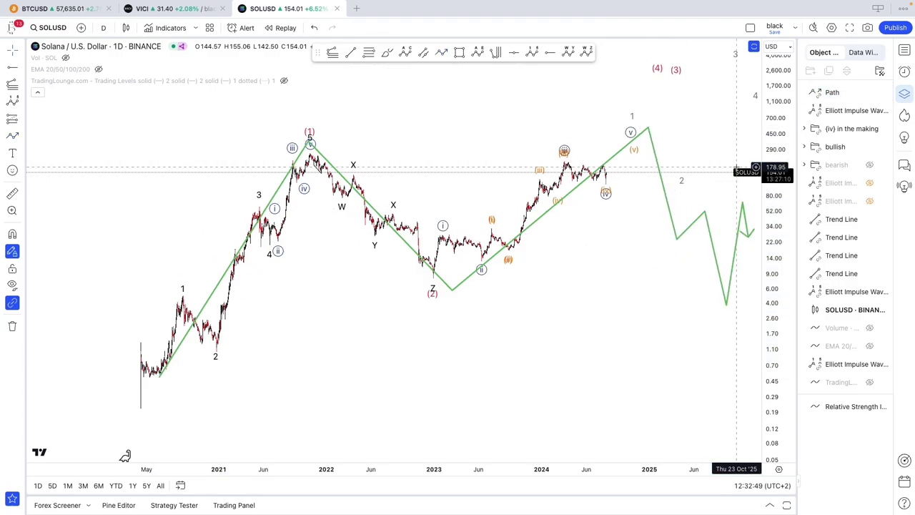
{"action": "left_click", "coordinate": [613, 162]}
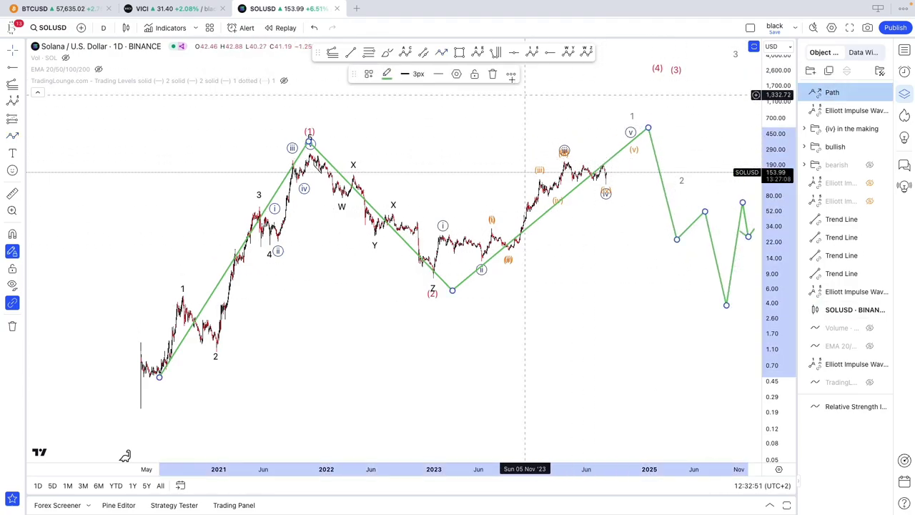
{"action": "left_click", "coordinate": [496, 74]}
- Set the SOLUSD chart interval to 4 hours
{"action": "left_click", "coordinate": [103, 27]}
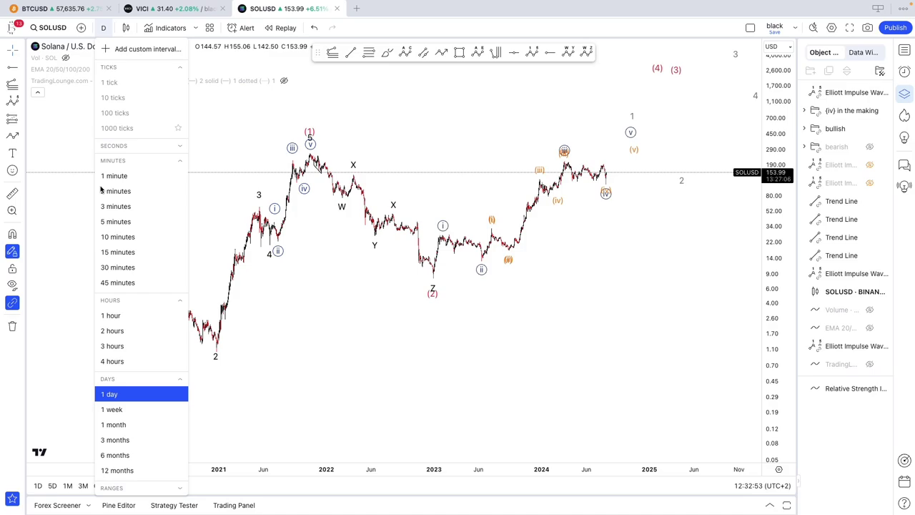
{"action": "left_click", "coordinate": [135, 360]}
{"action": "scroll", "coordinate": [776, 392], "scroll_direction": "up", "scroll_amount": 8}
{"action": "scroll", "coordinate": [435, 286], "scroll_direction": "up", "scroll_amount": 5}
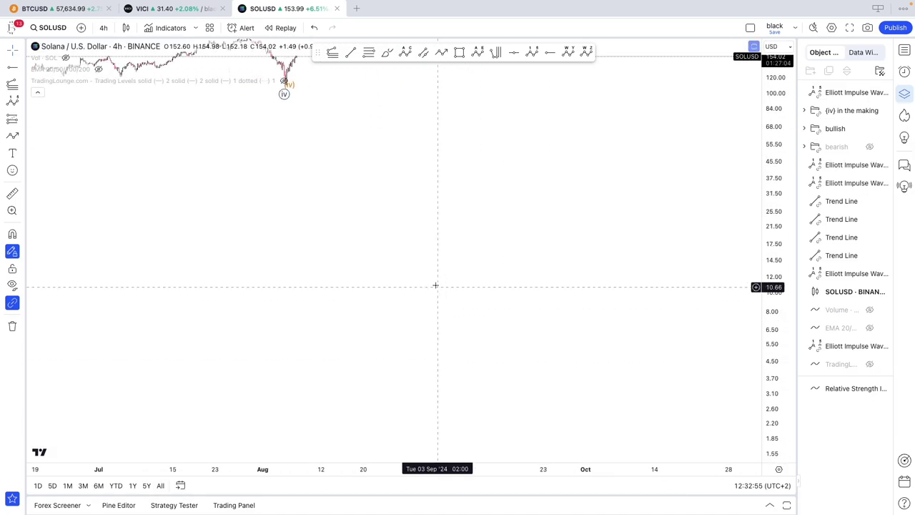
{"action": "left_click_drag", "start_coordinate": [321, 240], "coordinate": [550, 429]}
{"action": "scroll", "coordinate": [644, 422], "scroll_direction": "down", "scroll_amount": 10}
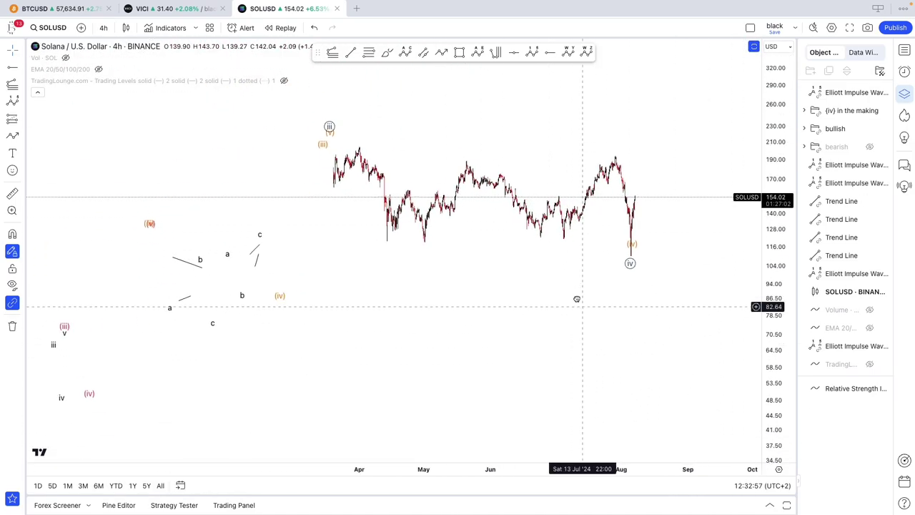
{"action": "scroll", "coordinate": [376, 265], "scroll_direction": "down", "scroll_amount": 4}
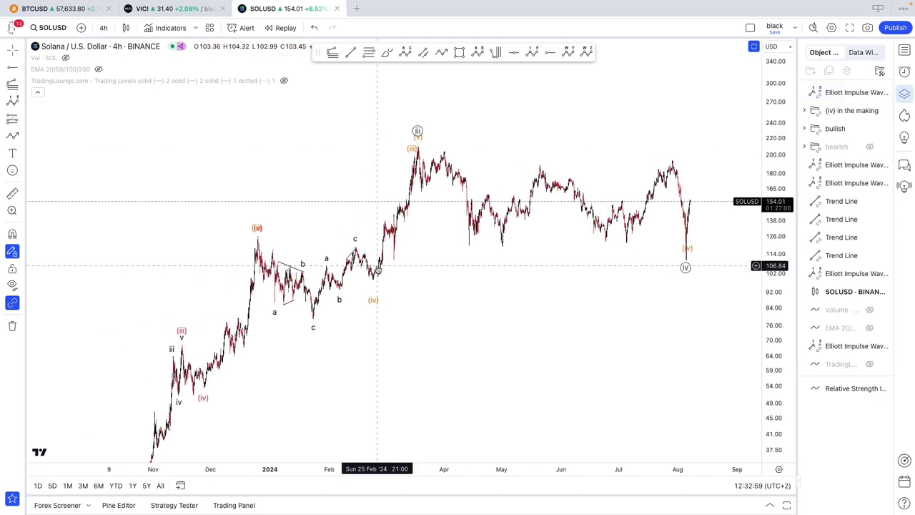
- Set the red (i)–(v) impulse from the September 2023 low to Subminuette degree and colour it grey
{"action": "left_click", "coordinate": [472, 301]}
{"action": "left_click_drag", "start_coordinate": [775, 370], "coordinate": [775, 453]}
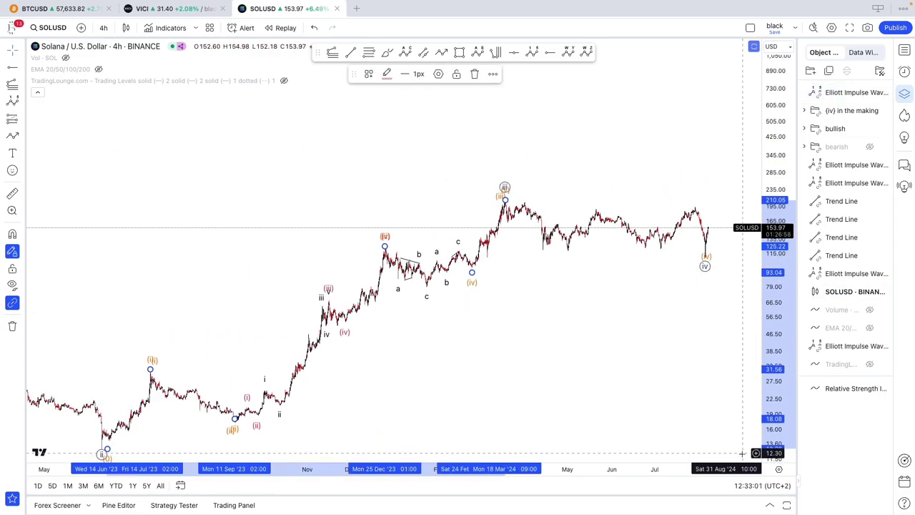
{"action": "left_click_drag", "start_coordinate": [588, 376], "coordinate": [547, 342]}
{"action": "left_click", "coordinate": [305, 300]}
{"action": "right_click", "coordinate": [307, 268]}
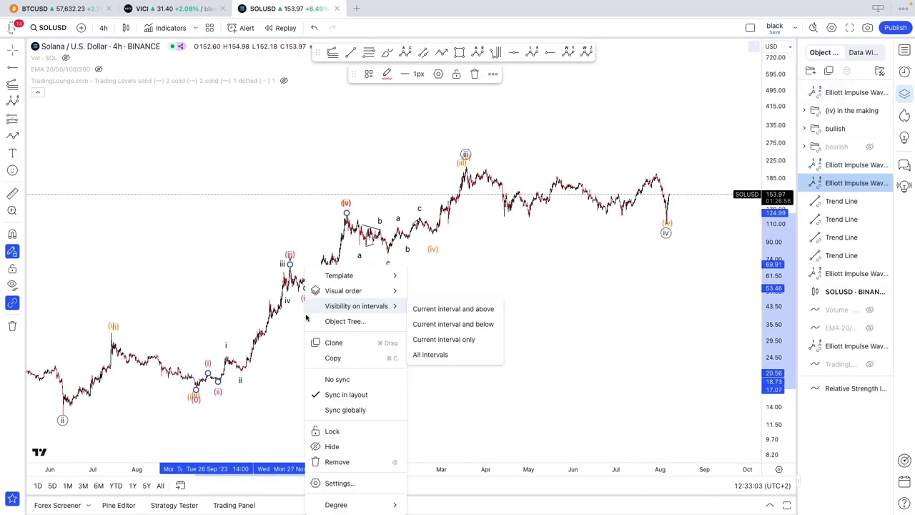
{"action": "mouse_move", "coordinate": [387, 507]}
{"action": "left_click", "coordinate": [443, 459]}
{"action": "left_click", "coordinate": [387, 74]}
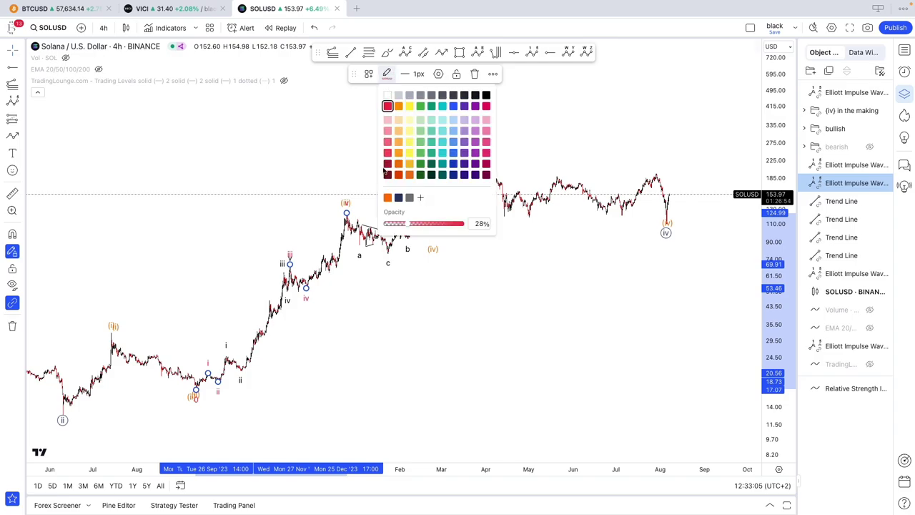
{"action": "left_click", "coordinate": [409, 197]}
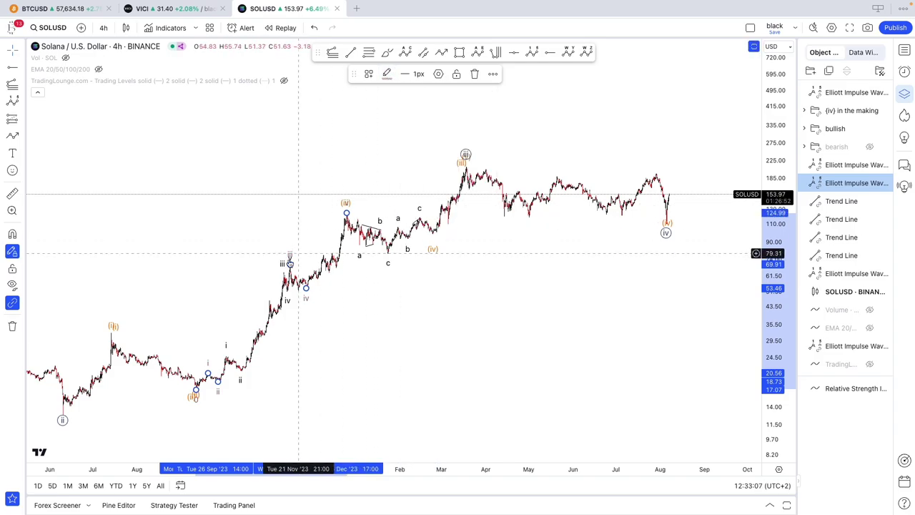
- Set the small i–v impulse starting at the October 2023 low to Micro degree and adjust its line colour
{"action": "left_click", "coordinate": [281, 266]}
{"action": "right_click", "coordinate": [281, 267]}
{"action": "mouse_move", "coordinate": [336, 505]}
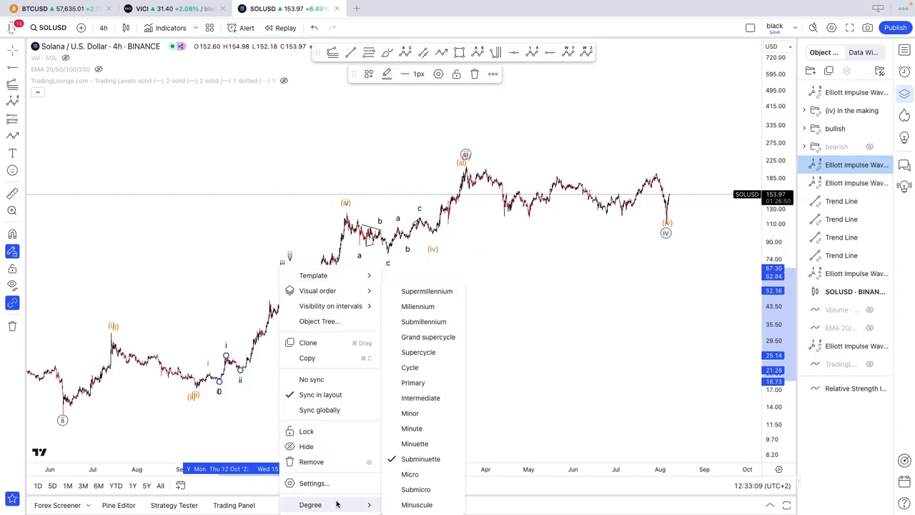
{"action": "left_click", "coordinate": [400, 475]}
{"action": "left_click", "coordinate": [387, 73]}
{"action": "left_click", "coordinate": [390, 198]}
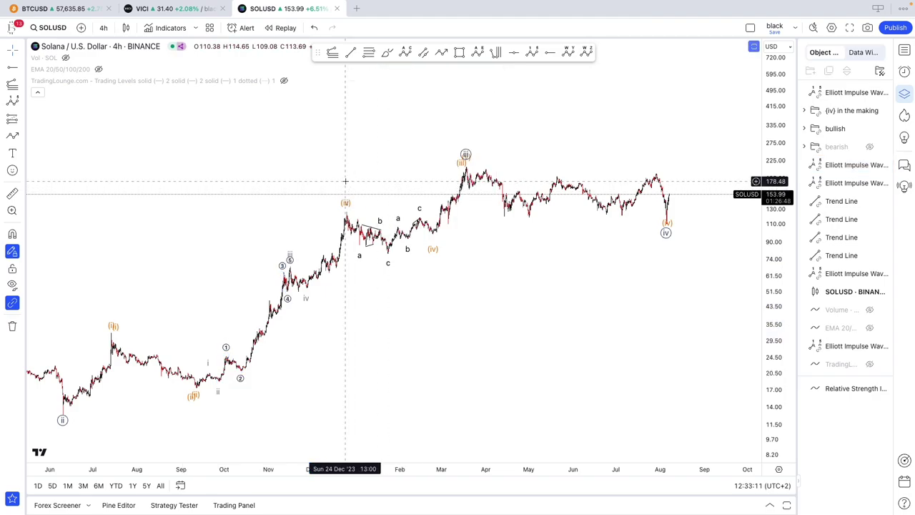
- Set both a-b-c corrections between the December 2023 high and orange wave (iv) to Micro degree
{"action": "scroll", "coordinate": [329, 207], "scroll_direction": "up", "scroll_amount": 2}
{"action": "left_click", "coordinate": [318, 222]}
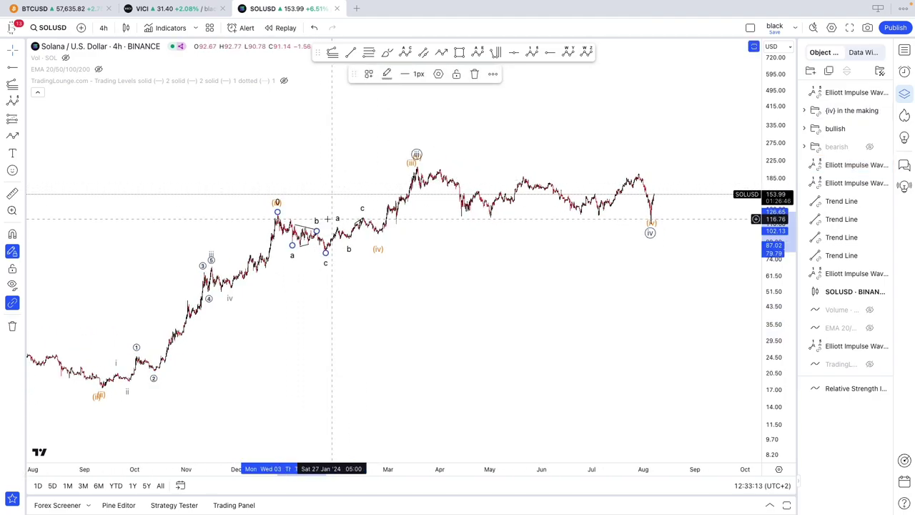
{"action": "right_click", "coordinate": [317, 226]}
{"action": "mouse_move", "coordinate": [359, 464]}
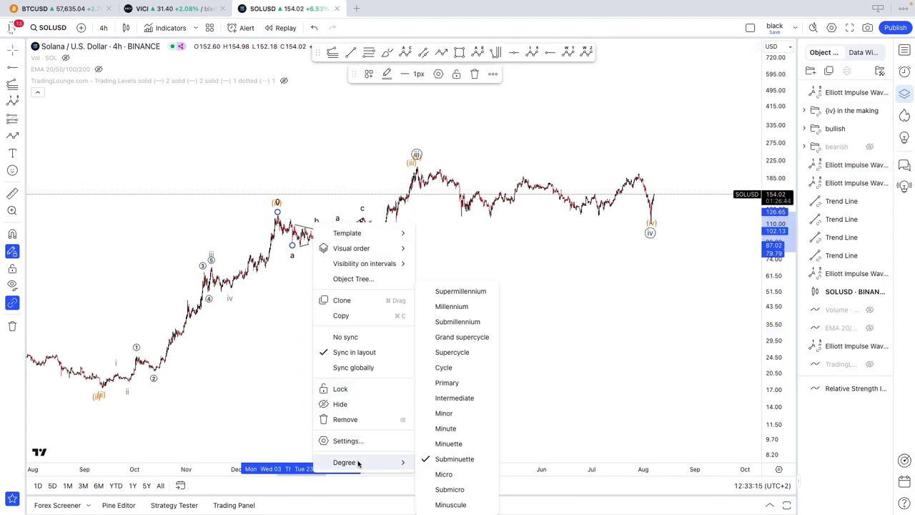
{"action": "left_click", "coordinate": [443, 474]}
{"action": "right_click", "coordinate": [355, 249]}
{"action": "mouse_move", "coordinate": [405, 487]}
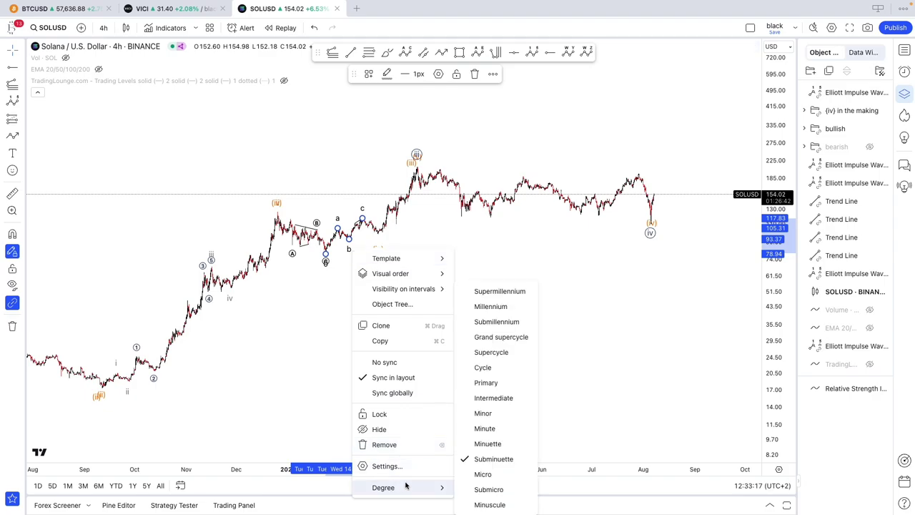
{"action": "left_click", "coordinate": [480, 475]}
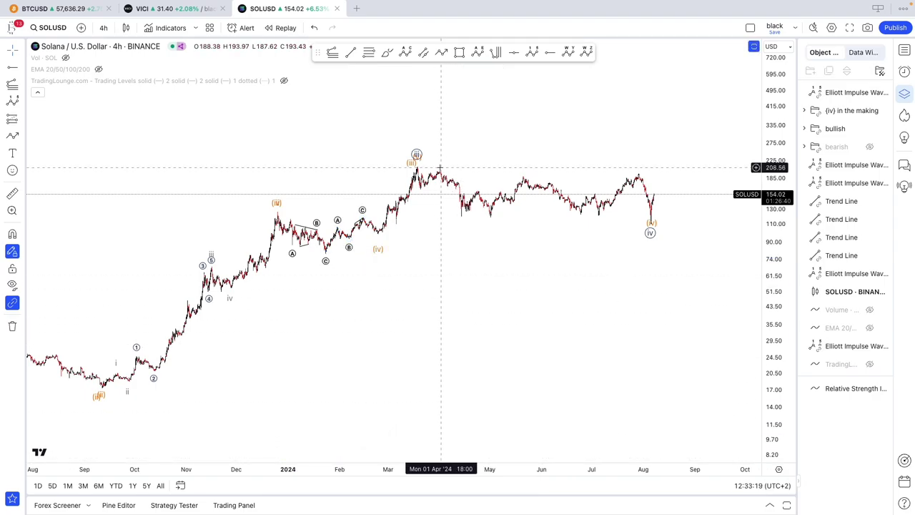
- Pull apart the overlapping orange (i)–(v) impulses and delete the duplicate whose wave (iv) sits at the August 2024 low
{"action": "left_click_drag", "start_coordinate": [411, 164], "coordinate": [382, 153]}
{"action": "scroll", "coordinate": [382, 153], "scroll_direction": "down", "scroll_amount": 2}
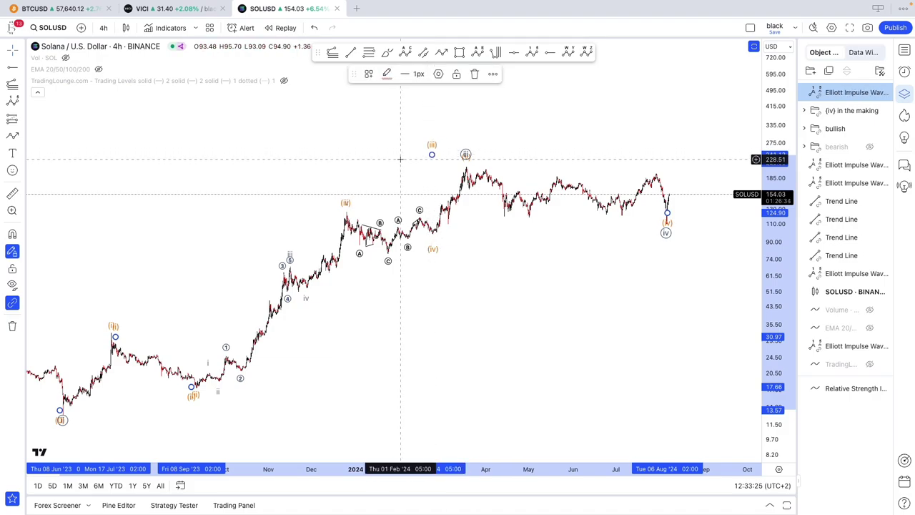
{"action": "left_click_drag", "start_coordinate": [399, 158], "coordinate": [505, 148]}
{"action": "scroll", "coordinate": [414, 229], "scroll_direction": "left", "scroll_amount": 6}
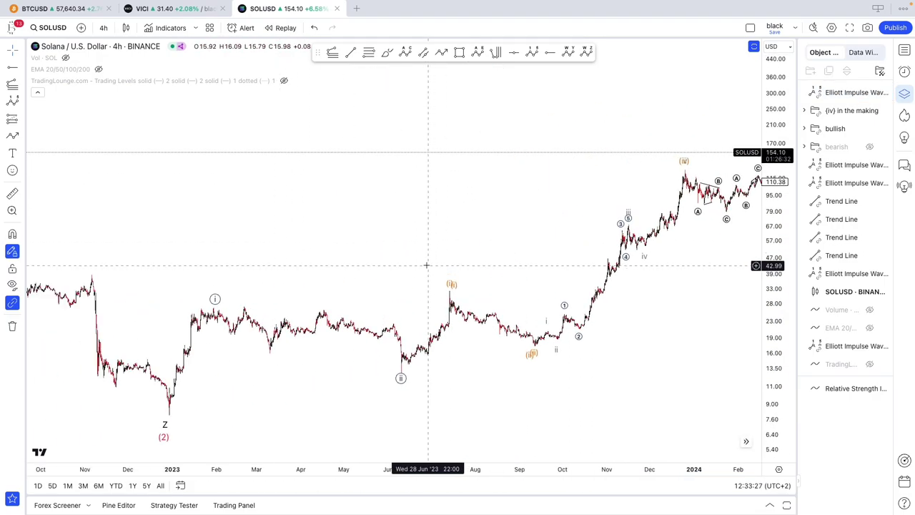
{"action": "scroll", "coordinate": [422, 215], "scroll_direction": "right", "scroll_amount": 10}
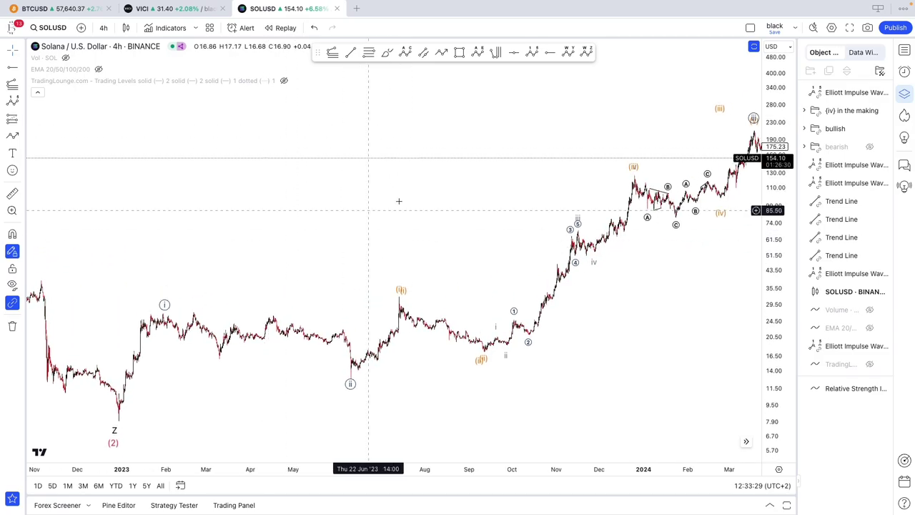
{"action": "left_click", "coordinate": [144, 323]}
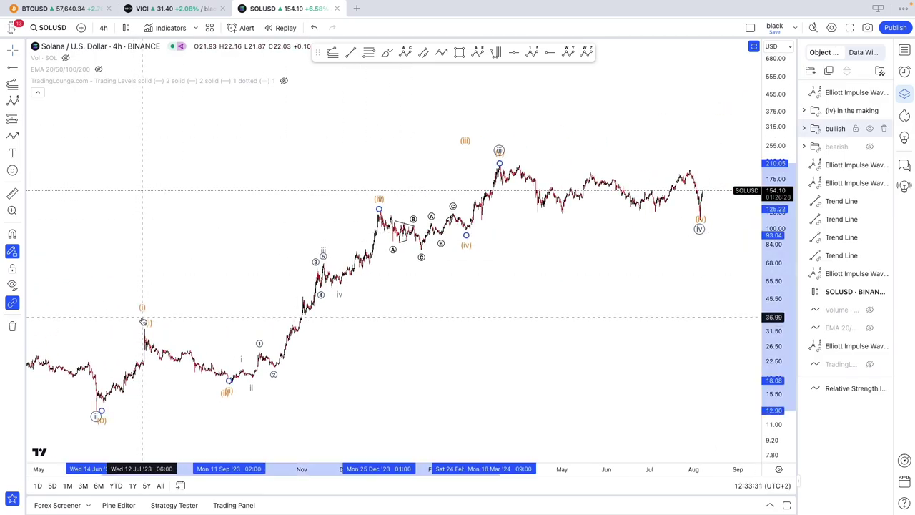
{"action": "left_click", "coordinate": [473, 75]}
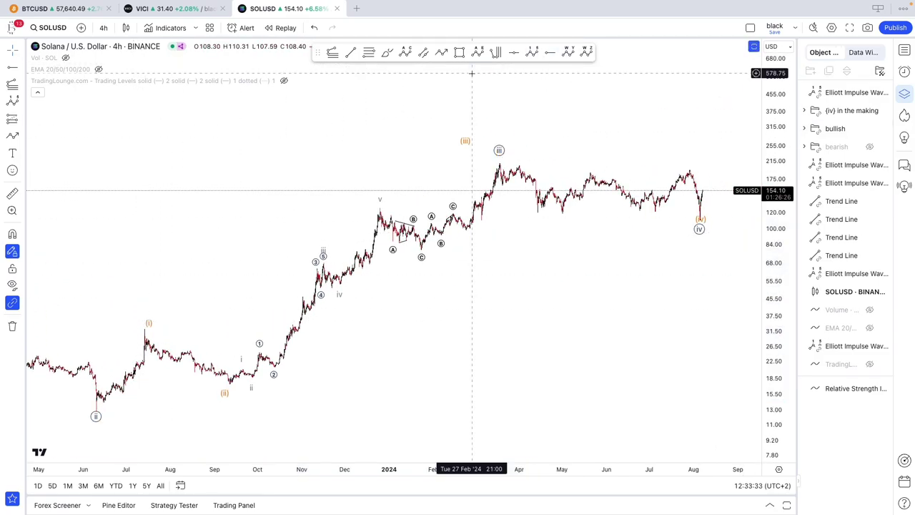
{"action": "left_click", "coordinate": [464, 142]}
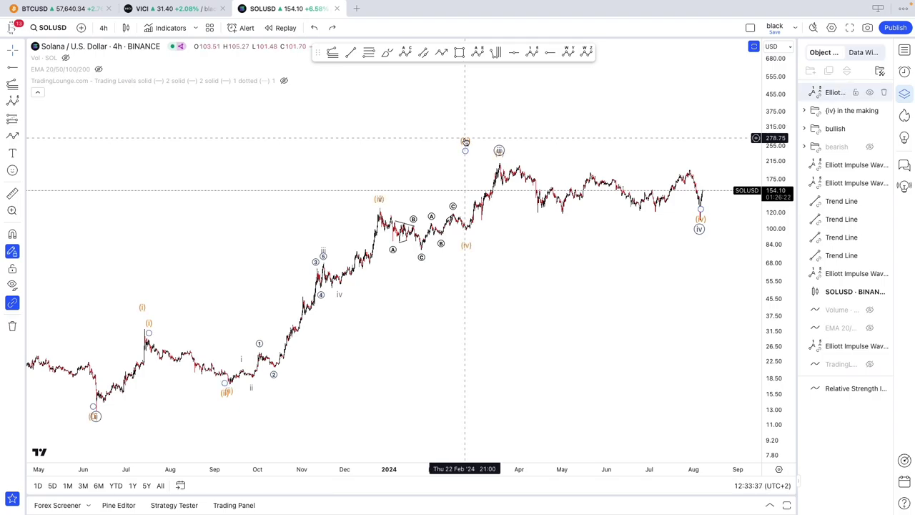
{"action": "key", "text": "Delete"}
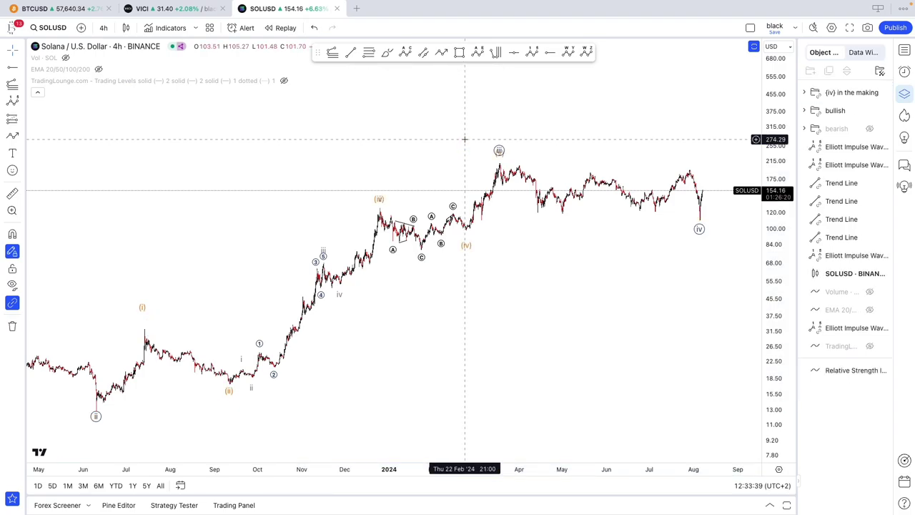
- Raise orange (iii) above grey v at the December 2023 high and circled iii above (v) at the March 2024 high
{"action": "left_click", "coordinate": [379, 188]}
{"action": "left_click", "coordinate": [441, 191]}
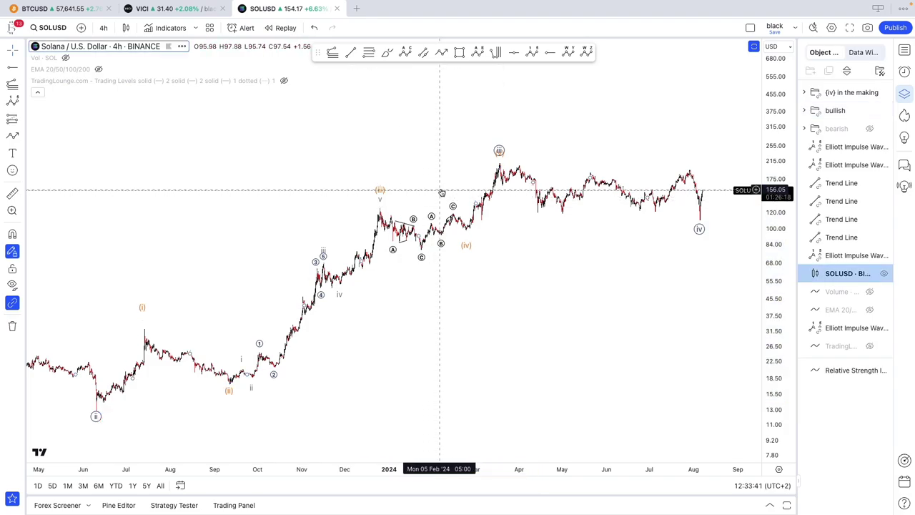
{"action": "scroll", "coordinate": [472, 178], "scroll_direction": "up", "scroll_amount": 1}
{"action": "left_click", "coordinate": [498, 159]}
{"action": "left_click_drag", "start_coordinate": [498, 166], "coordinate": [496, 154]}
{"action": "left_click", "coordinate": [505, 214]}
- Draw an Elliott correction from the March 2024 high through the 30 April low and 29 July high to the early August low
{"action": "left_click_drag", "start_coordinate": [777, 372], "coordinate": [777, 325]}
{"action": "scroll", "coordinate": [689, 305], "scroll_direction": "up", "scroll_amount": 5}
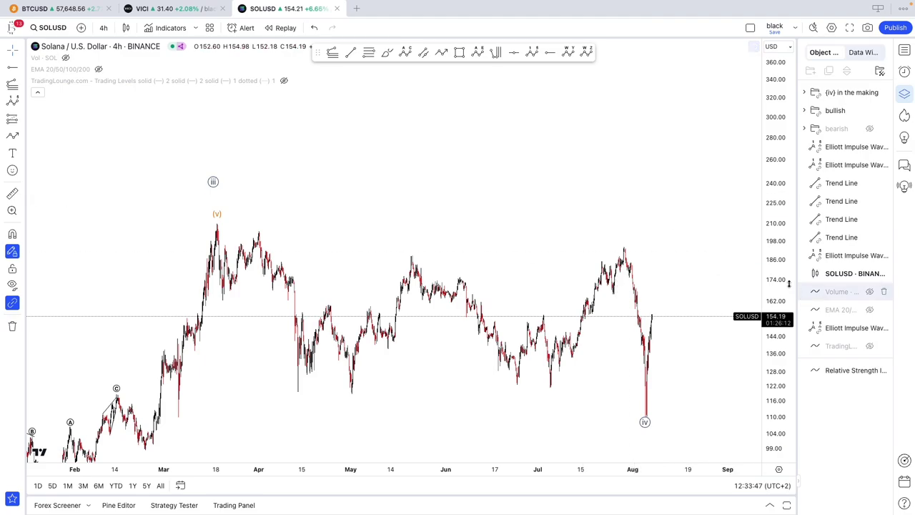
{"action": "scroll", "coordinate": [725, 300], "scroll_direction": "up", "scroll_amount": 4}
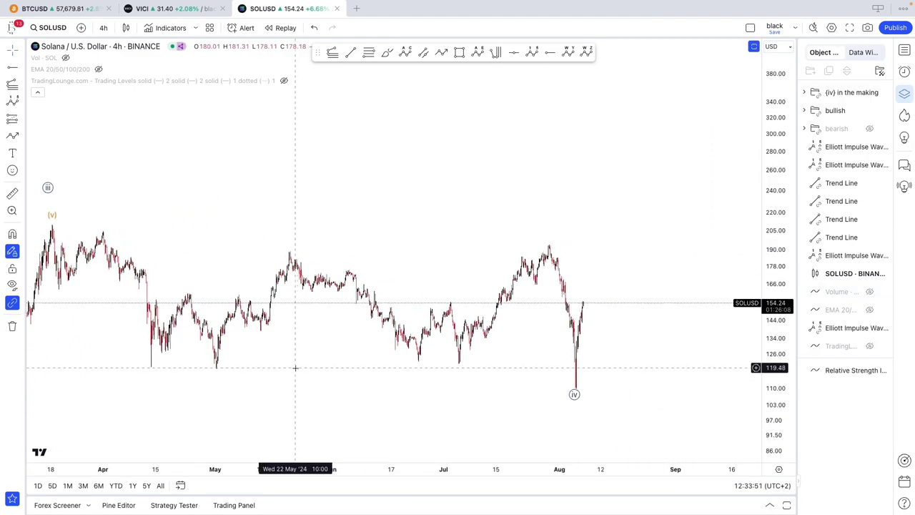
{"action": "scroll", "coordinate": [295, 368], "scroll_direction": "down", "scroll_amount": 1}
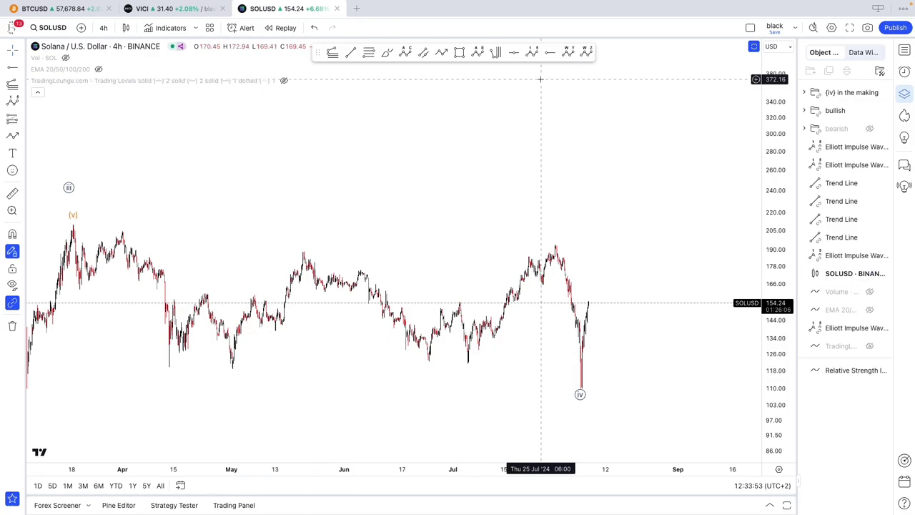
{"action": "left_click", "coordinate": [406, 53]}
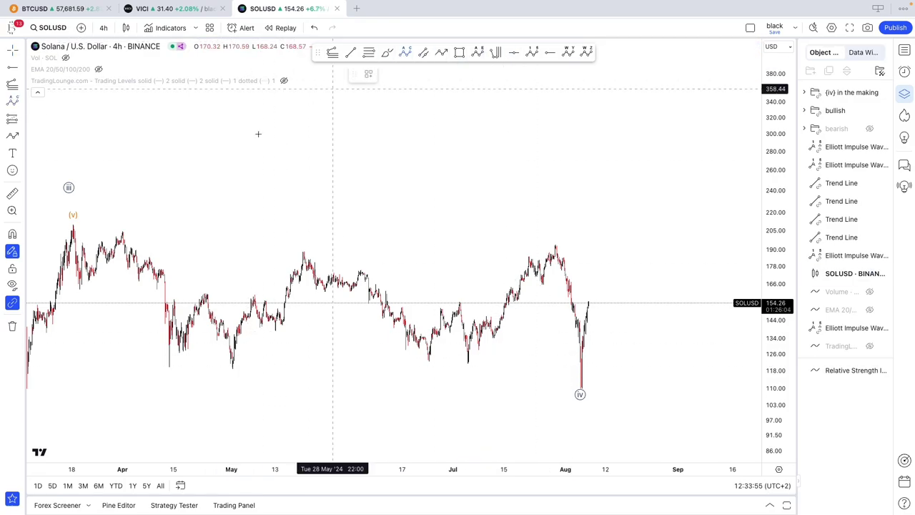
{"action": "left_click", "coordinate": [72, 226]}
{"action": "left_click", "coordinate": [229, 368]}
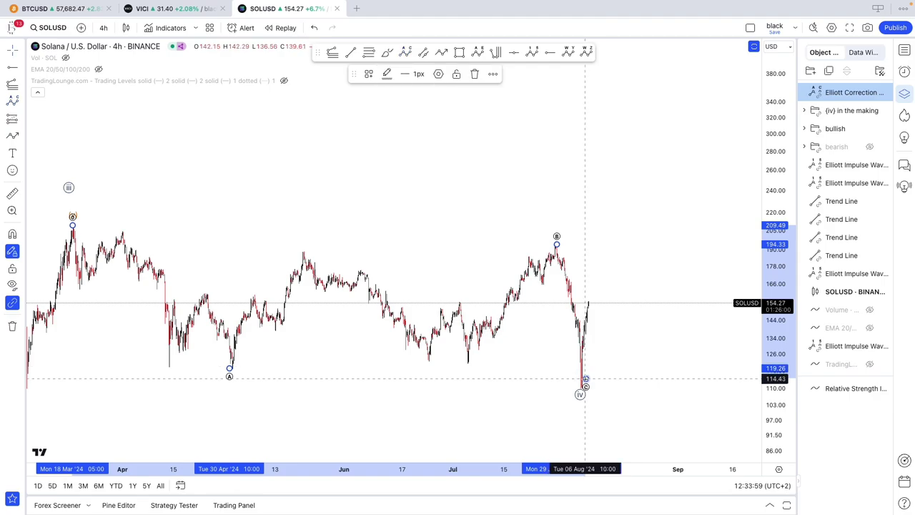
- Set the correction from the March 2024 high to Minuette degree and colour it orange
{"action": "right_click", "coordinate": [586, 379]}
{"action": "mouse_move", "coordinate": [614, 505]}
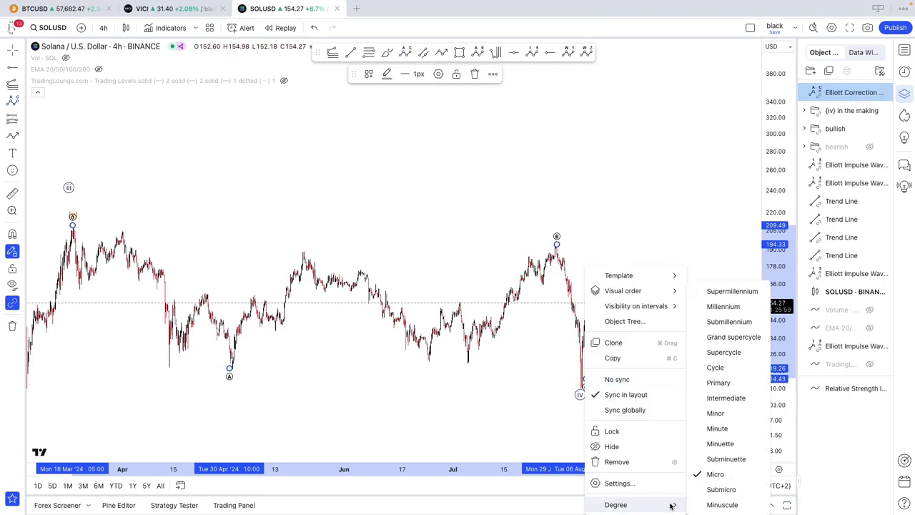
{"action": "left_click", "coordinate": [718, 429]}
{"action": "left_click", "coordinate": [387, 74]}
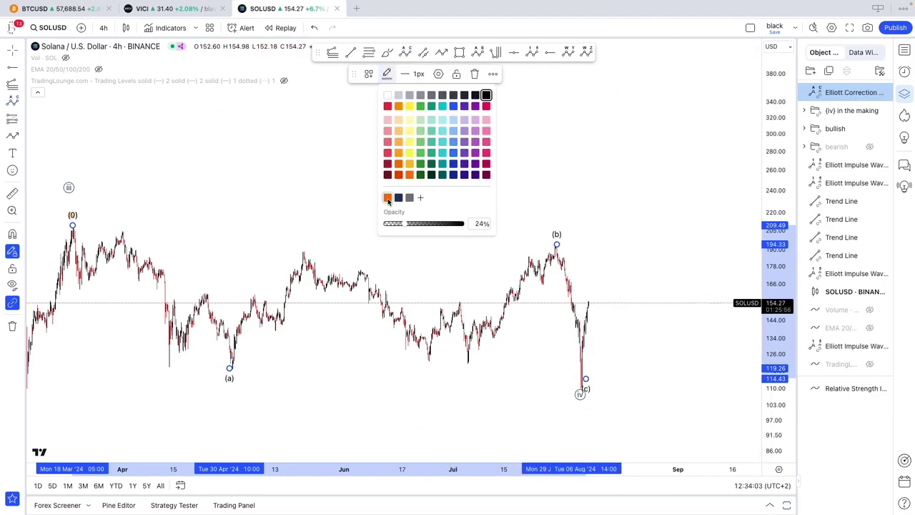
{"action": "left_click", "coordinate": [388, 198]}
- Place circled iv just below the orange (c) at the August 2024 low
{"action": "left_click", "coordinate": [582, 408]}
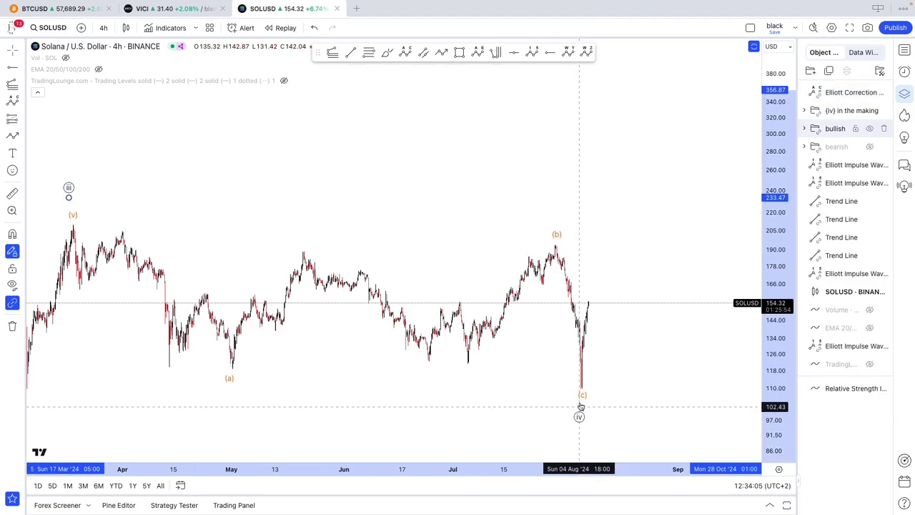
{"action": "left_click_drag", "start_coordinate": [581, 406], "coordinate": [581, 390]}
{"action": "left_click", "coordinate": [512, 394]}
- Draw an Elliott correction inside wave (b), from the 30 April low through 20 May and 5 July to the 29 July high
{"action": "scroll", "coordinate": [493, 381], "scroll_direction": "up", "scroll_amount": 1}
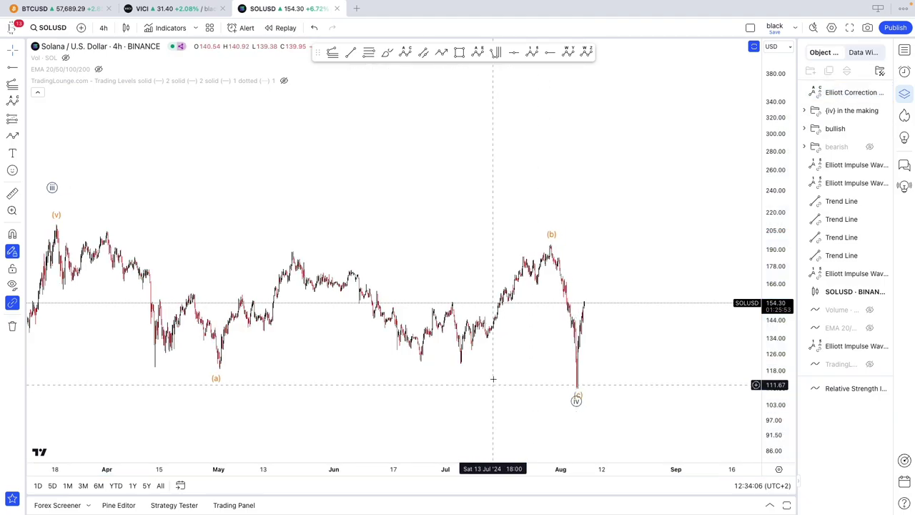
{"action": "left_click", "coordinate": [404, 52]}
{"action": "left_click", "coordinate": [220, 367]}
{"action": "left_click", "coordinate": [295, 254]}
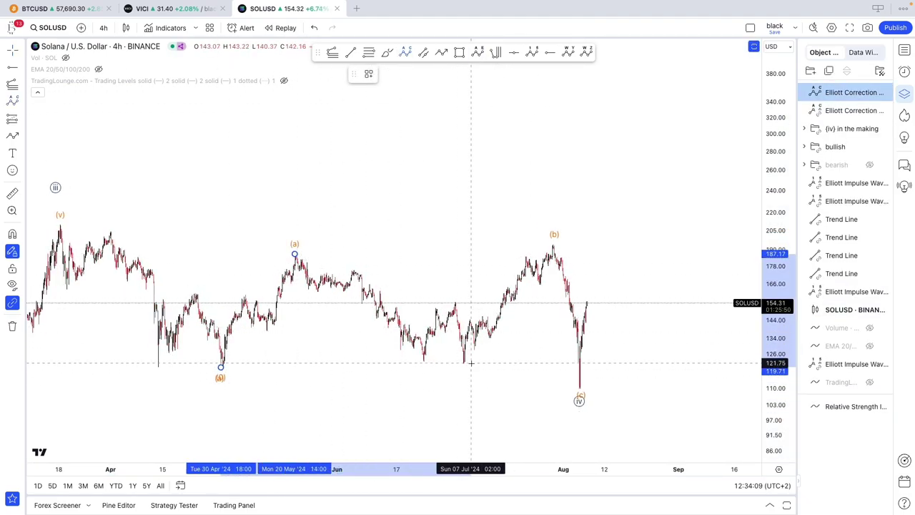
{"action": "left_click", "coordinate": [470, 364]}
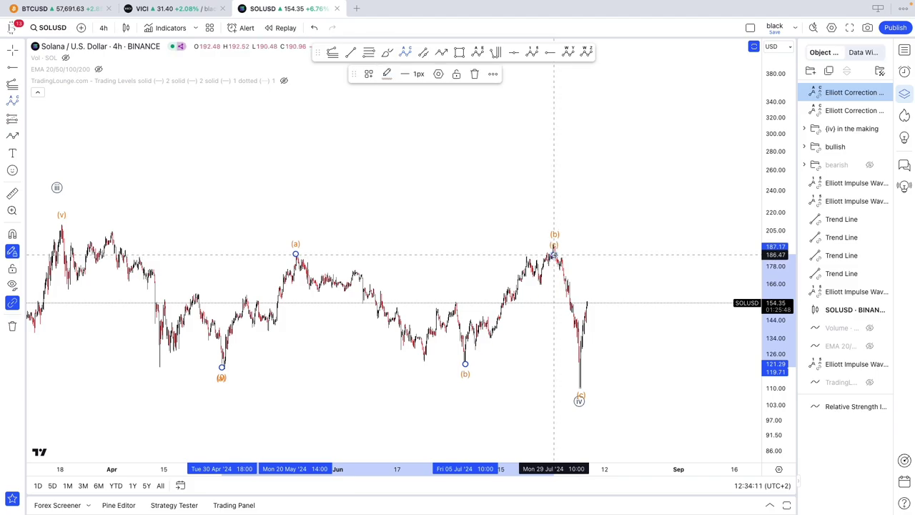
{"action": "left_click", "coordinate": [554, 254]}
- Set the correction inside wave (b) to Subminuette degree and colour it grey
{"action": "right_click", "coordinate": [555, 255]}
{"action": "mouse_move", "coordinate": [572, 494]}
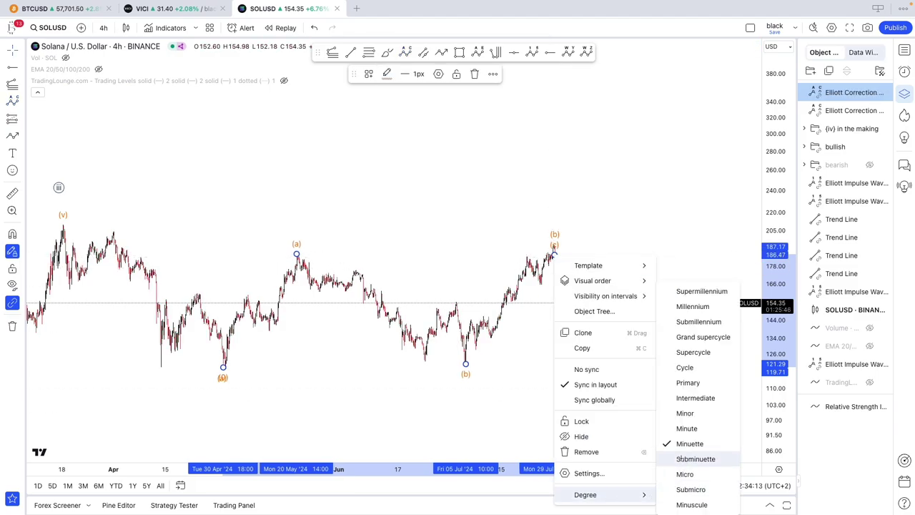
{"action": "left_click", "coordinate": [679, 458]}
{"action": "left_click", "coordinate": [386, 73]}
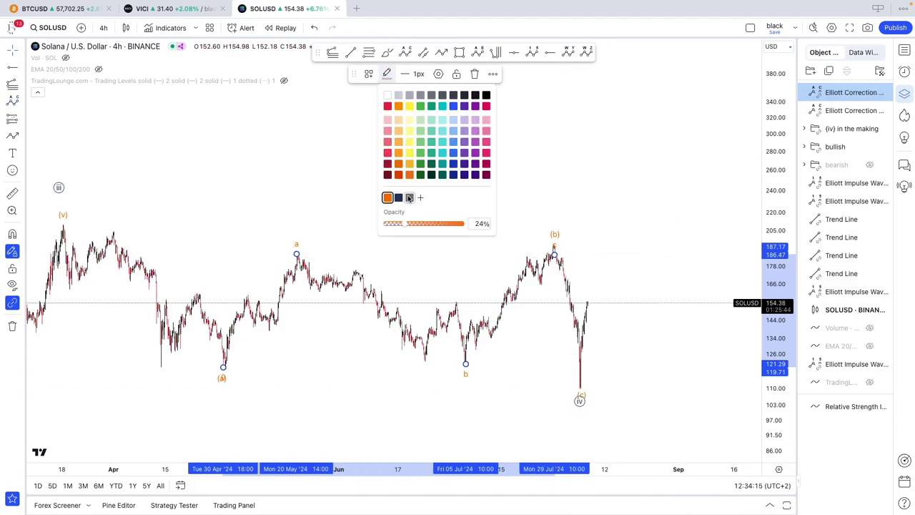
{"action": "left_click", "coordinate": [409, 197]}
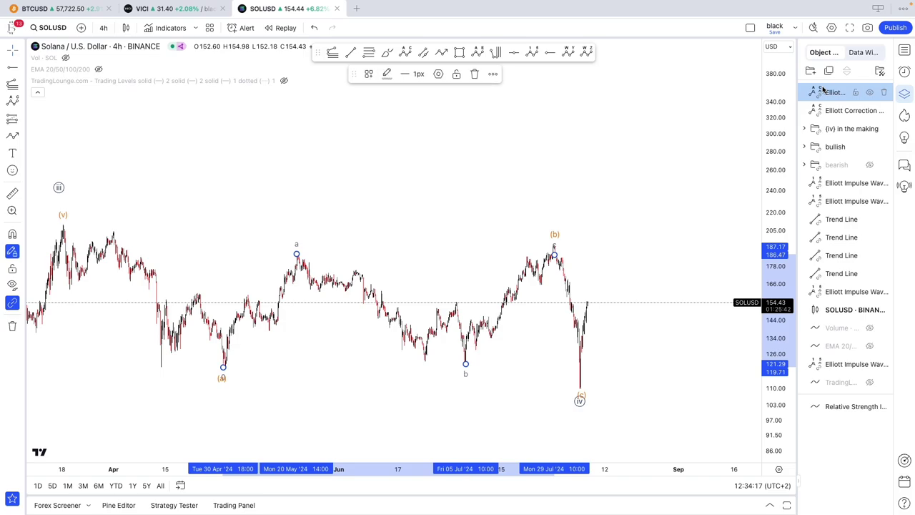
{"action": "left_click", "coordinate": [675, 171]}
- Place a horizontal line across the chart at about 150.5
{"action": "scroll", "coordinate": [674, 172], "scroll_direction": "up", "scroll_amount": 1}
{"action": "scroll", "coordinate": [675, 171], "scroll_direction": "up", "scroll_amount": 4}
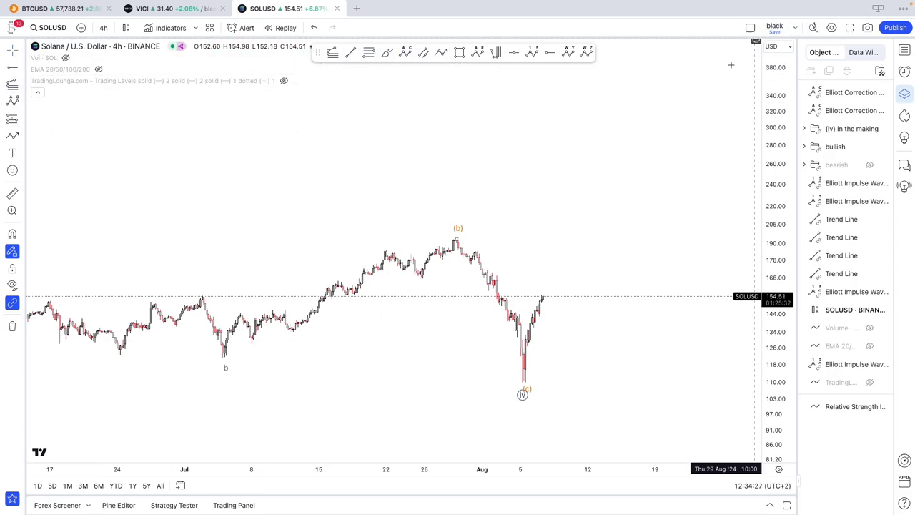
{"action": "scroll", "coordinate": [550, 299], "scroll_direction": "down", "scroll_amount": 1}
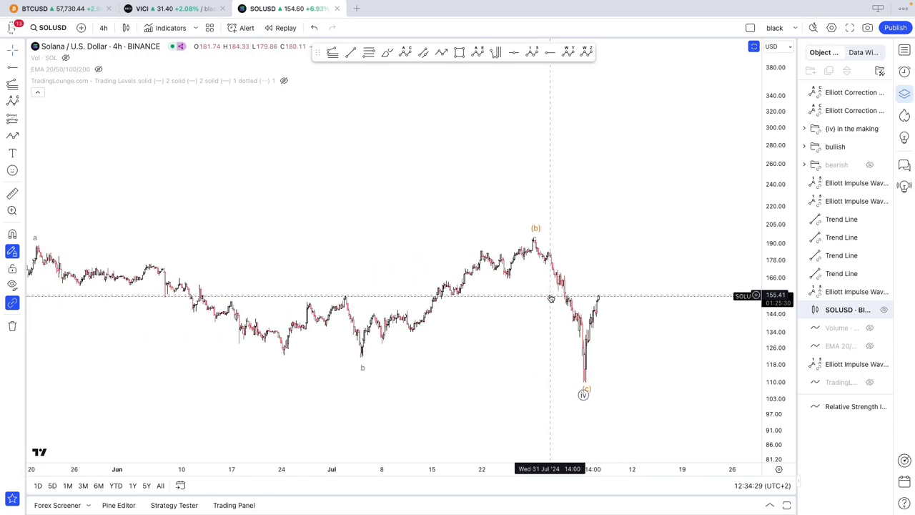
{"action": "scroll", "coordinate": [588, 306], "scroll_direction": "down", "scroll_amount": 5}
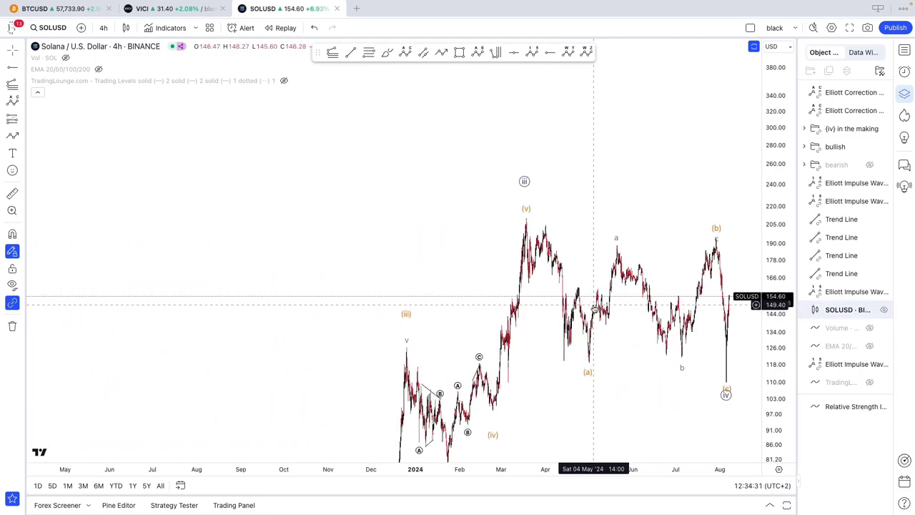
{"action": "left_click_drag", "start_coordinate": [779, 344], "coordinate": [779, 378]}
{"action": "left_click_drag", "start_coordinate": [682, 388], "coordinate": [629, 370]}
{"action": "left_click_drag", "start_coordinate": [790, 362], "coordinate": [786, 388]}
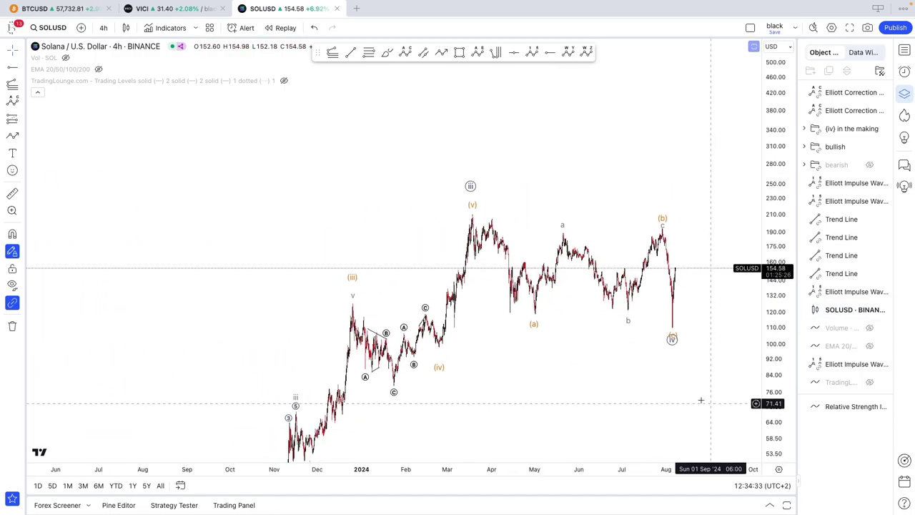
{"action": "scroll", "coordinate": [701, 400], "scroll_direction": "right", "scroll_amount": 3}
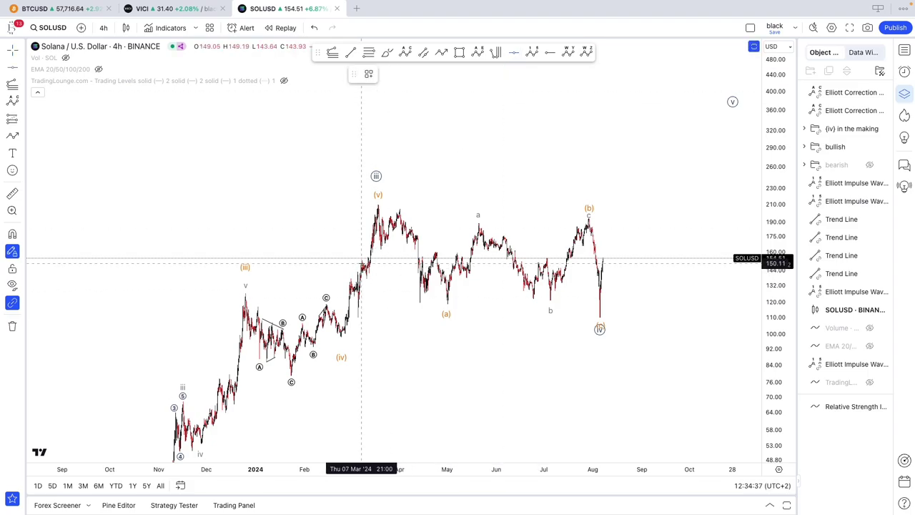
{"action": "left_click", "coordinate": [362, 264]}
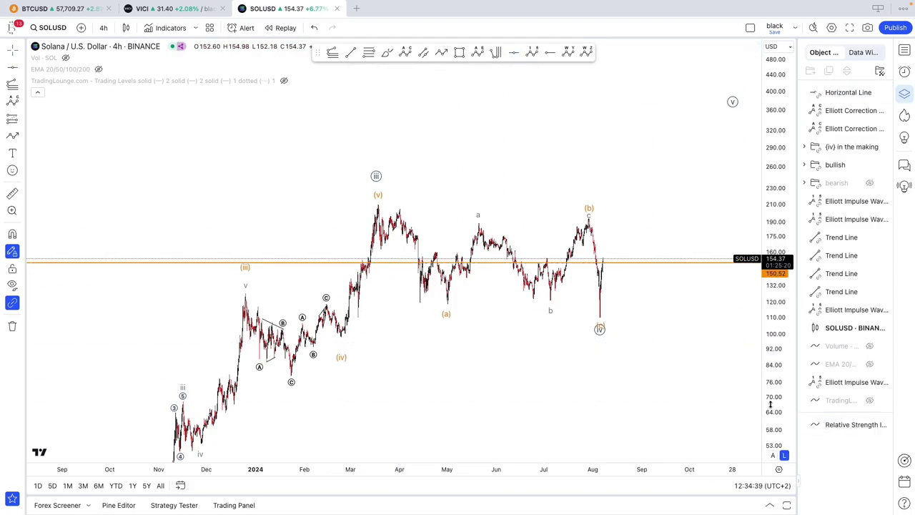
{"action": "scroll", "coordinate": [658, 360], "scroll_direction": "right", "scroll_amount": 6}
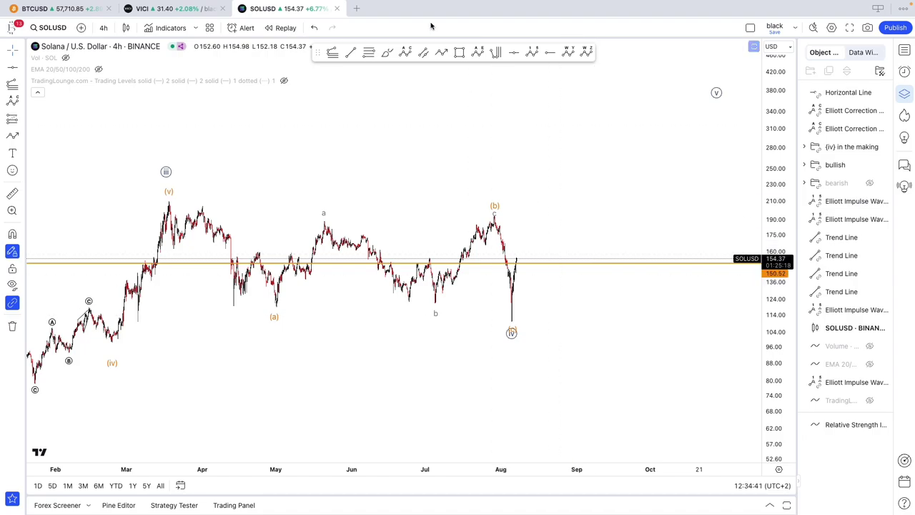
- Draw a zigzag path from the current price down to about 133, up to about 160, then rising to about 190 in September
{"action": "left_click", "coordinate": [517, 258]}
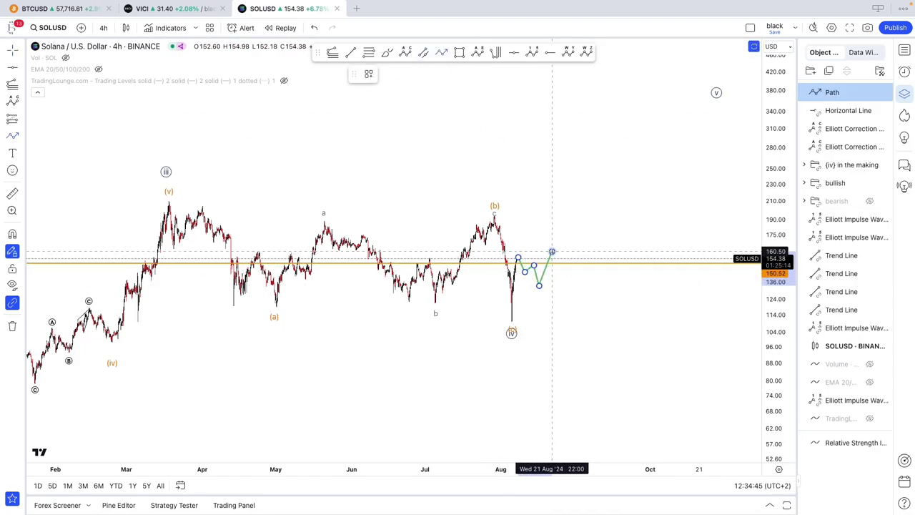
{"action": "double_click", "coordinate": [586, 220]}
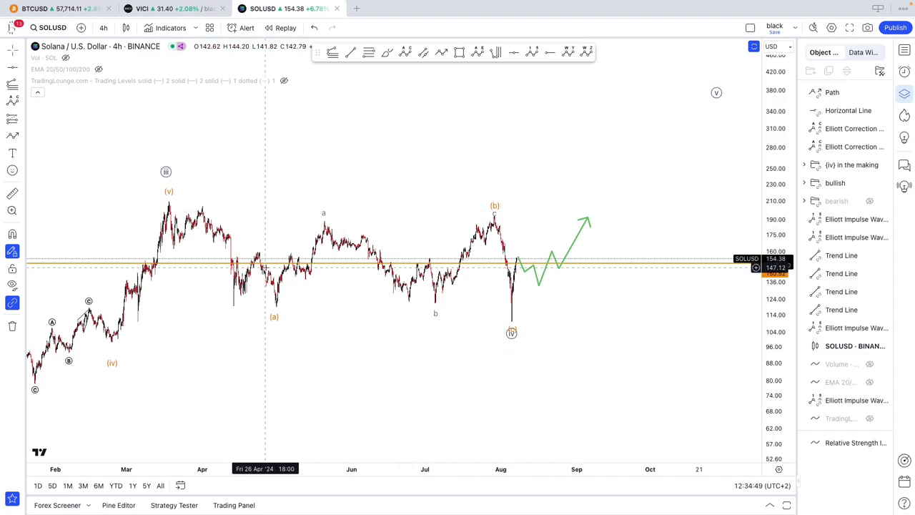
- Circle the price's interactions with the 150.5 line between March and July using freehand brush strokes
{"action": "scroll", "coordinate": [283, 254], "scroll_direction": "up", "scroll_amount": 1}
{"action": "left_click", "coordinate": [386, 53]}
{"action": "left_click_drag", "start_coordinate": [219, 260], "coordinate": [198, 258]}
{"action": "mouse_move", "coordinate": [271, 256]}
{"action": "left_mouse_down"}
{"action": "mouse_move", "coordinate": [294, 262]}
{"action": "mouse_move", "coordinate": [261, 257]}
{"action": "left_mouse_up"}
{"action": "left_click_drag", "start_coordinate": [122, 256], "coordinate": [116, 256]}
{"action": "left_click_drag", "start_coordinate": [382, 258], "coordinate": [377, 255]}
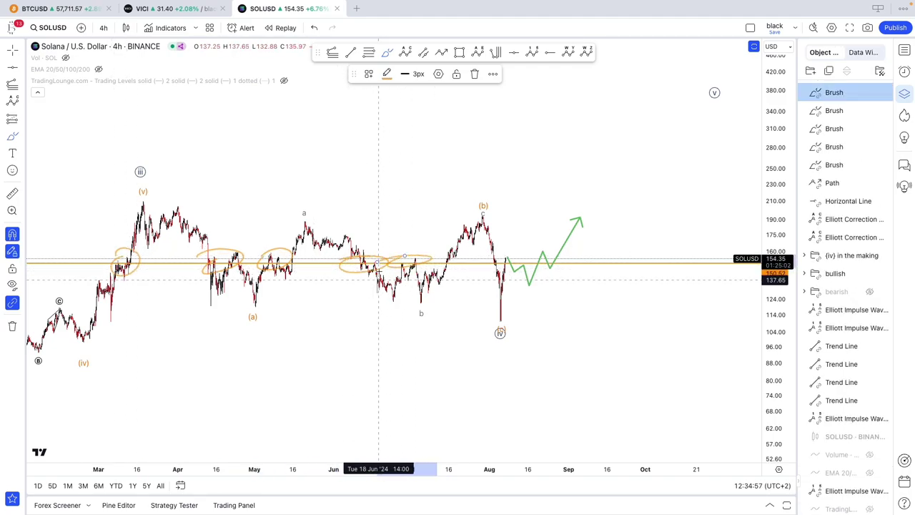
- Undo all the brush circles around the 150.5 line
{"action": "key", "text": "ctrl+z"}
{"action": "key", "text": "ctrl+z"}
{"action": "key", "text": "ctrl+z"}
{"action": "key", "text": "ctrl+z"}
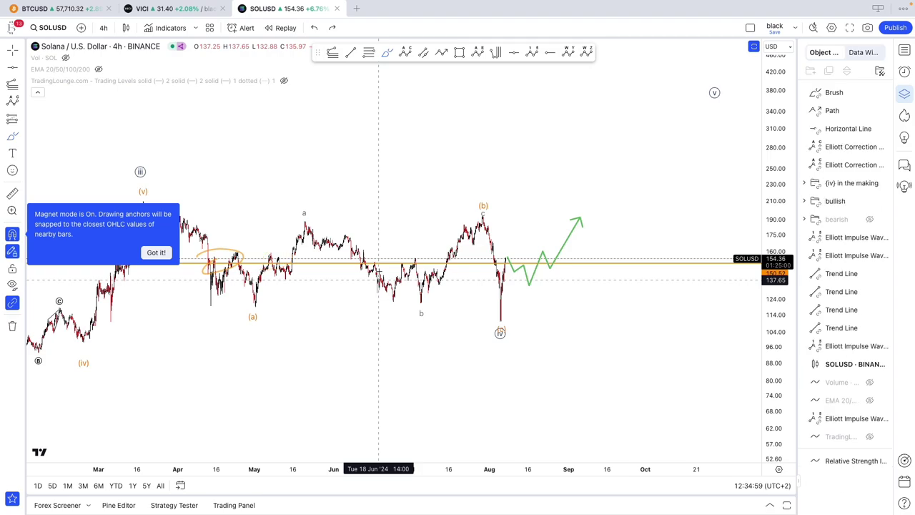
{"action": "key", "text": "ctrl+z"}
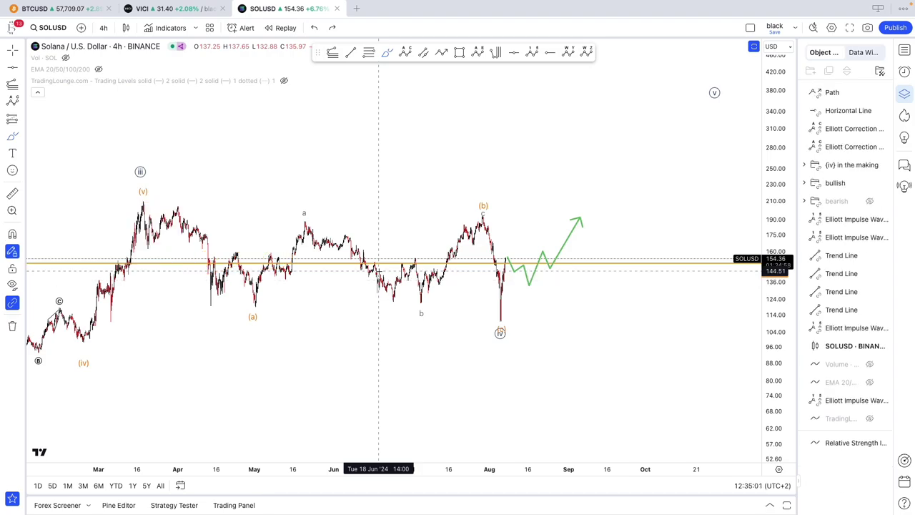
- Place two more horizontal lines across the chart, at about 100.5 and about 200.5
{"action": "left_click", "coordinate": [518, 54]}
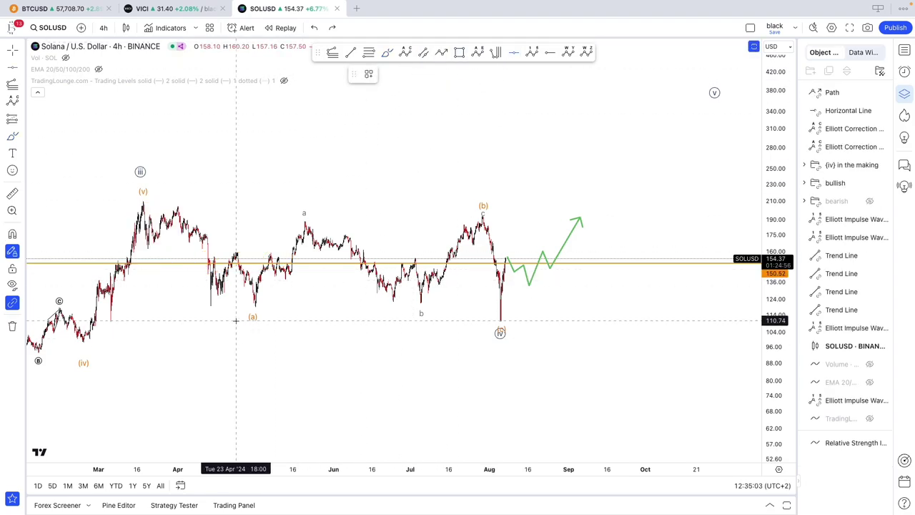
{"action": "scroll", "coordinate": [235, 331], "scroll_direction": "down", "scroll_amount": 3}
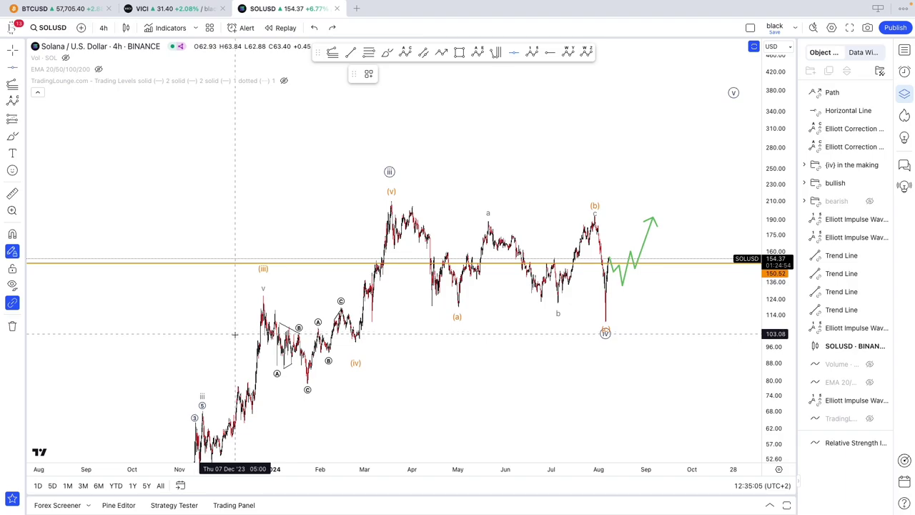
{"action": "left_click", "coordinate": [352, 340]}
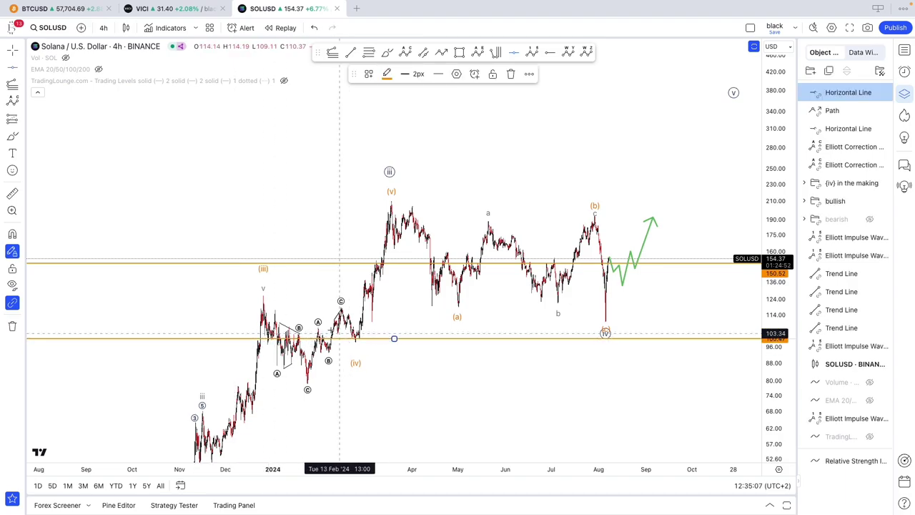
{"action": "scroll", "coordinate": [237, 206], "scroll_direction": "up", "scroll_amount": 3}
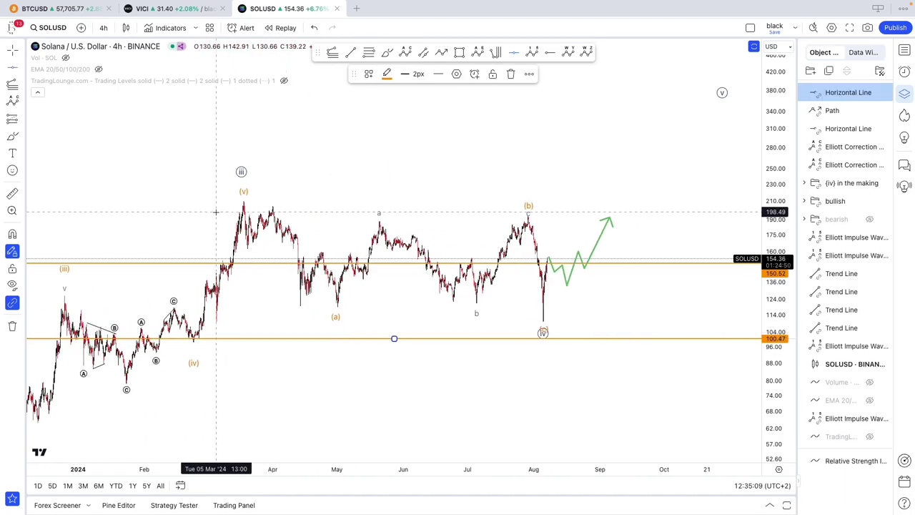
{"action": "left_click", "coordinate": [219, 210]}
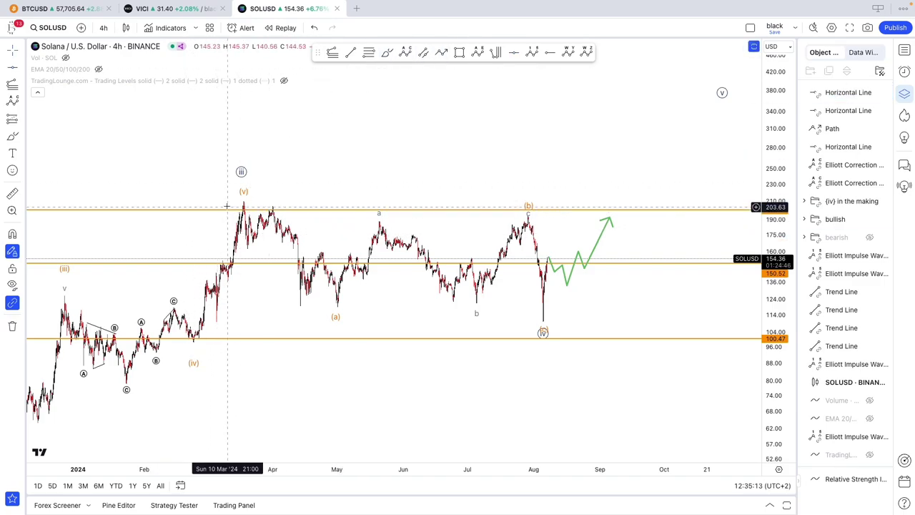
- Circle the March and April highs around the 200.5 line with a freehand brush stroke
{"action": "mouse_move", "coordinate": [241, 179]}
{"action": "left_mouse_down"}
{"action": "mouse_move", "coordinate": [248, 233]}
{"action": "mouse_move", "coordinate": [181, 196]}
{"action": "left_mouse_up"}
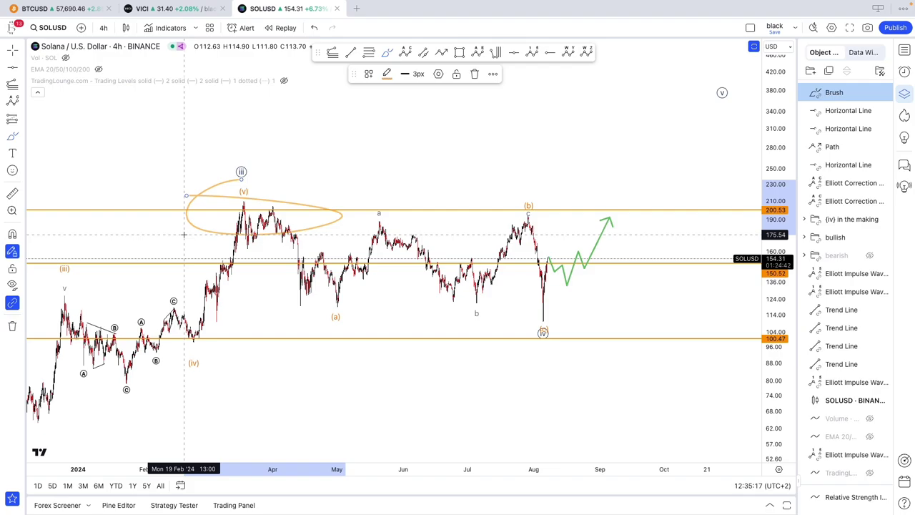
{"action": "left_click_drag", "start_coordinate": [785, 57], "coordinate": [781, 93]}
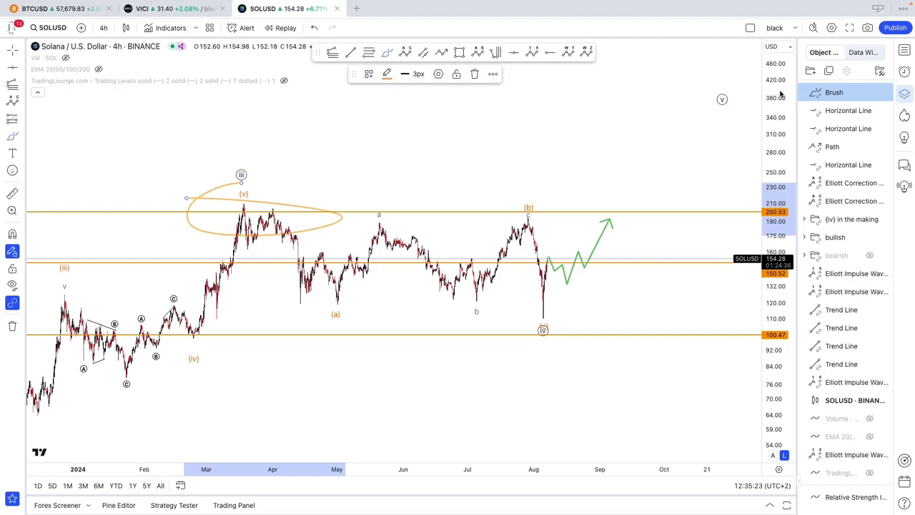
{"action": "scroll", "coordinate": [606, 214], "scroll_direction": "up", "scroll_amount": 1}
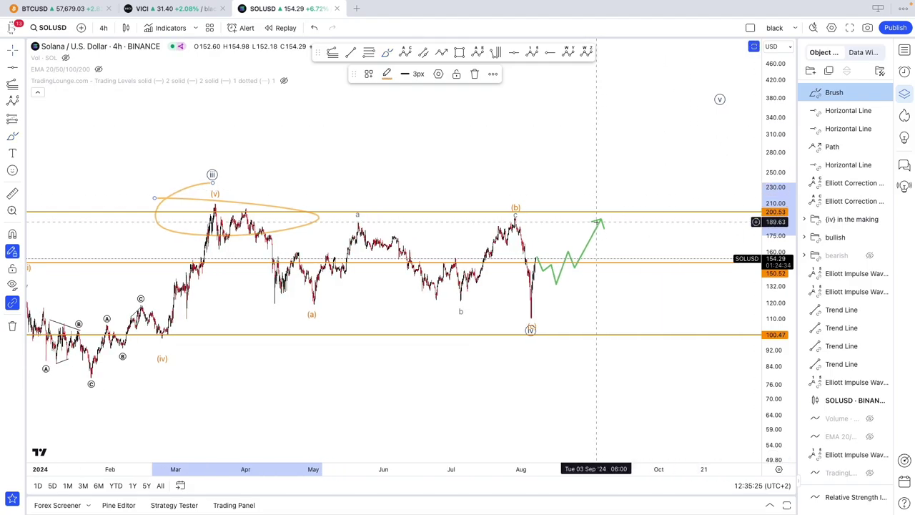
- Delete the green projection path and the brush circle around the March and April highs
{"action": "left_click", "coordinate": [597, 222]}
{"action": "key", "text": "Delete"}
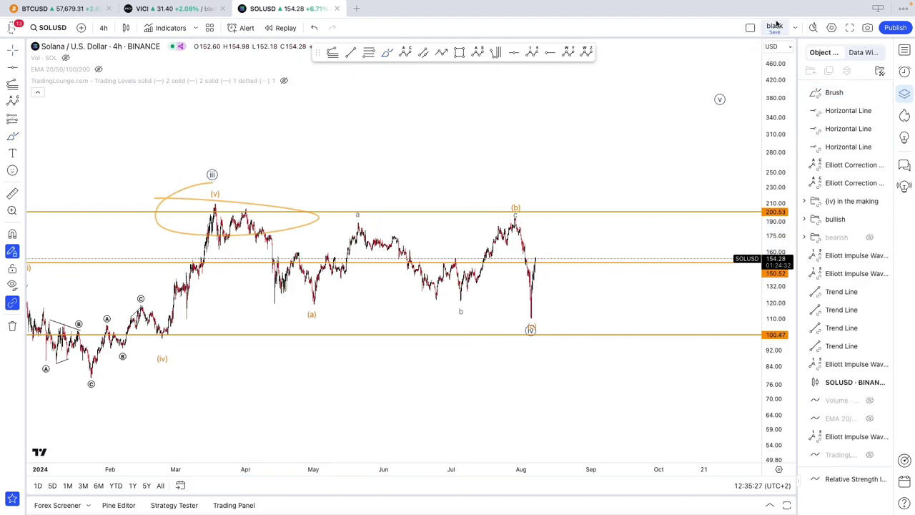
{"action": "left_click", "coordinate": [243, 208]}
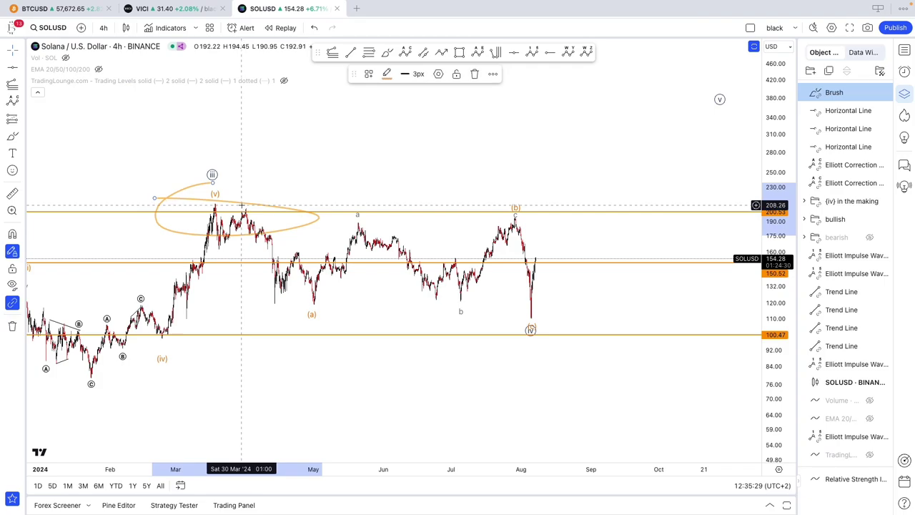
{"action": "key", "text": "Delete"}
{"action": "scroll", "coordinate": [365, 254], "scroll_direction": "right", "scroll_amount": 5}
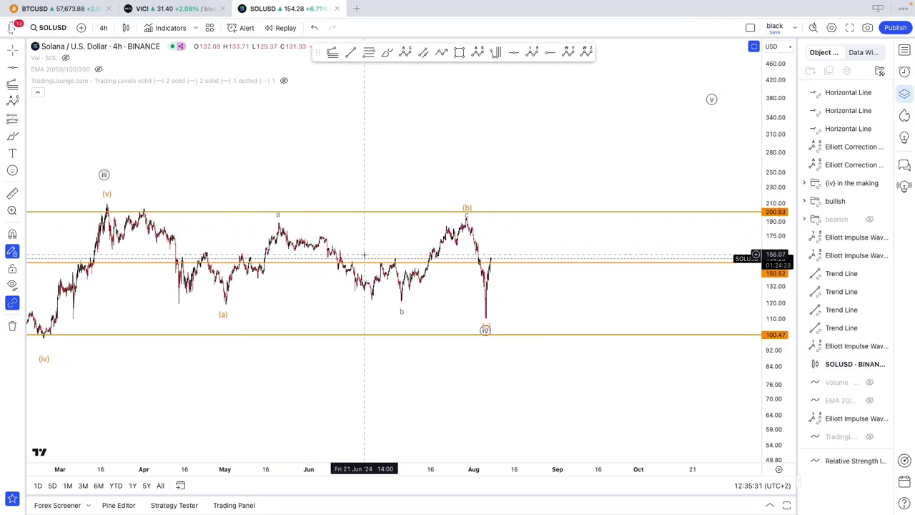
{"action": "scroll", "coordinate": [652, 326], "scroll_direction": "left", "scroll_amount": 5}
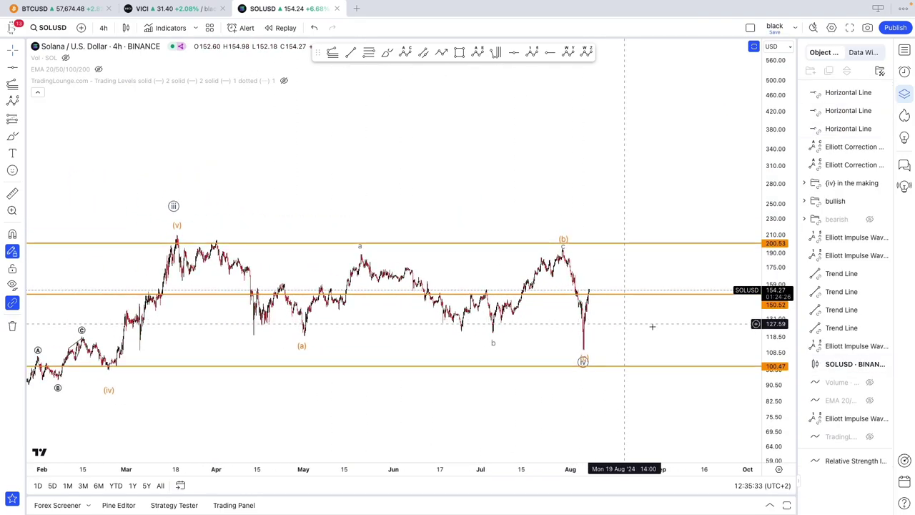
{"action": "left_click_drag", "start_coordinate": [776, 359], "coordinate": [776, 248]}
{"action": "scroll", "coordinate": [677, 245], "scroll_direction": "up", "scroll_amount": 1}
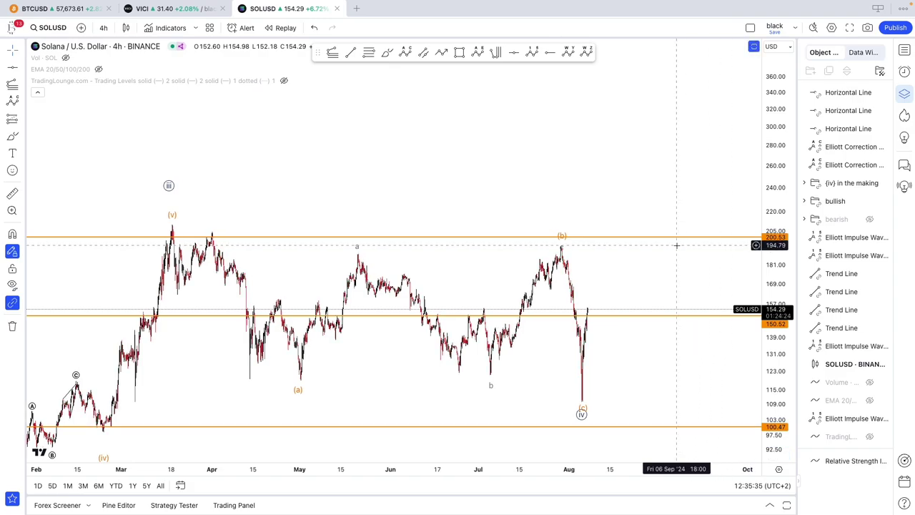
{"action": "scroll", "coordinate": [677, 245], "scroll_direction": "right", "scroll_amount": 1}
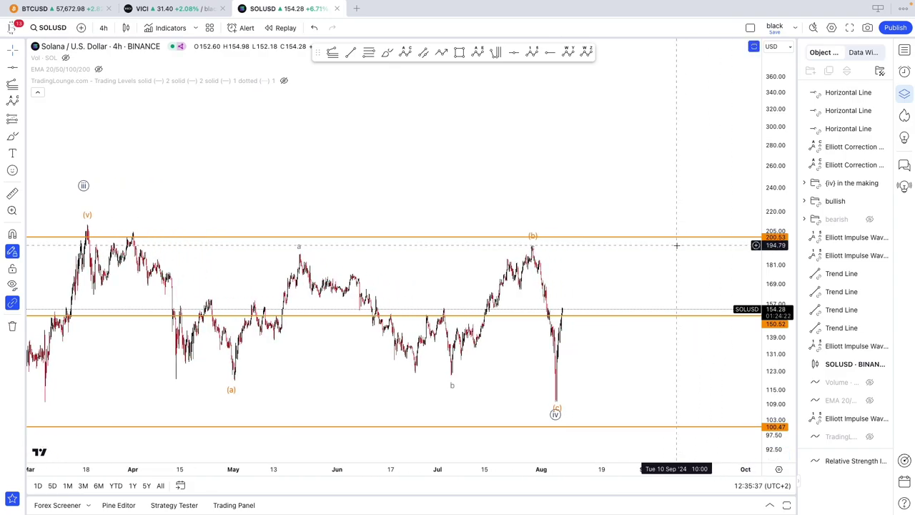